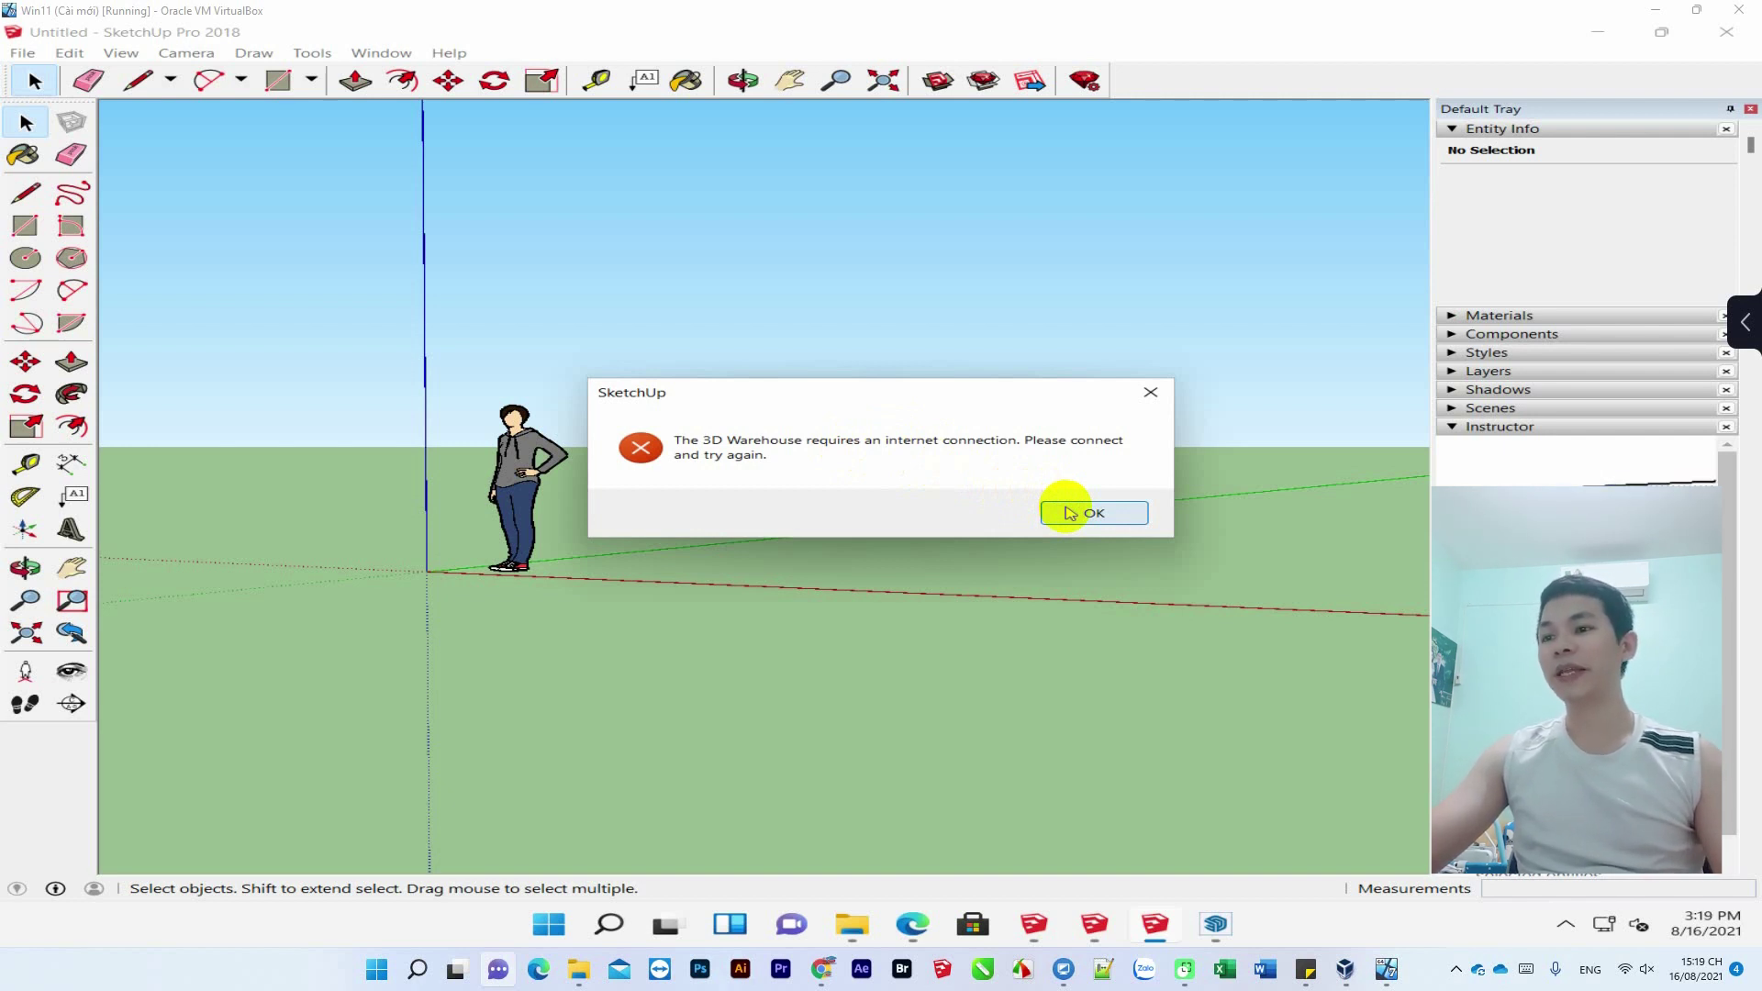
# - Acknowledge SketchUp 2018's 3D Warehouse no-internet-connection error with OK
pyautogui.click(1070, 512)
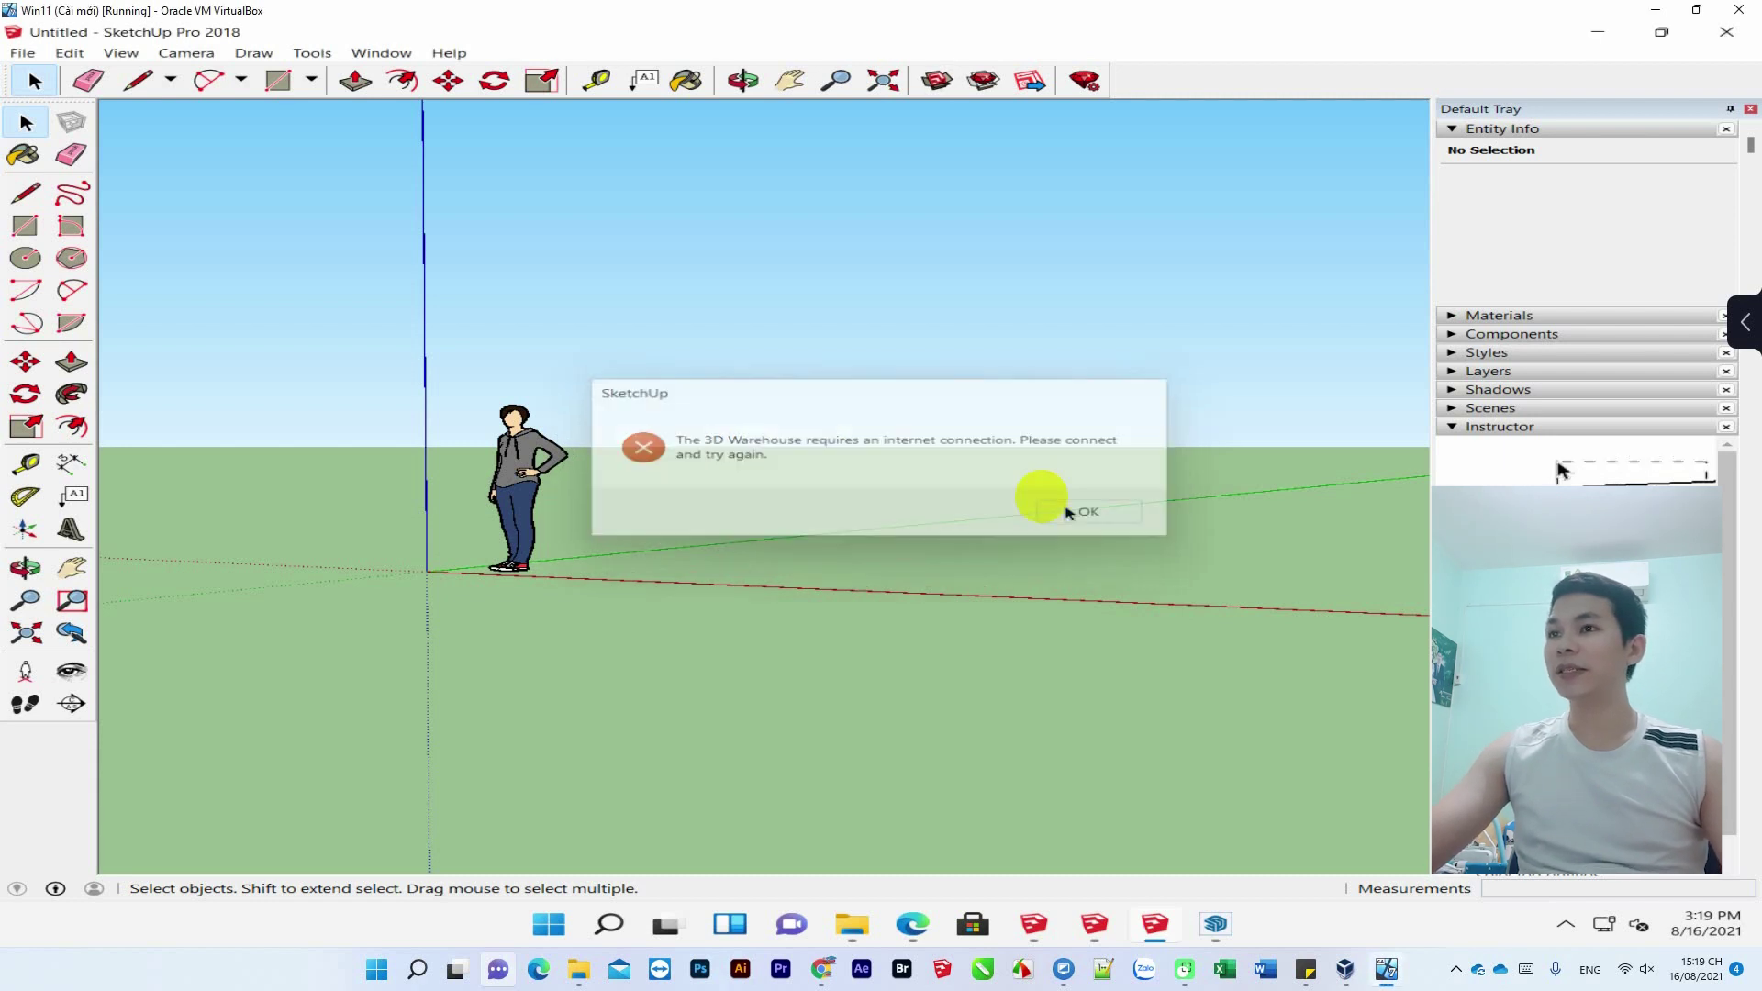
# - Maximize Edge and reload the 3D Warehouse home page, then bring SketchUp 2020 forward
pyautogui.click(913, 927)
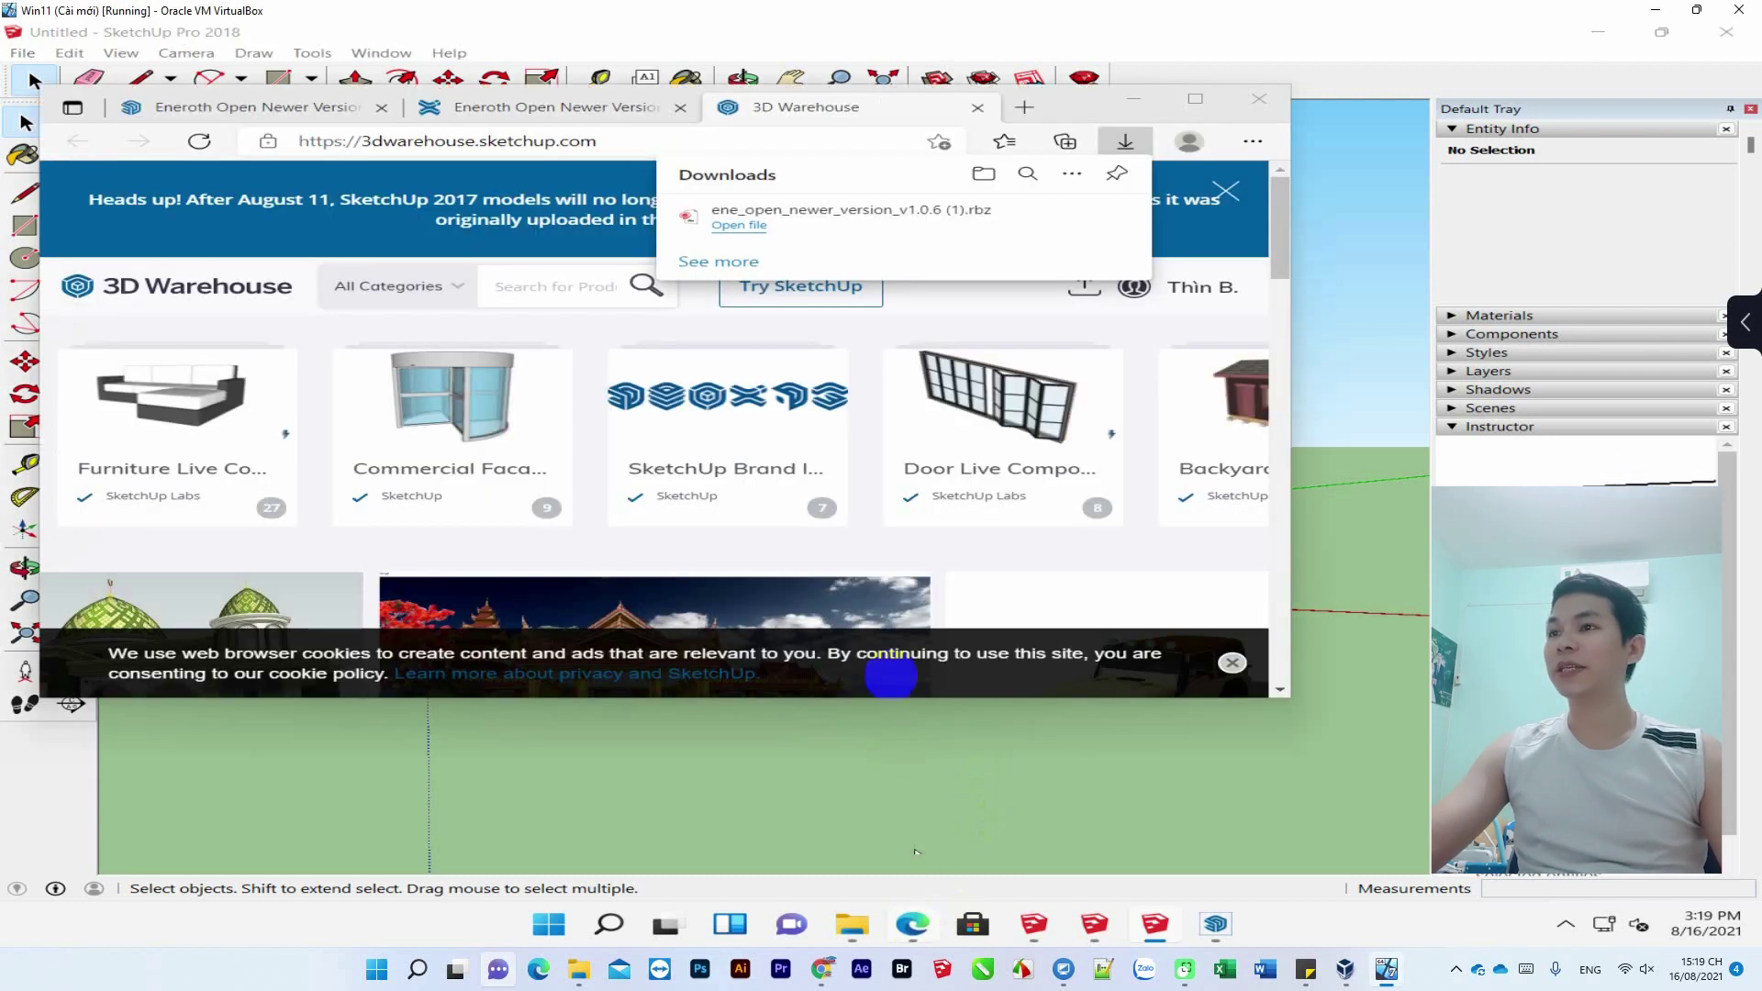
pyautogui.click(1196, 99)
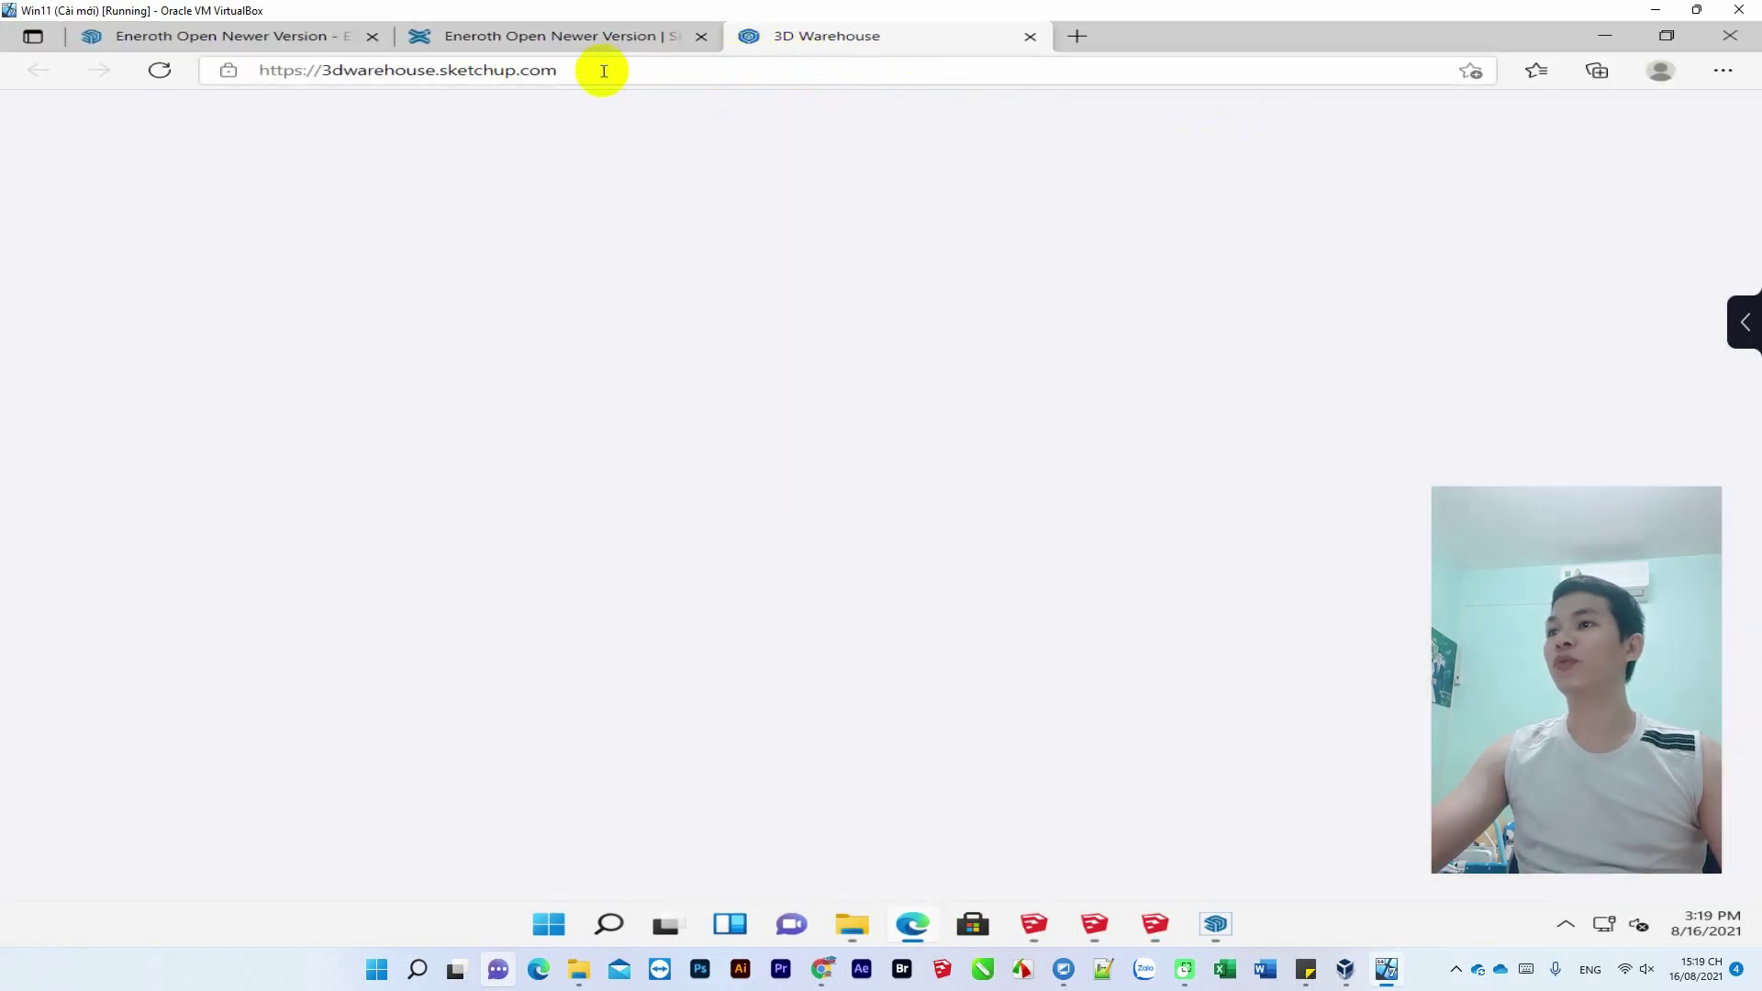
pyautogui.click(604, 71)
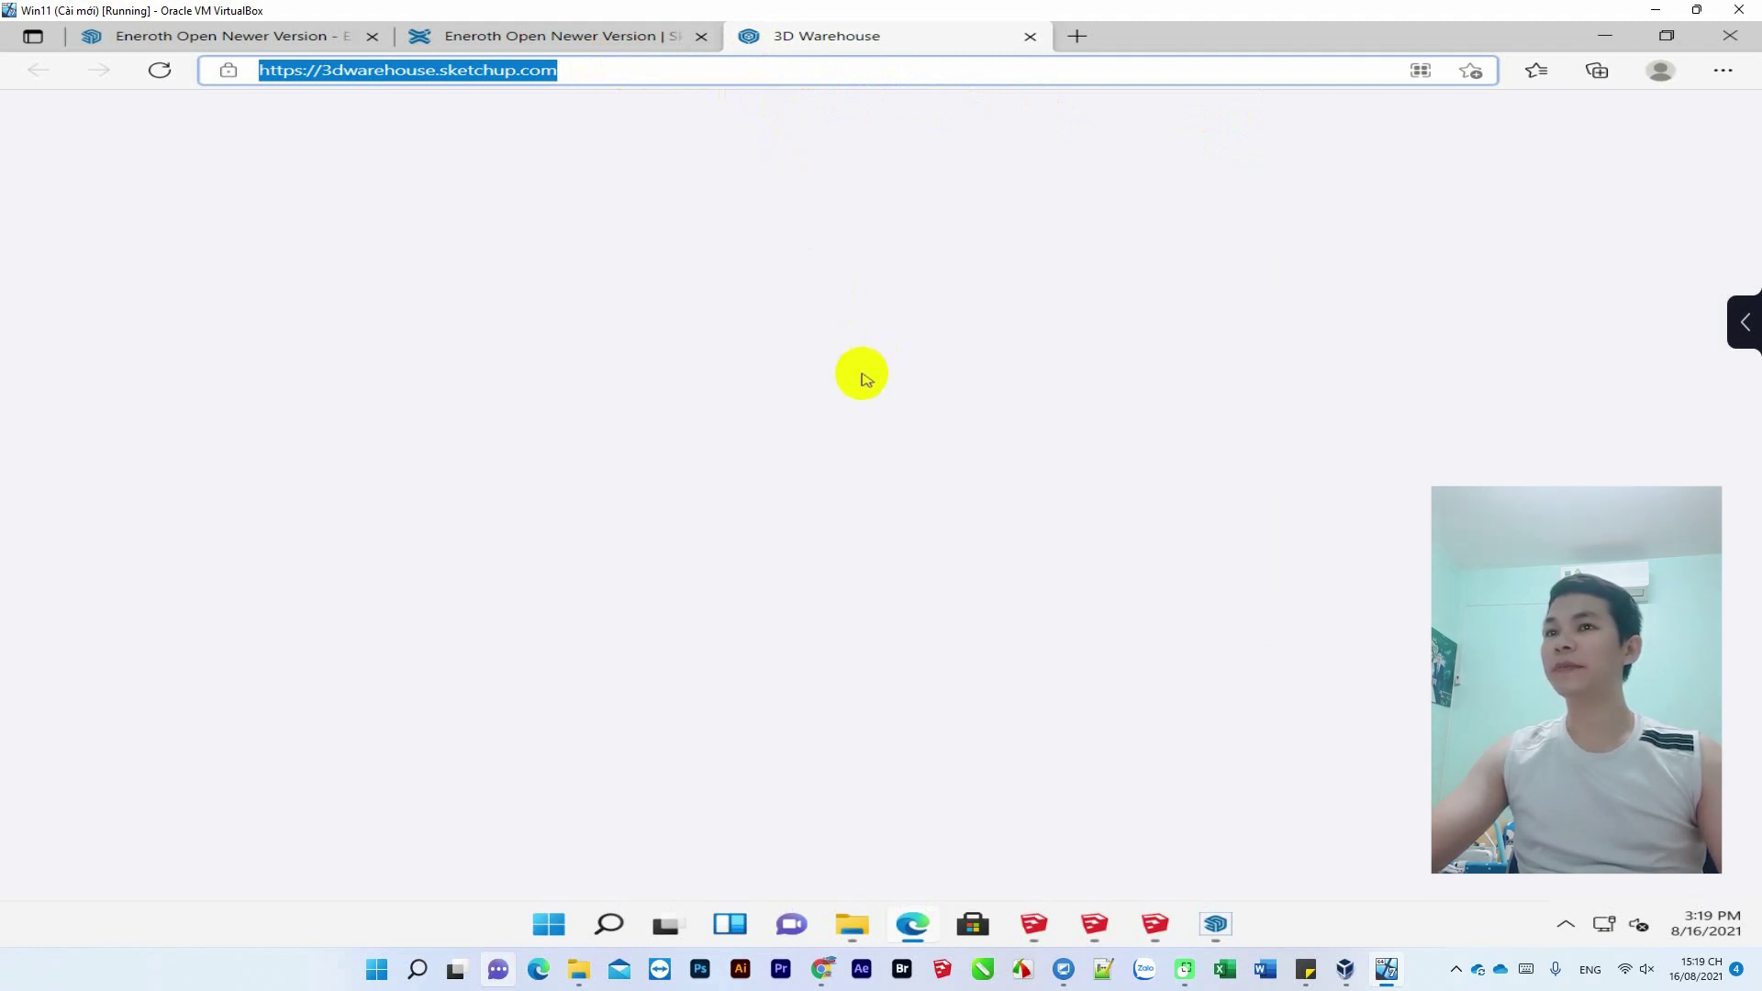
pyautogui.press('Return')
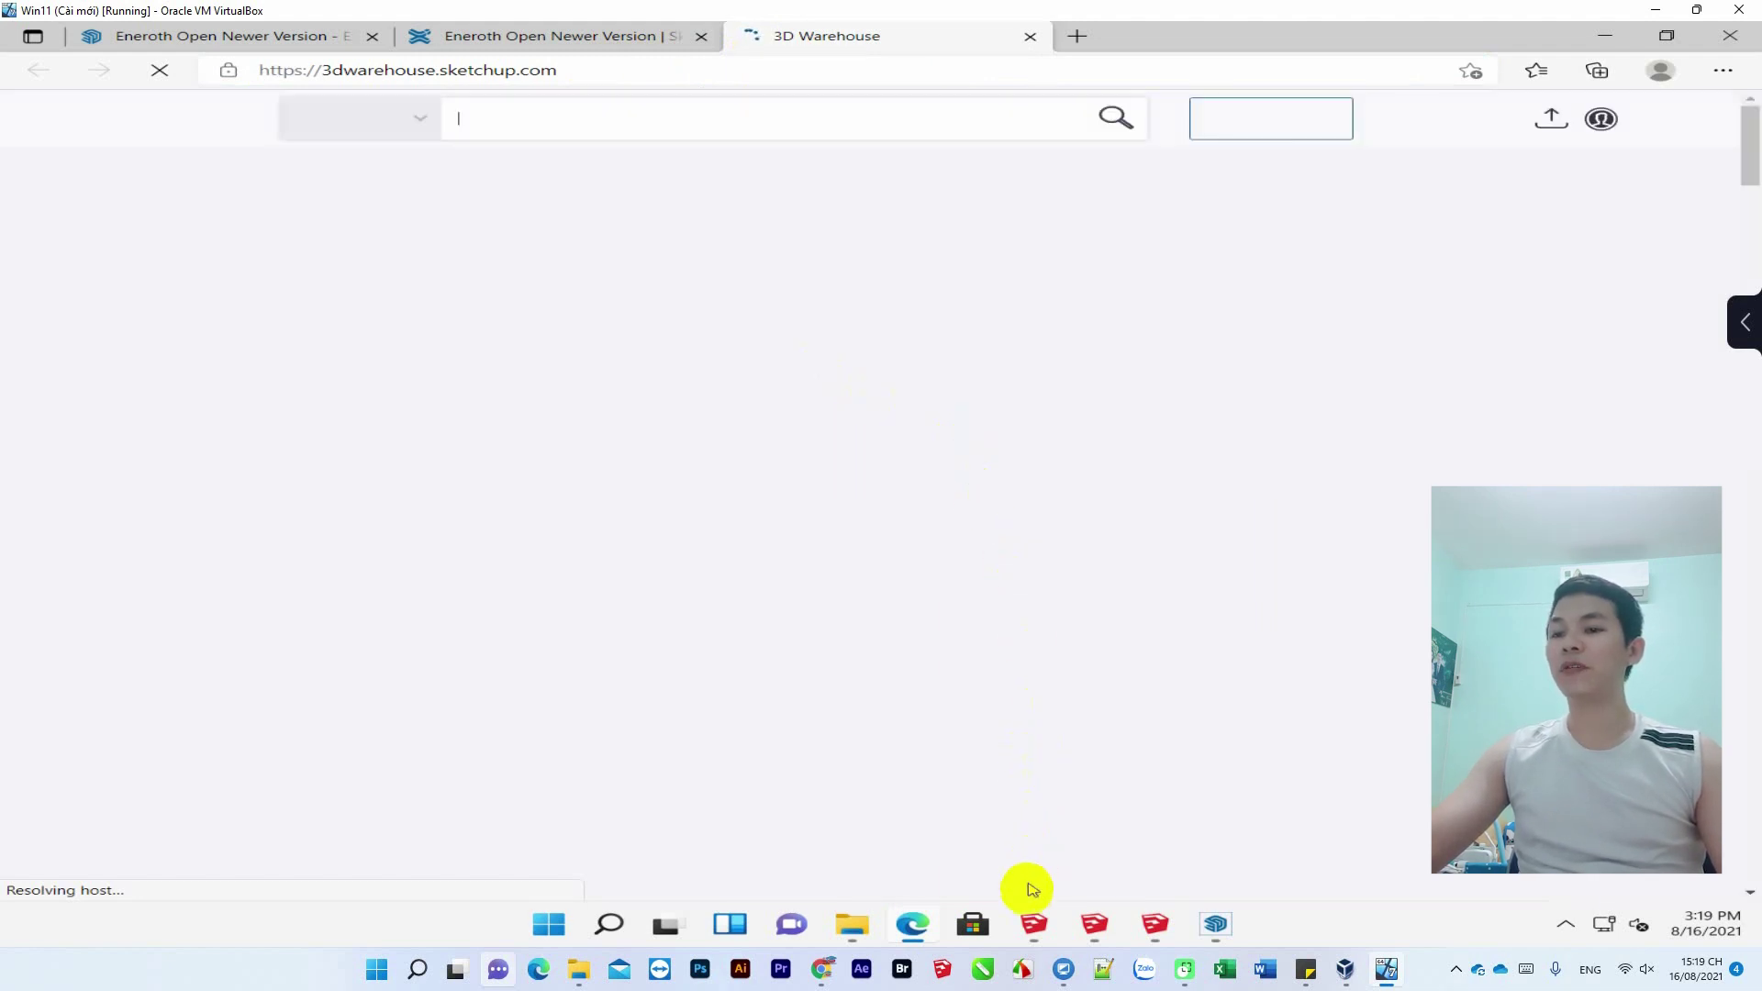
pyautogui.click(1034, 924)
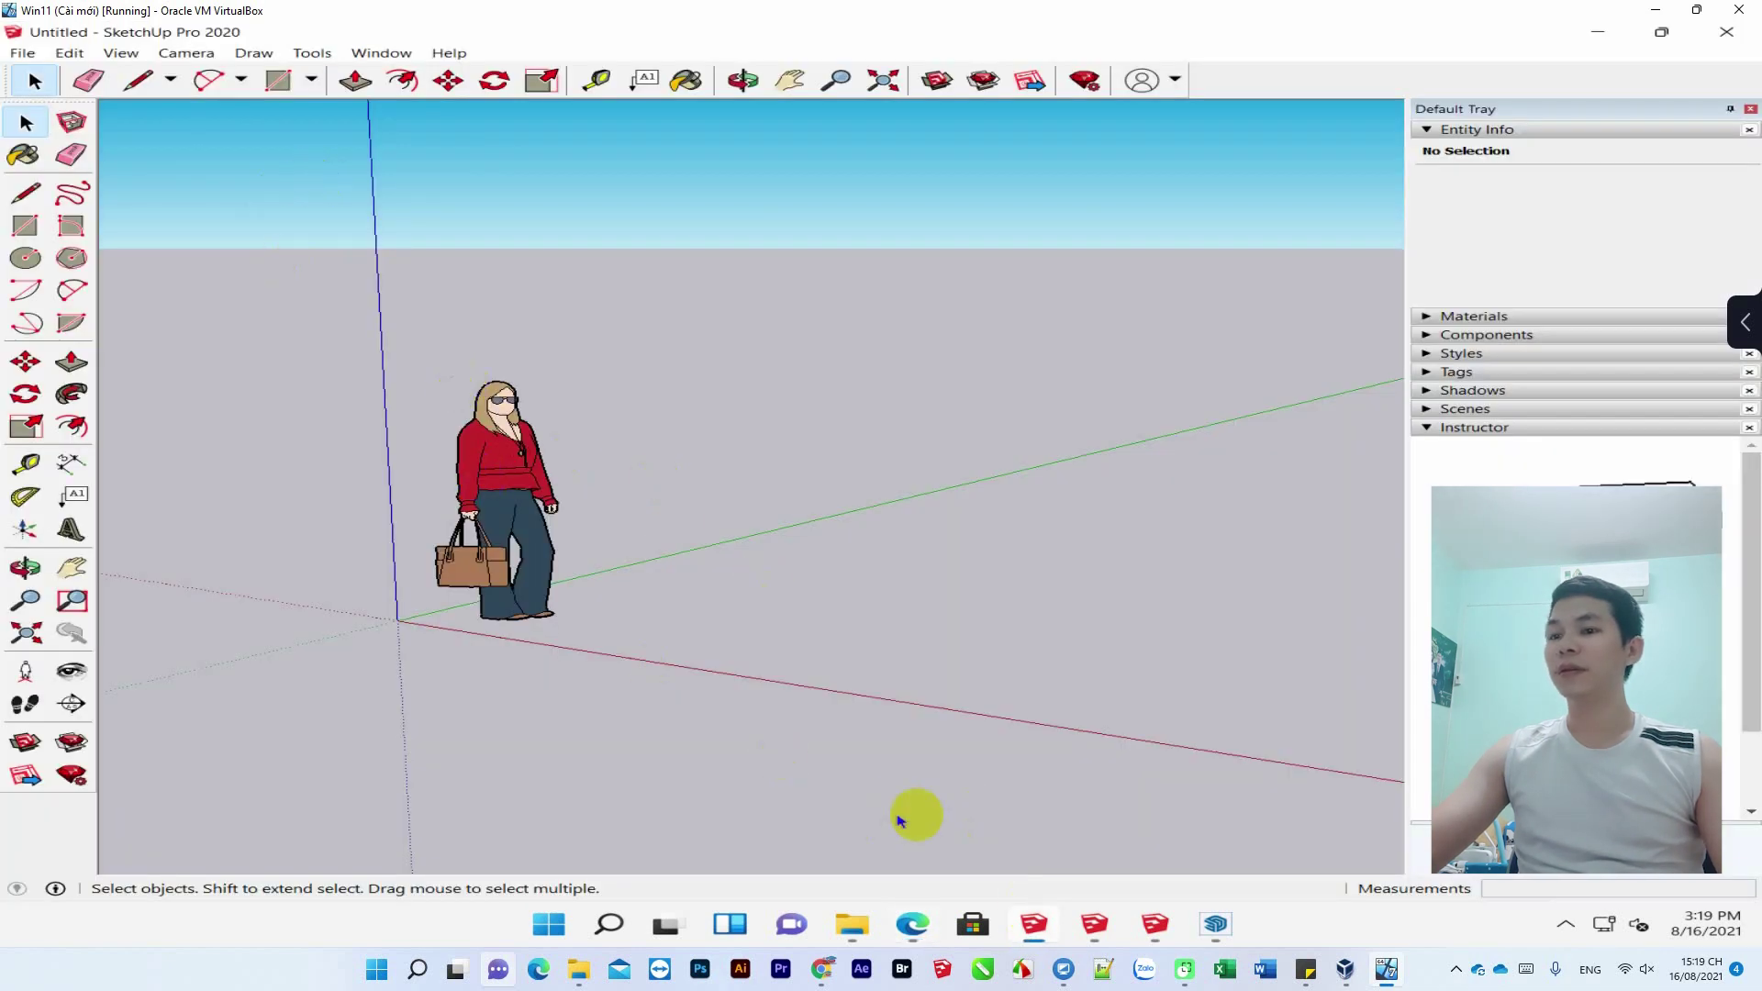
# - Retry 3D Warehouse in SketchUp 2018, dismiss its offline error, then maximize SketchUp 2019
pyautogui.click(1102, 927)
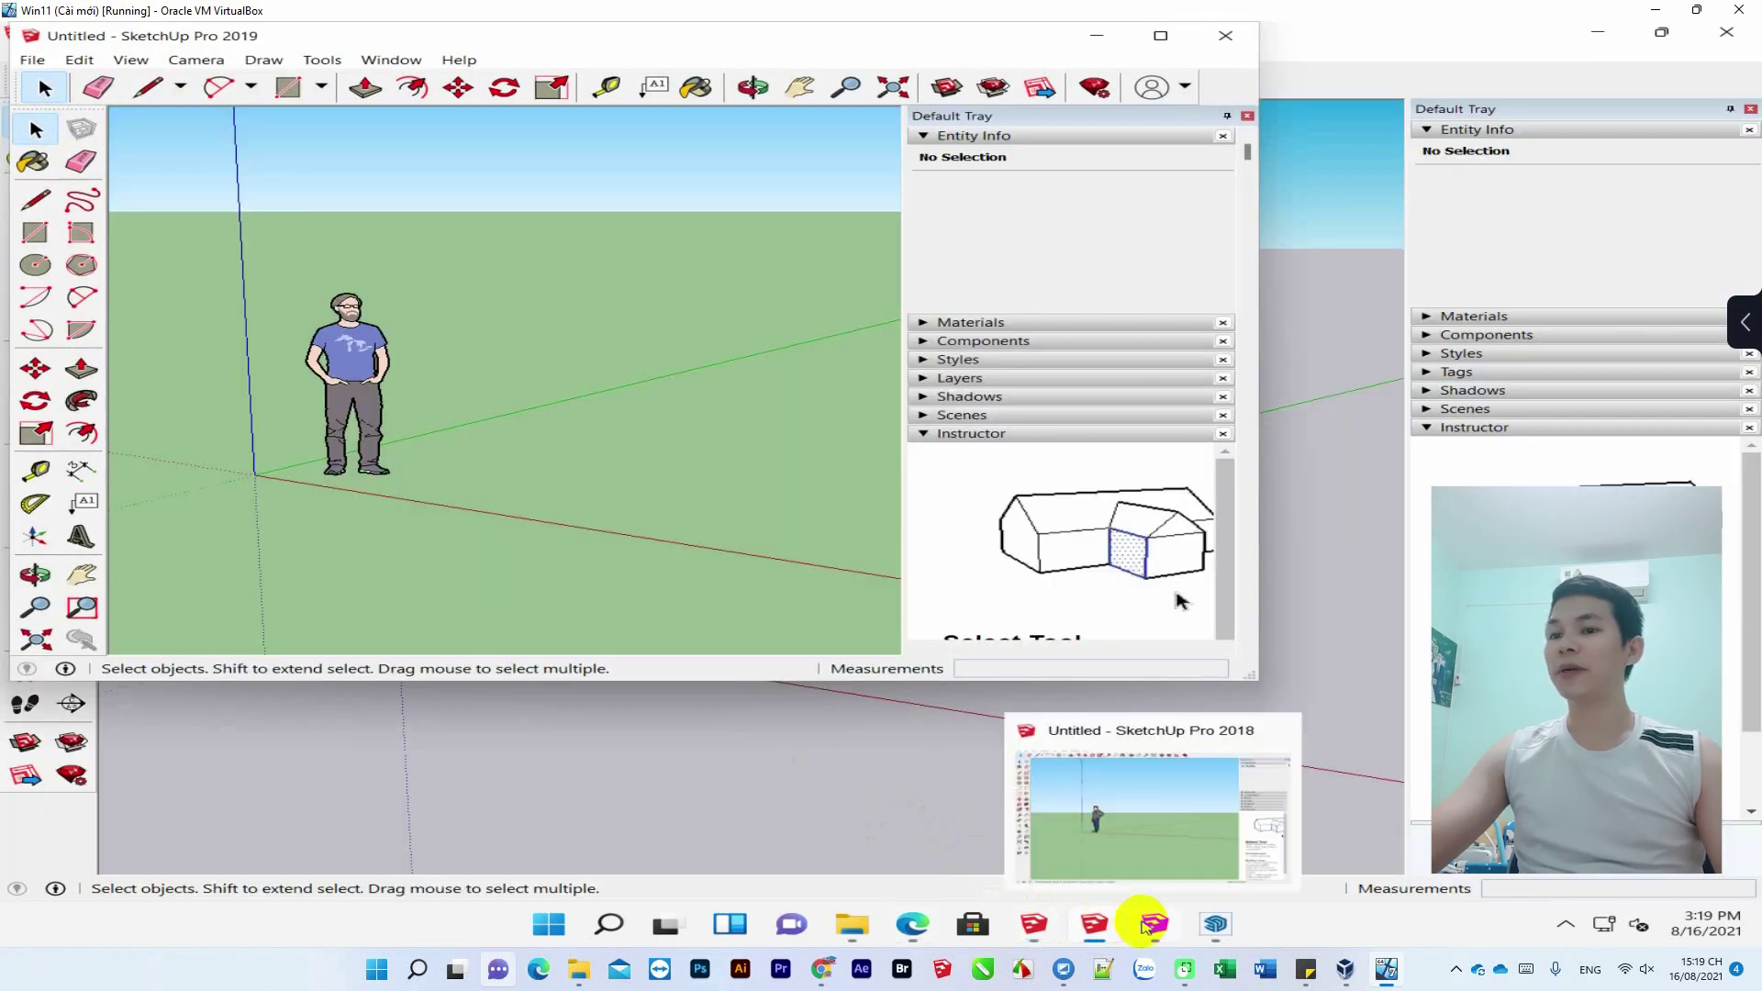
pyautogui.click(1153, 924)
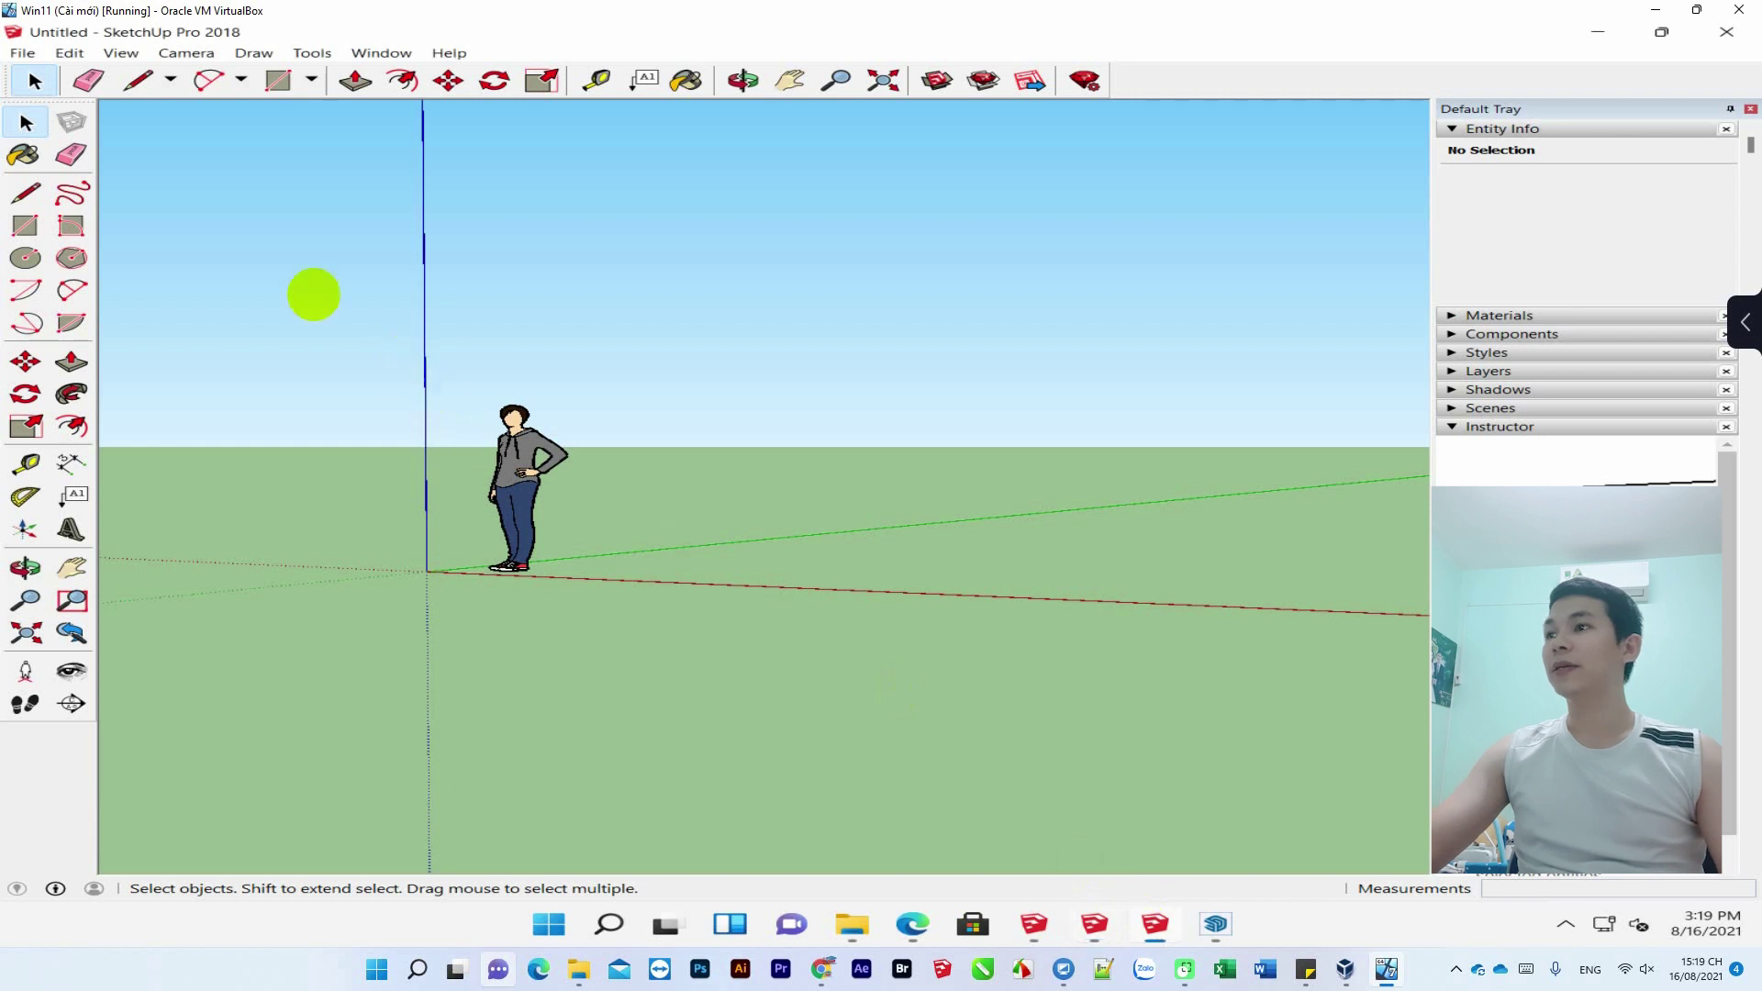
pyautogui.click(936, 83)
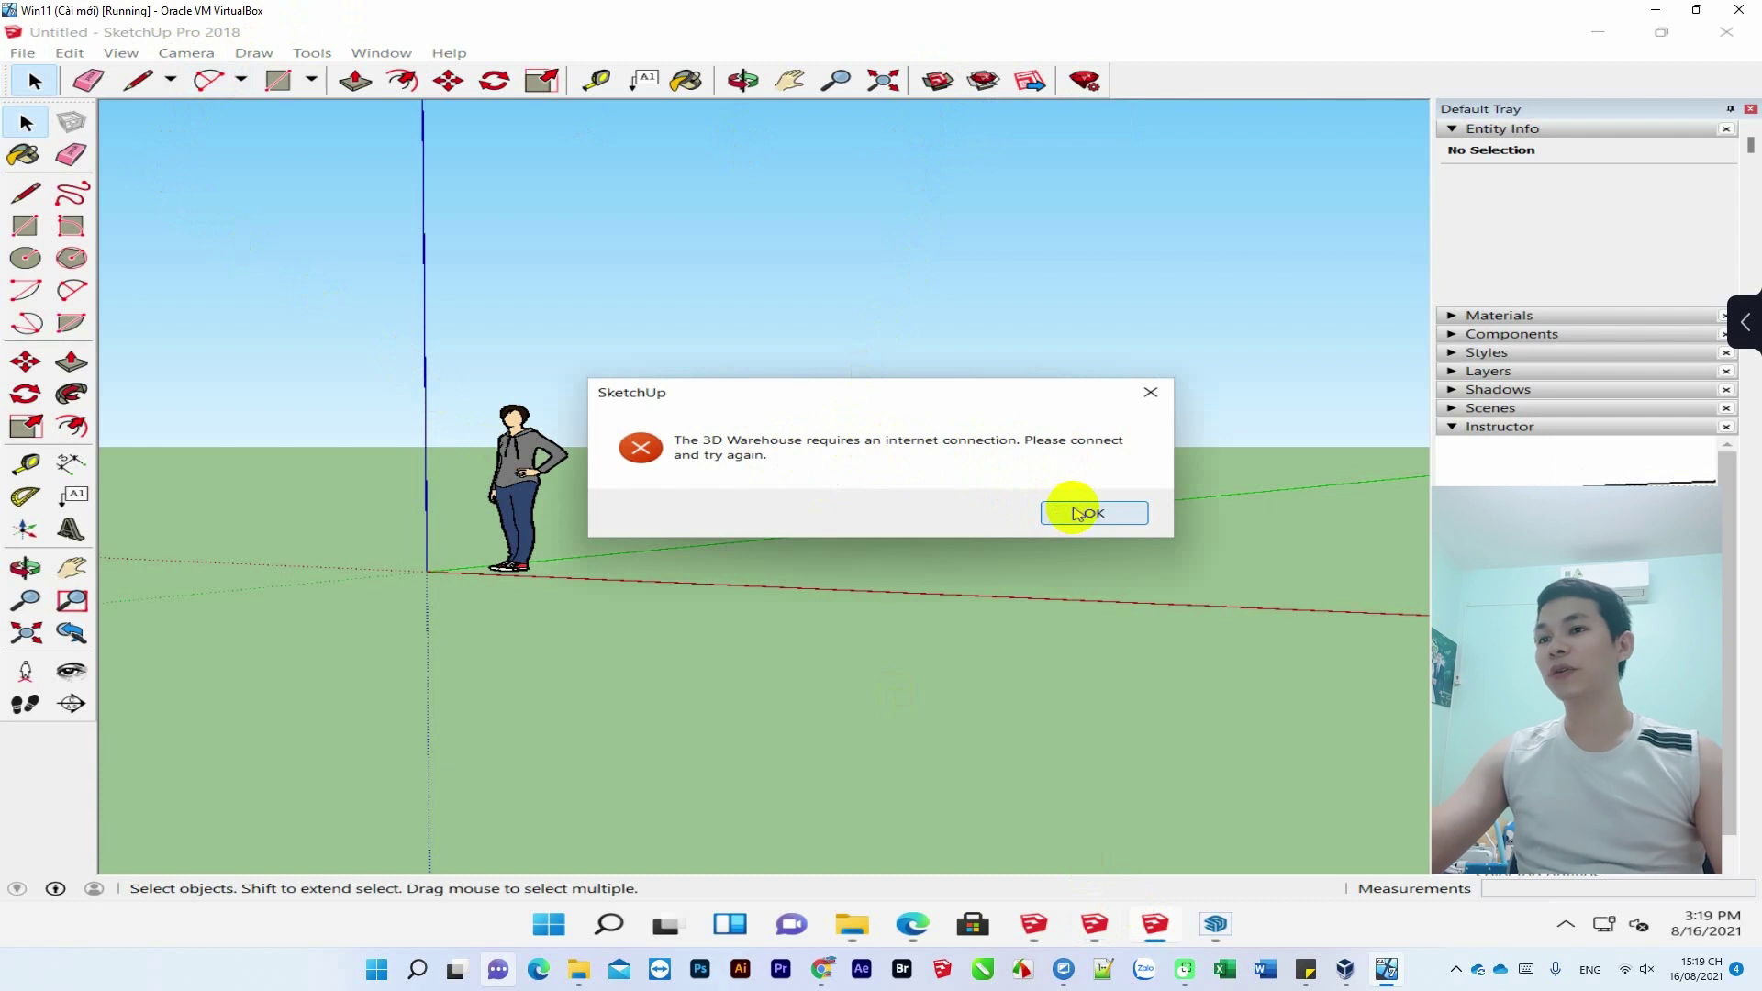
pyautogui.click(1081, 513)
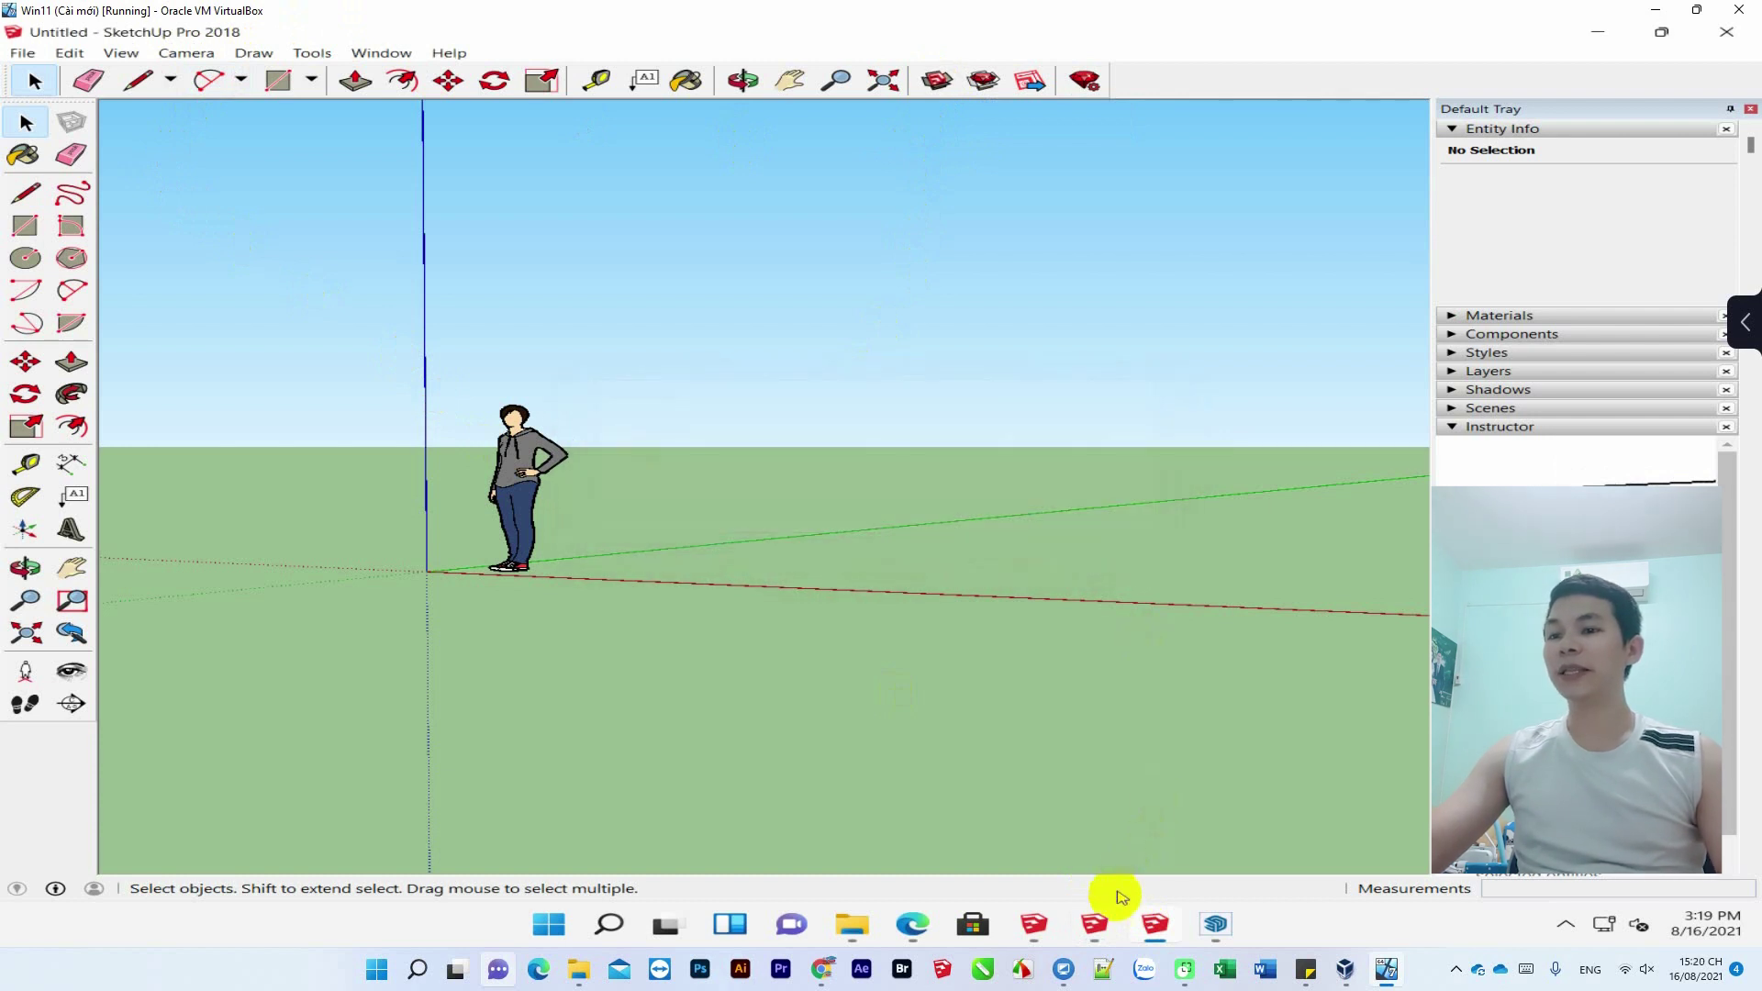
pyautogui.click(1094, 925)
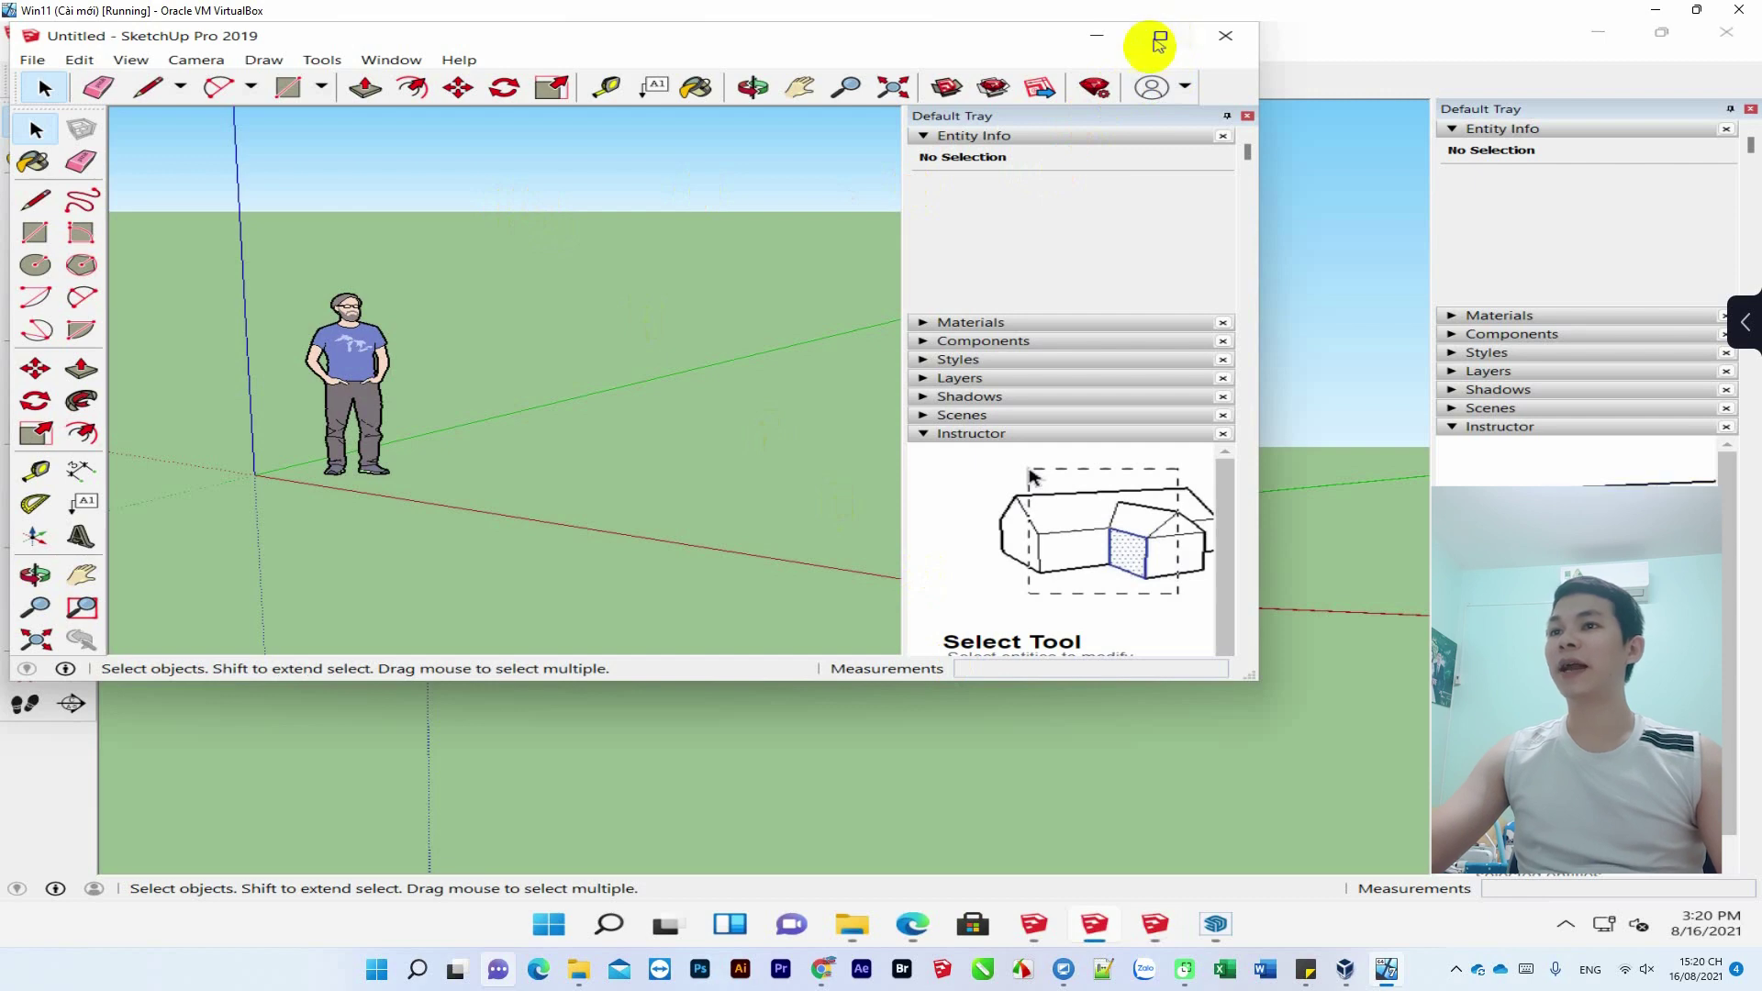
pyautogui.click(1161, 35)
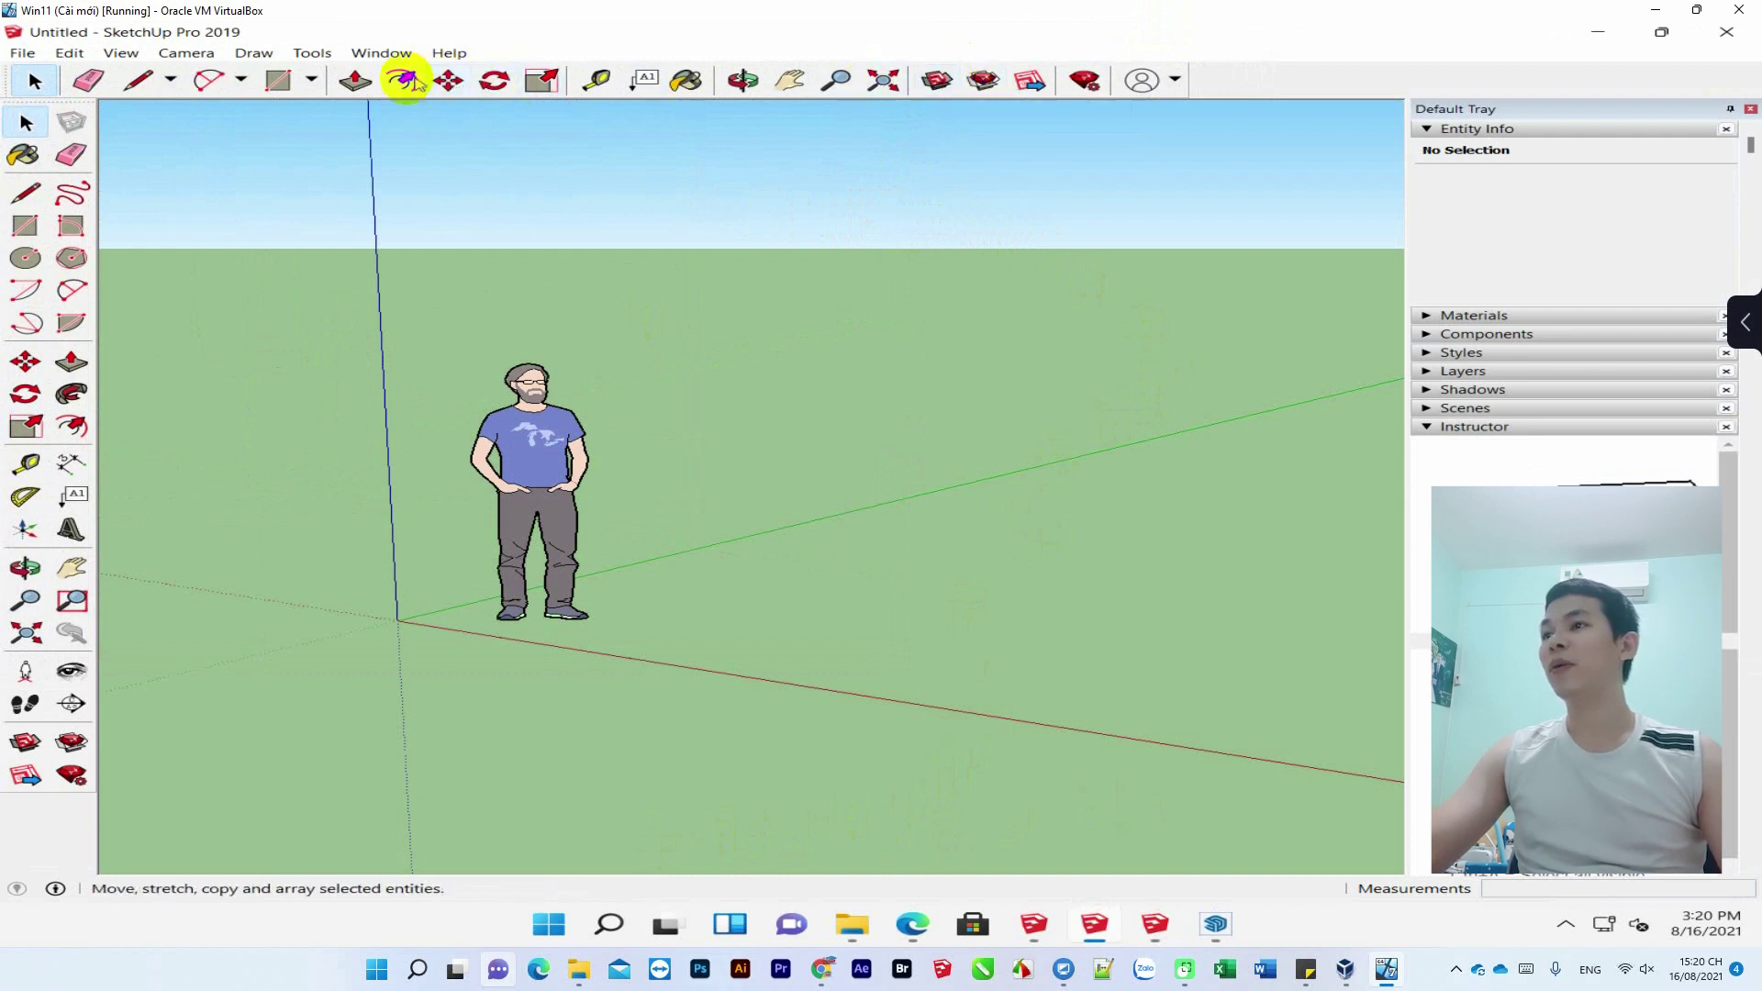
# - Open Window > 3D Warehouse in SketchUp 2019 and choose Sign In at the prompt
pyautogui.click(367, 54)
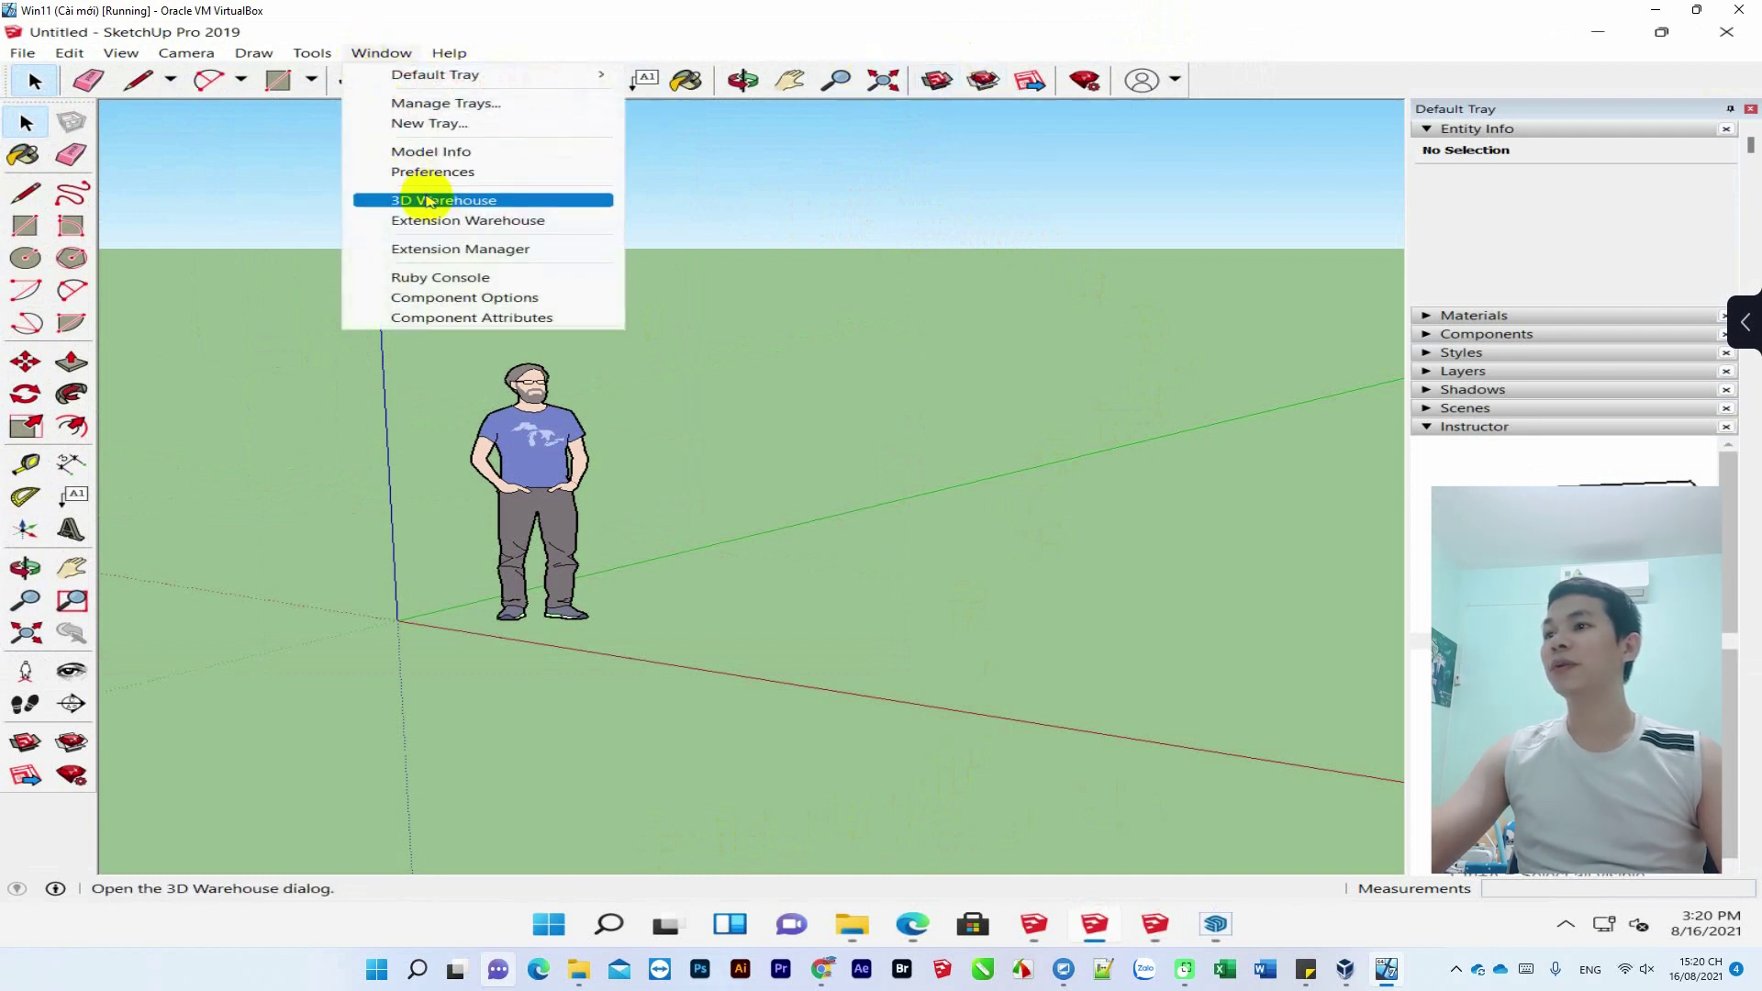
pyautogui.click(429, 200)
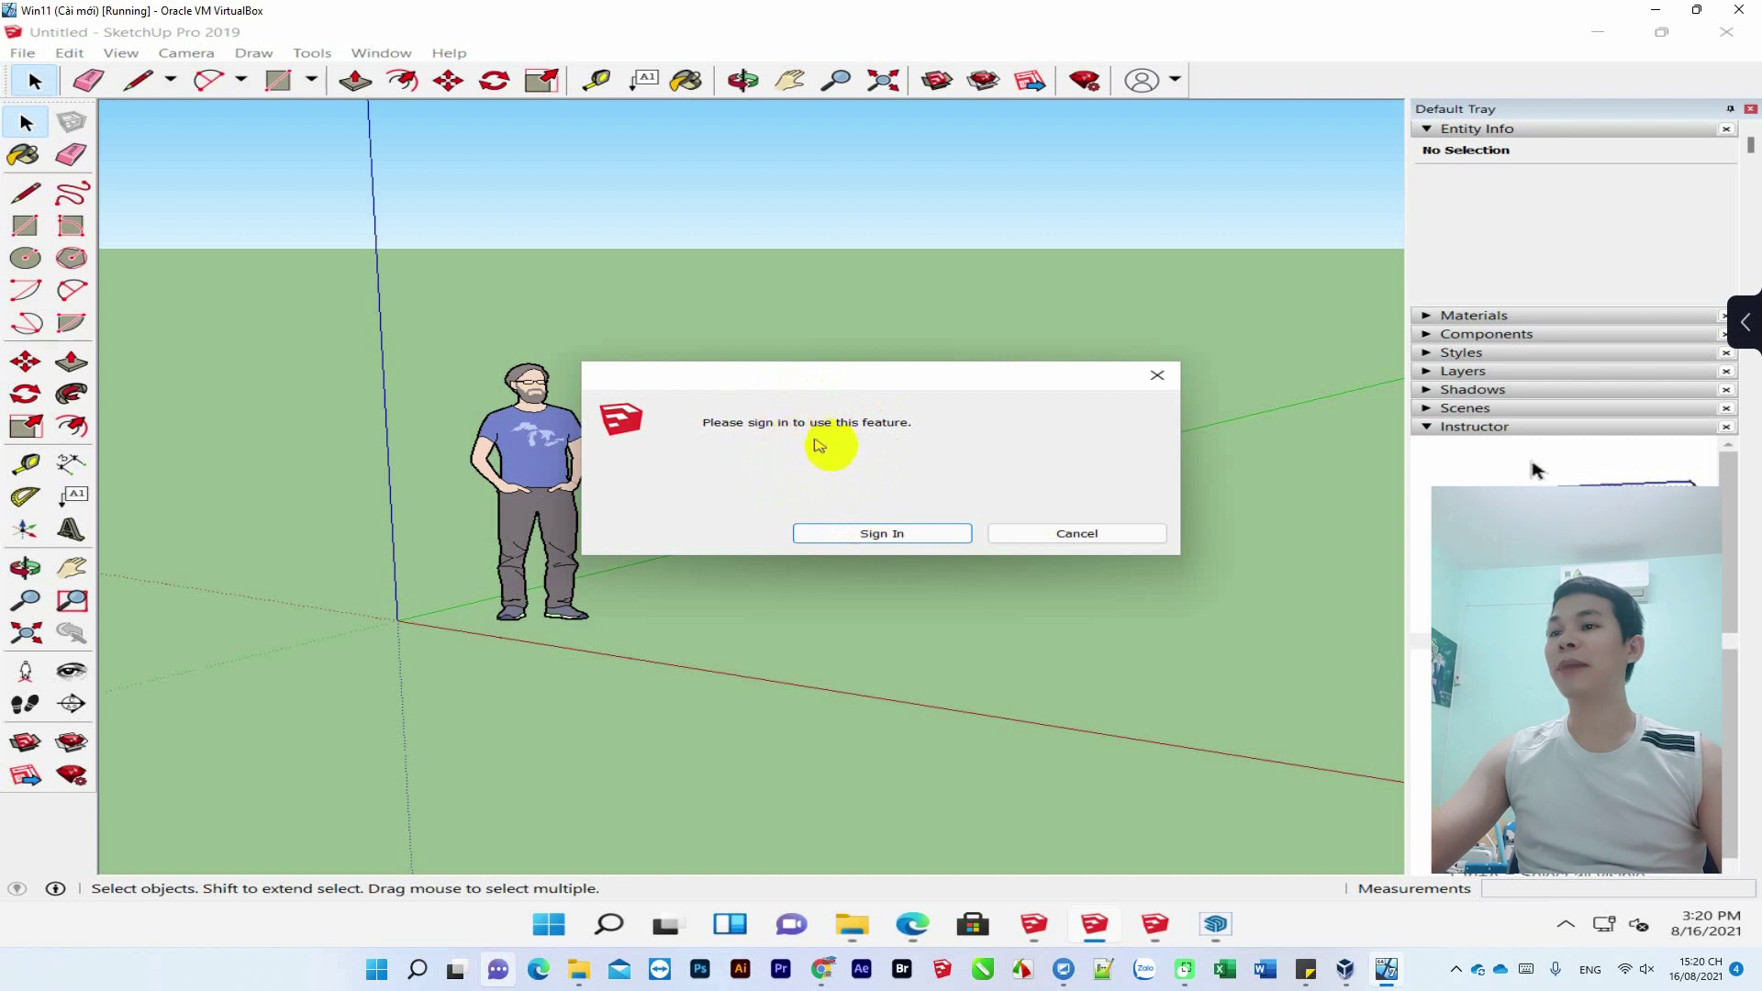
pyautogui.click(872, 533)
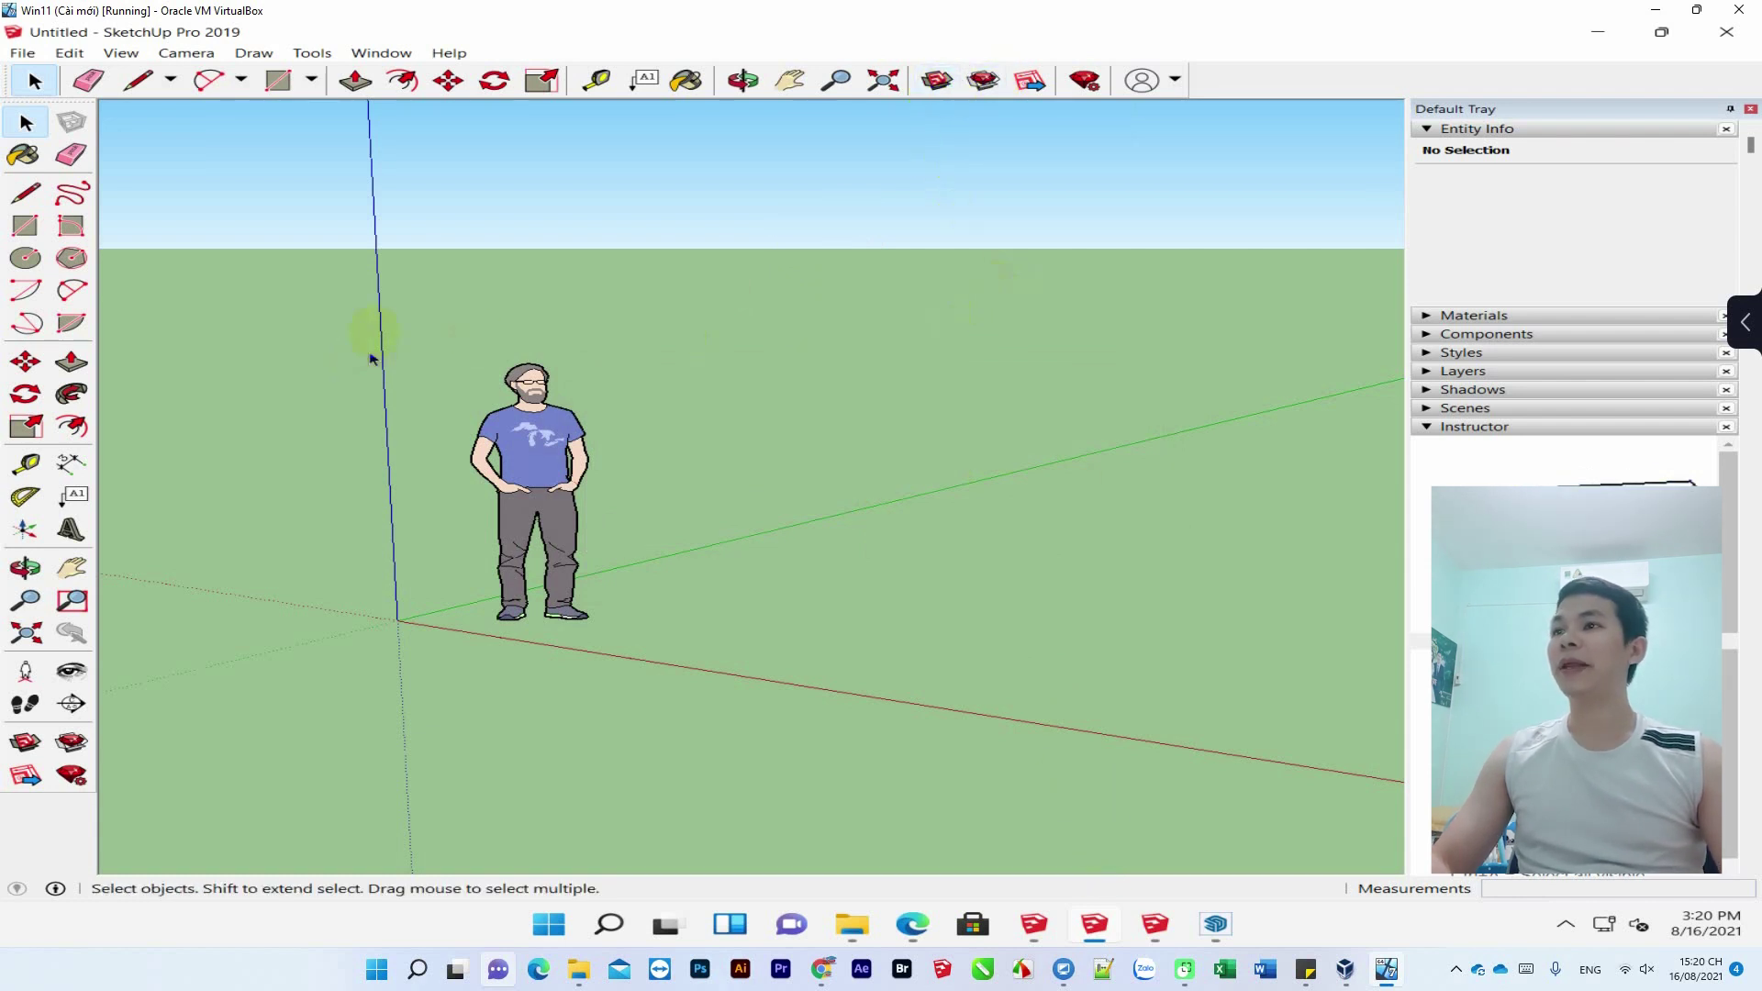
pyautogui.click(540, 141)
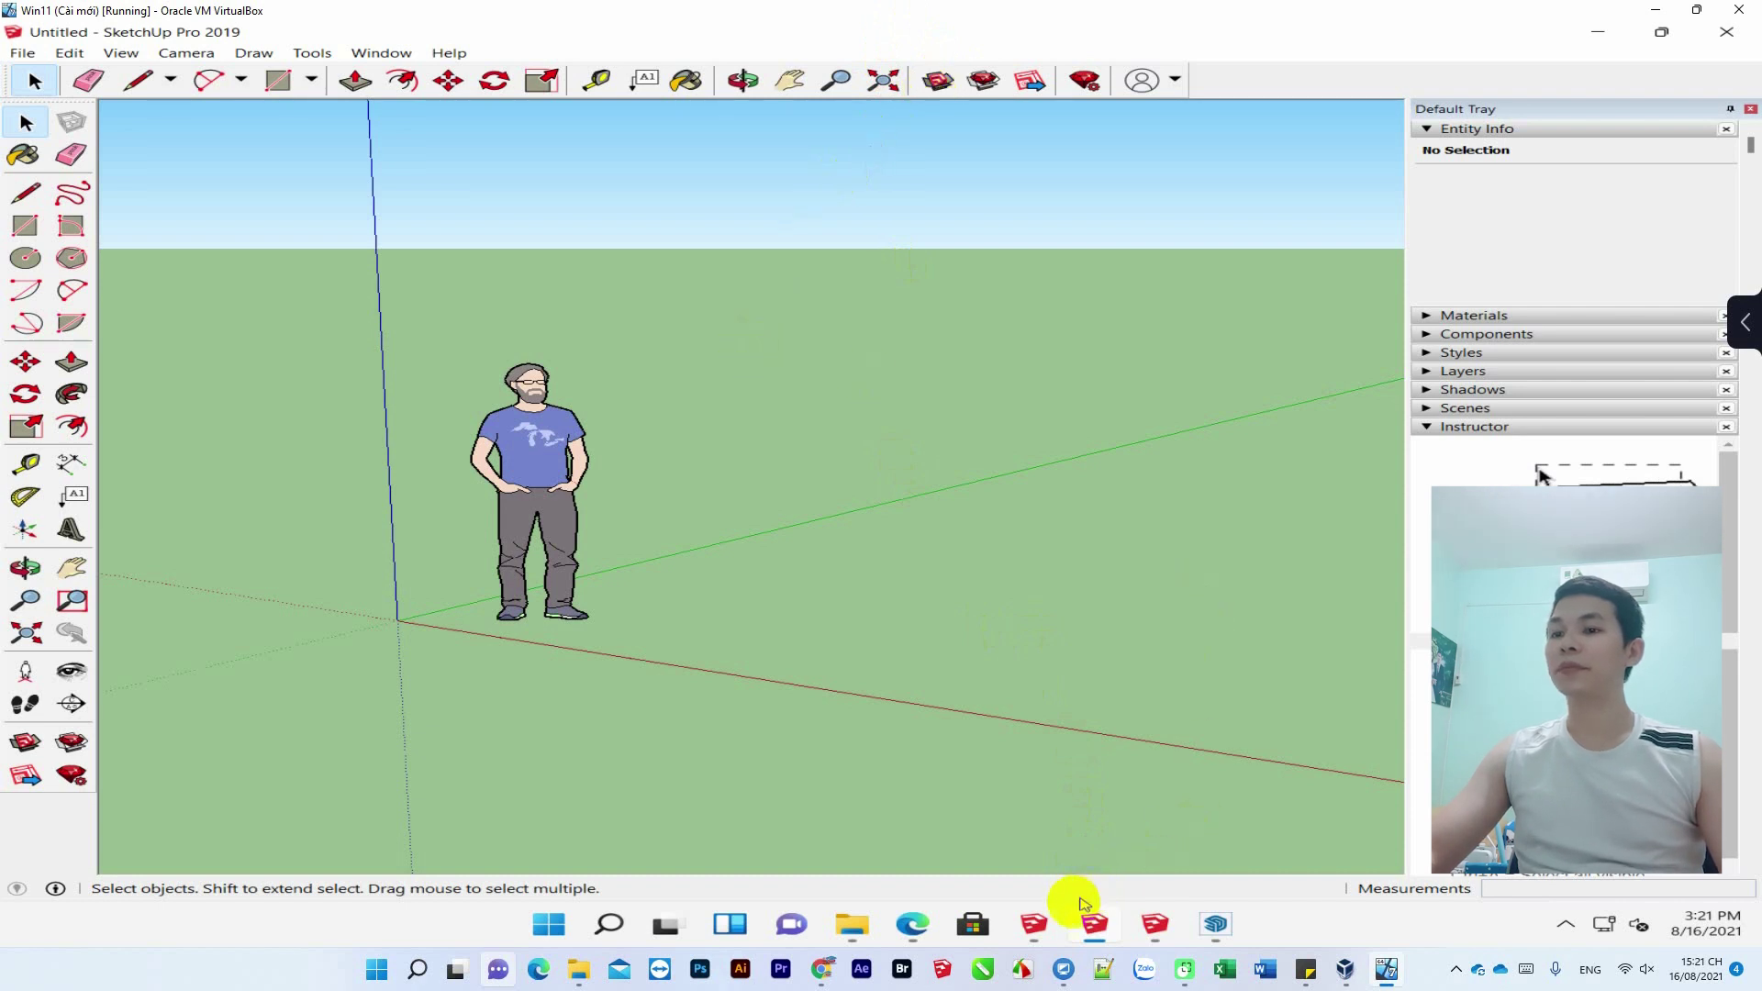
# - Switch to SketchUp 2020 while Edge loads the account sign-in page, then minimize Edge
pyautogui.click(1074, 794)
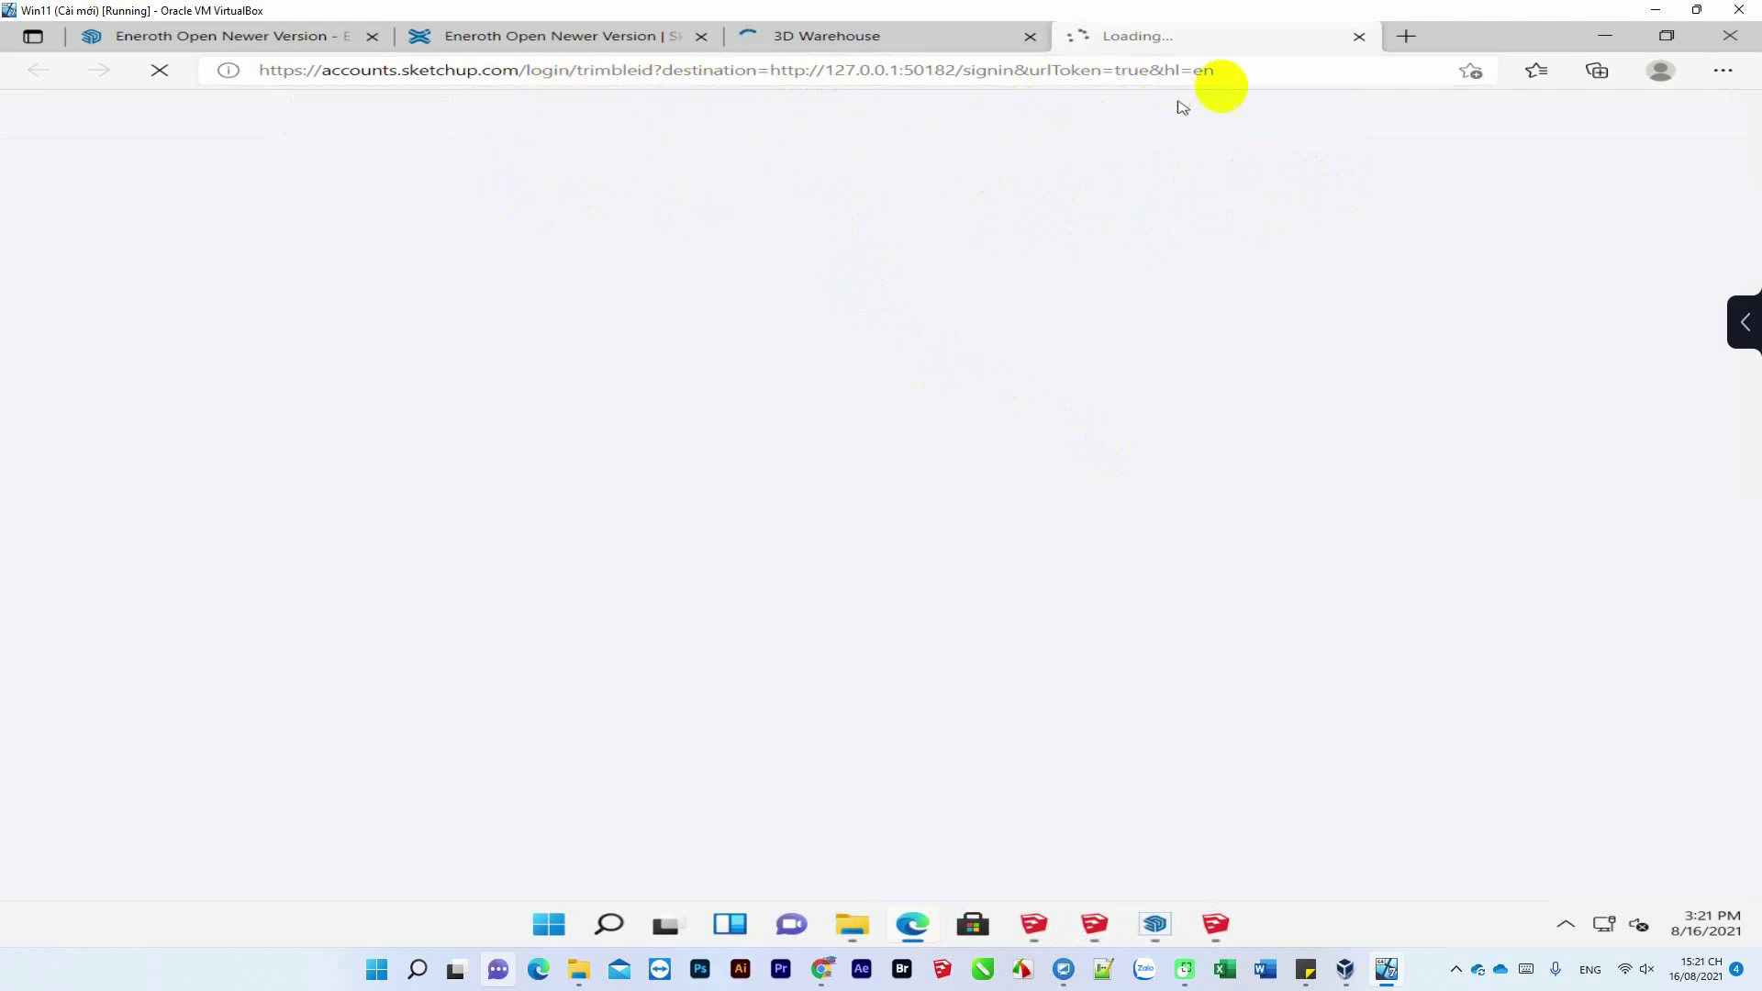
pyautogui.click(1608, 39)
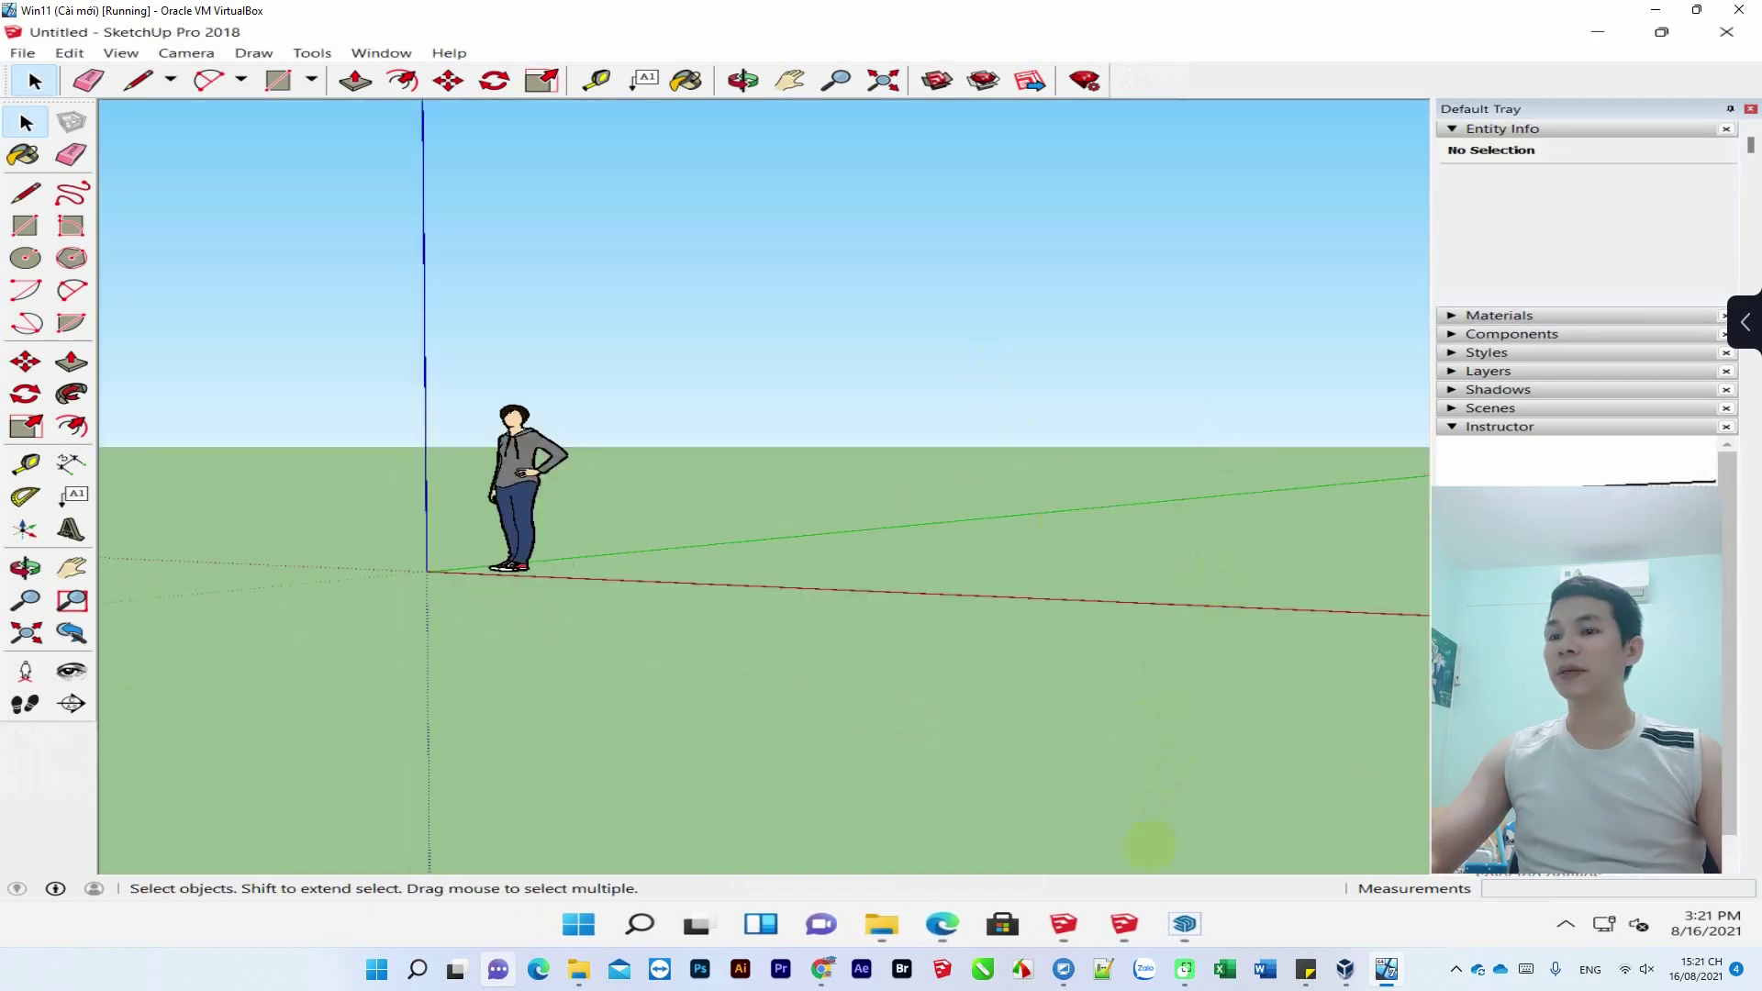
pyautogui.moveTo(1063, 923)
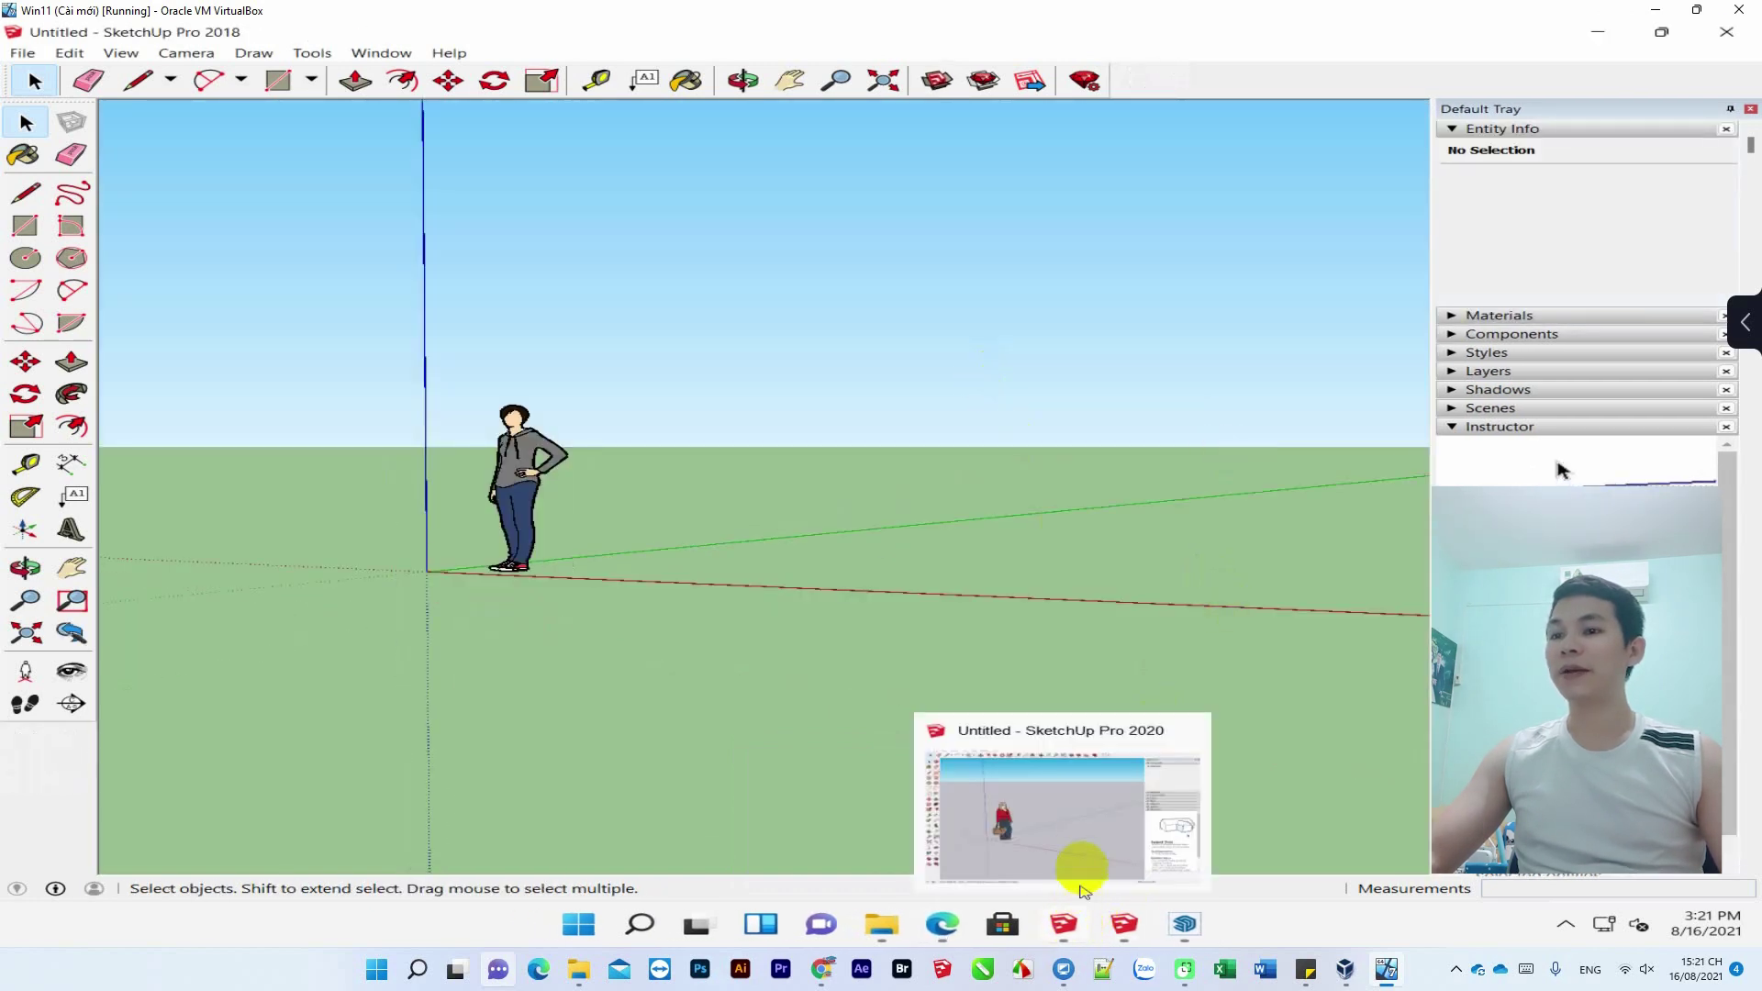
# - Try 3D Warehouse in SketchUp 2020 and cancel its sign-in prompt
pyautogui.click(1079, 813)
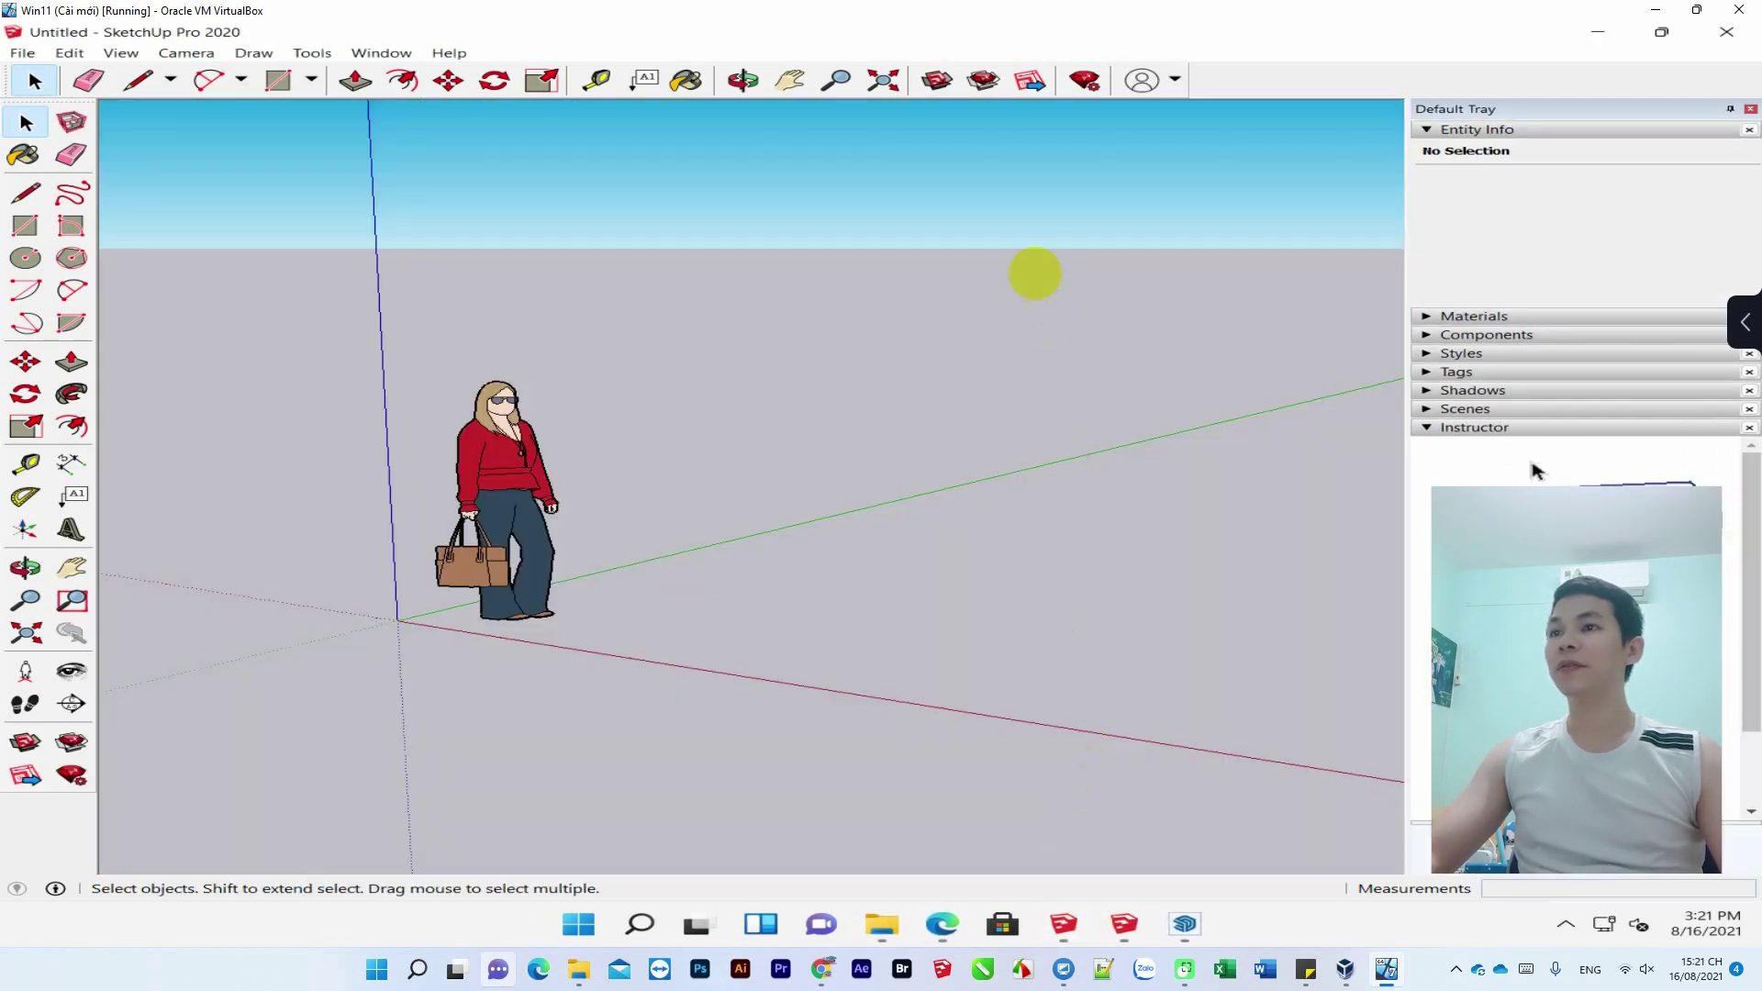
pyautogui.click(936, 78)
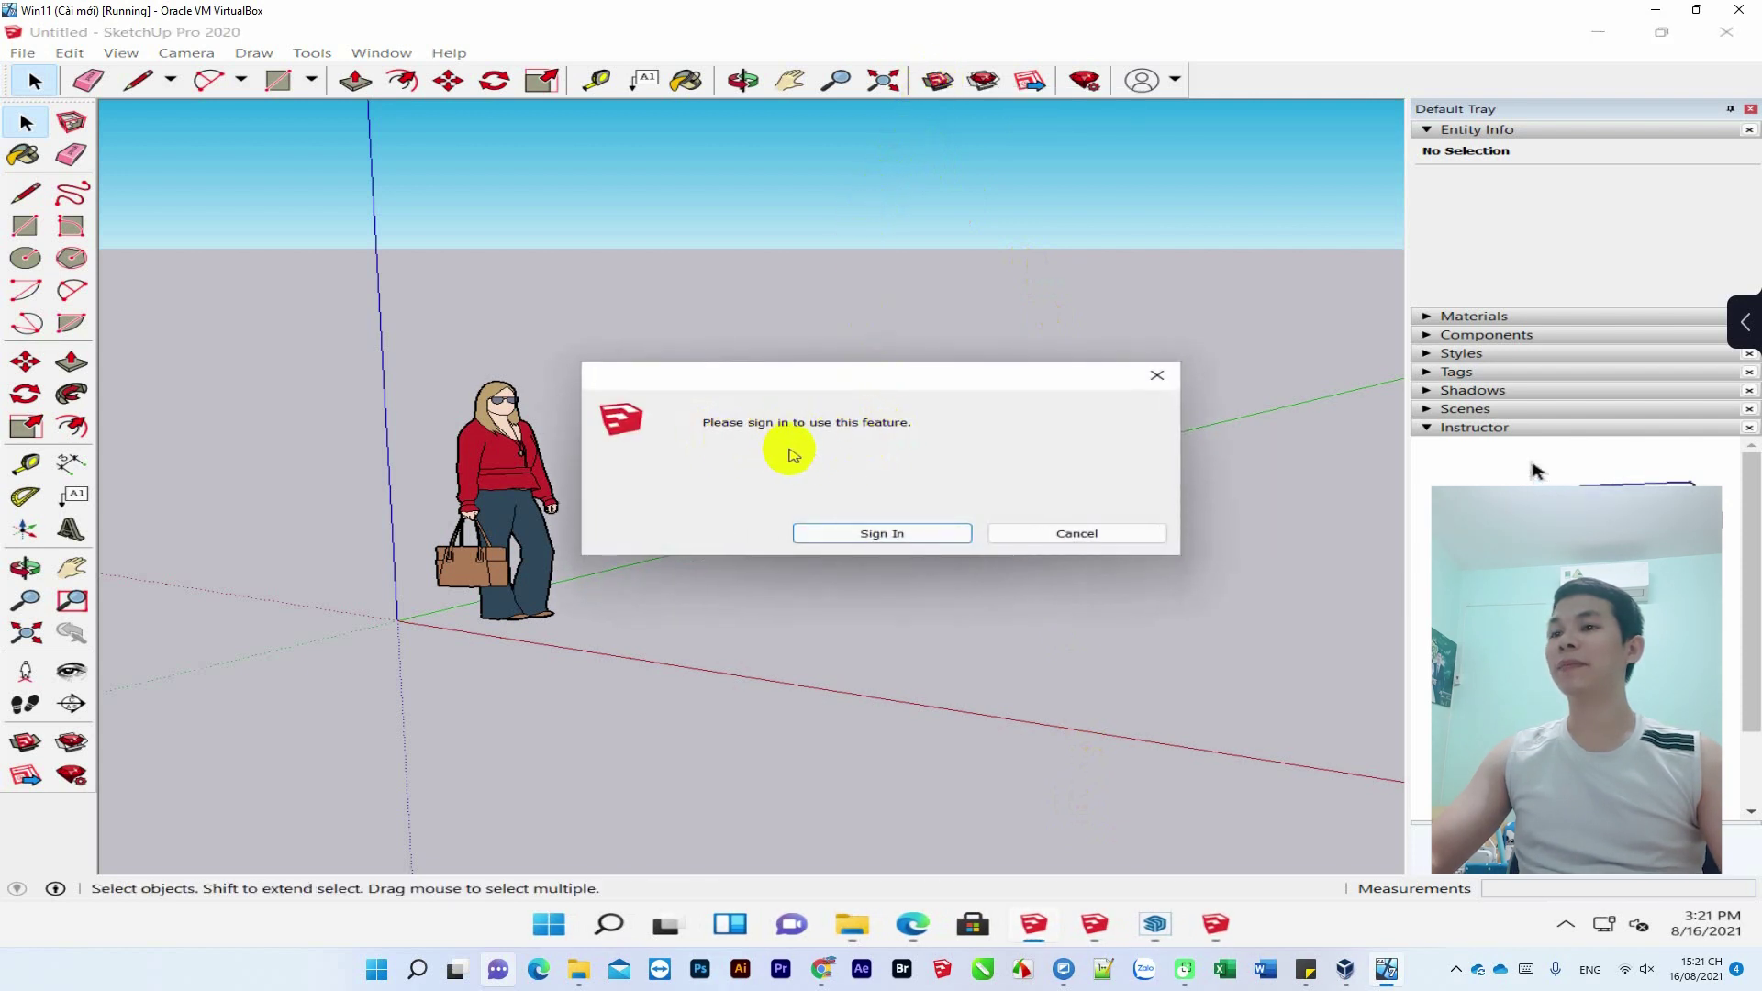
pyautogui.click(1061, 536)
# - Try 3D Warehouse in SketchUp 2021 and cancel its sign-in prompt too
pyautogui.moveTo(1155, 923)
pyautogui.click(1154, 929)
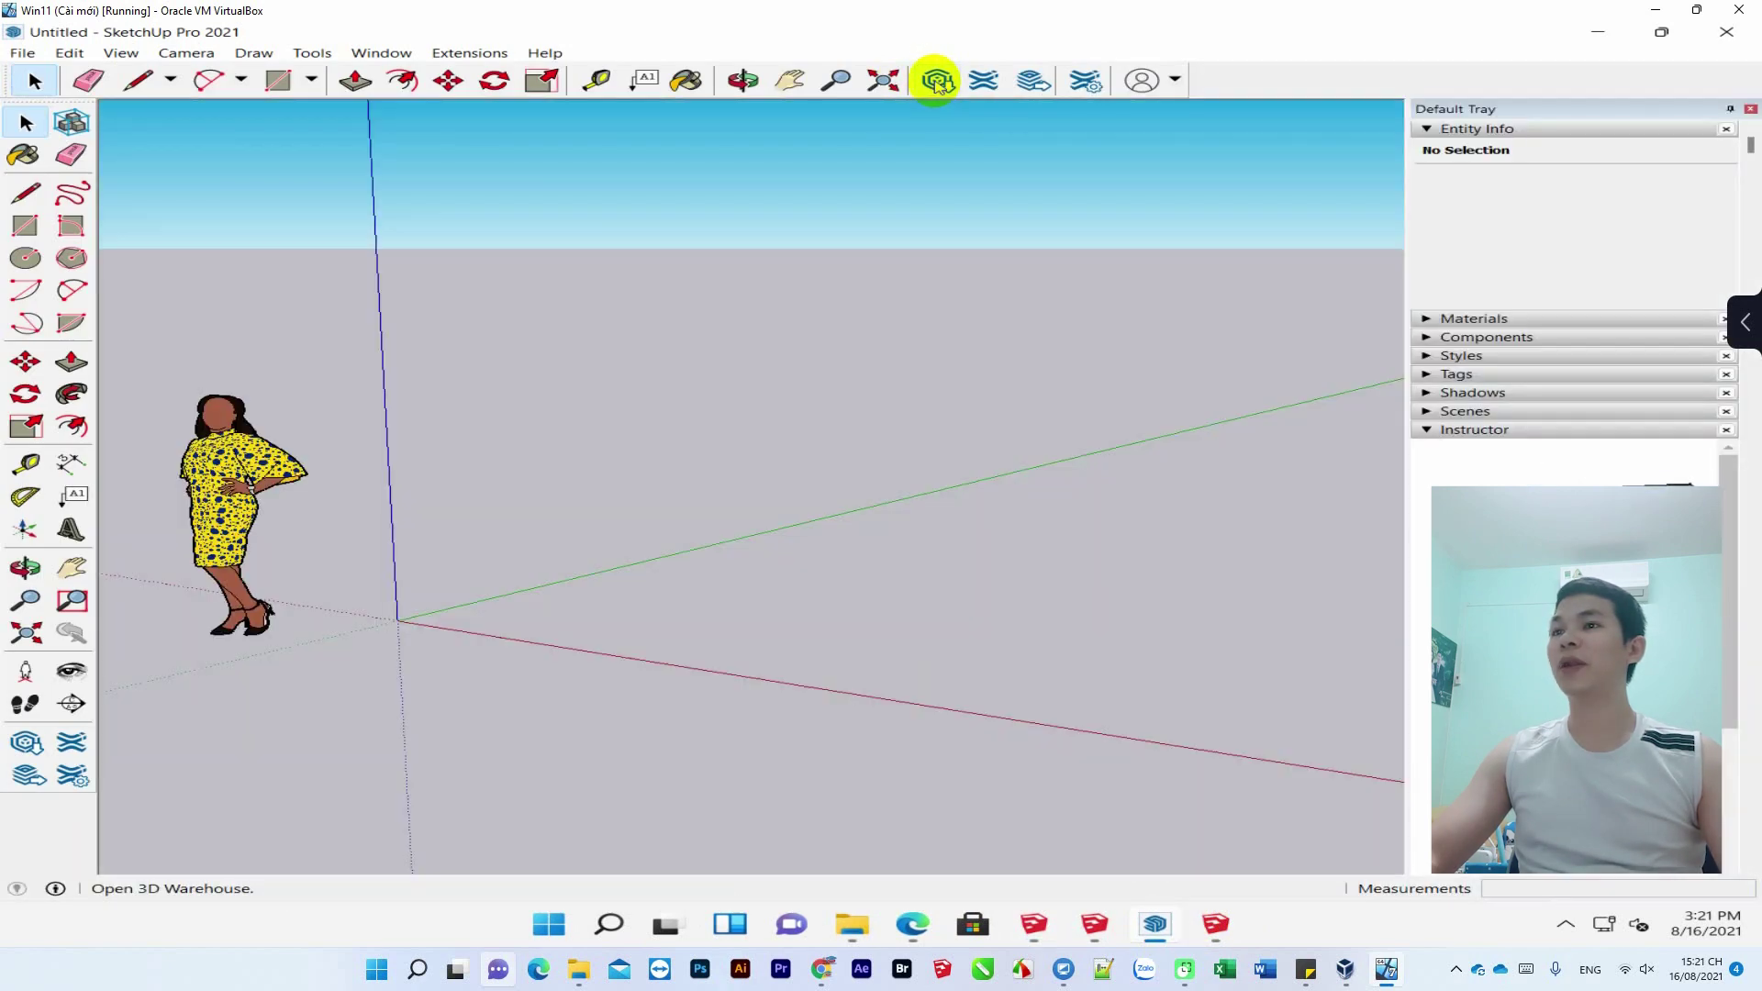
pyautogui.click(936, 83)
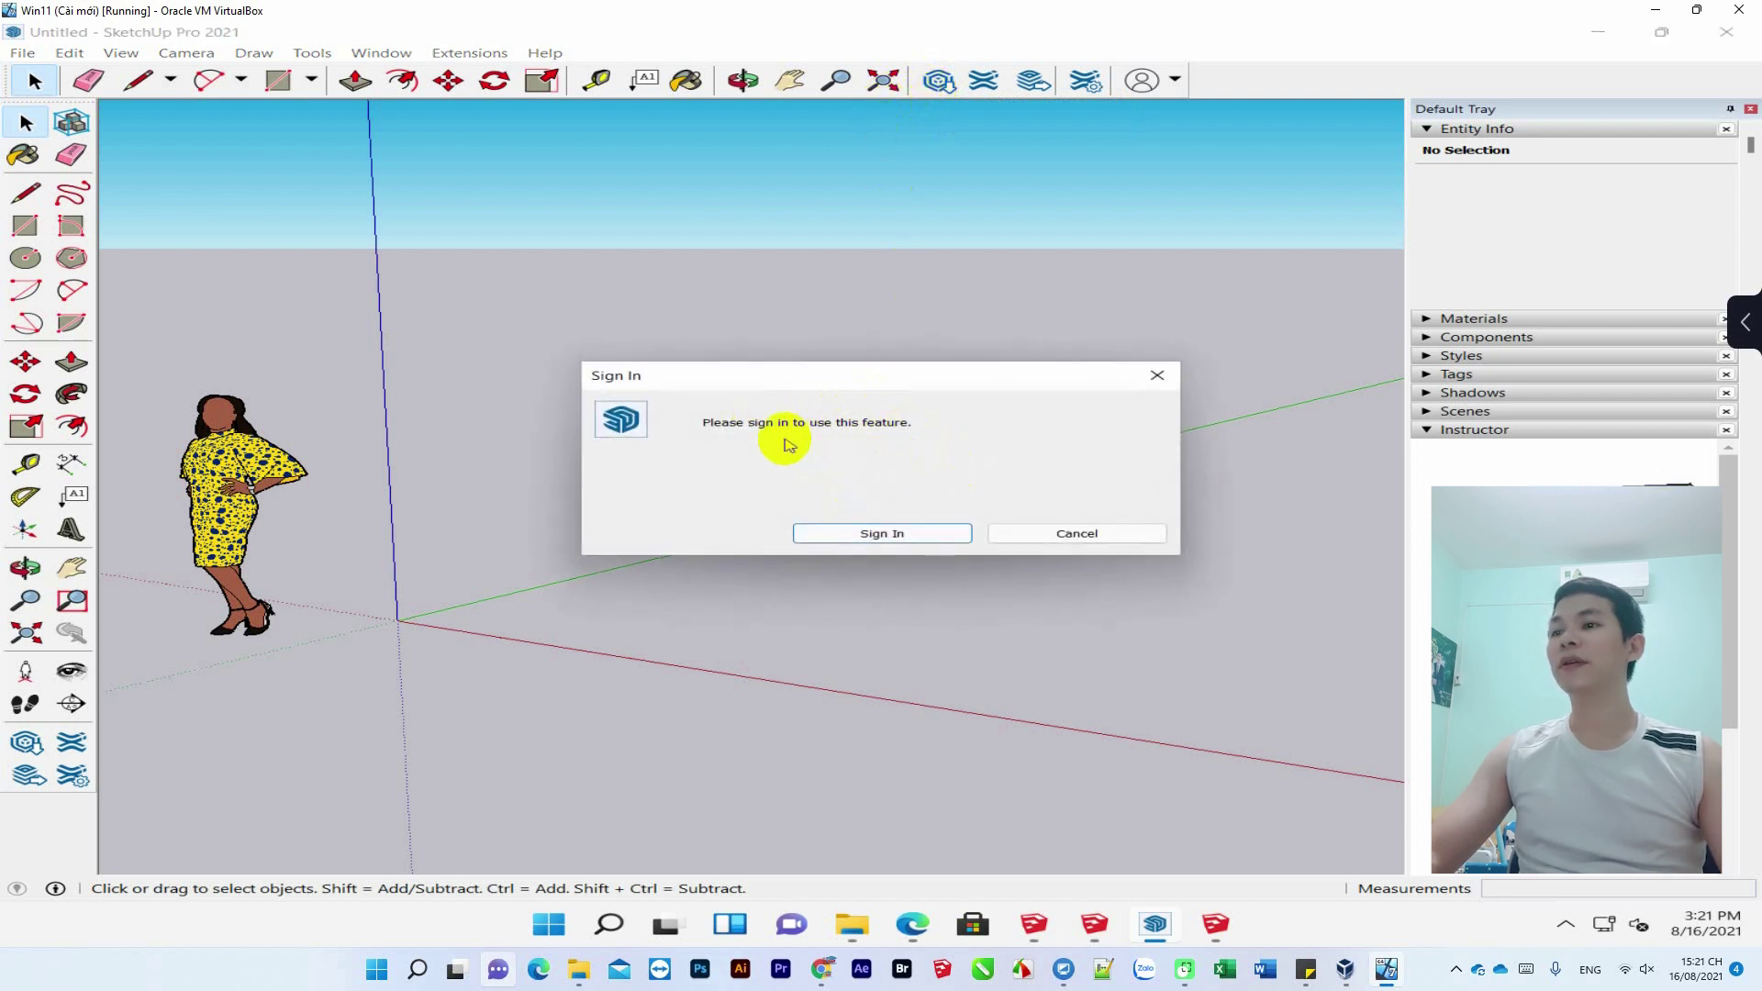
pyautogui.click(1050, 535)
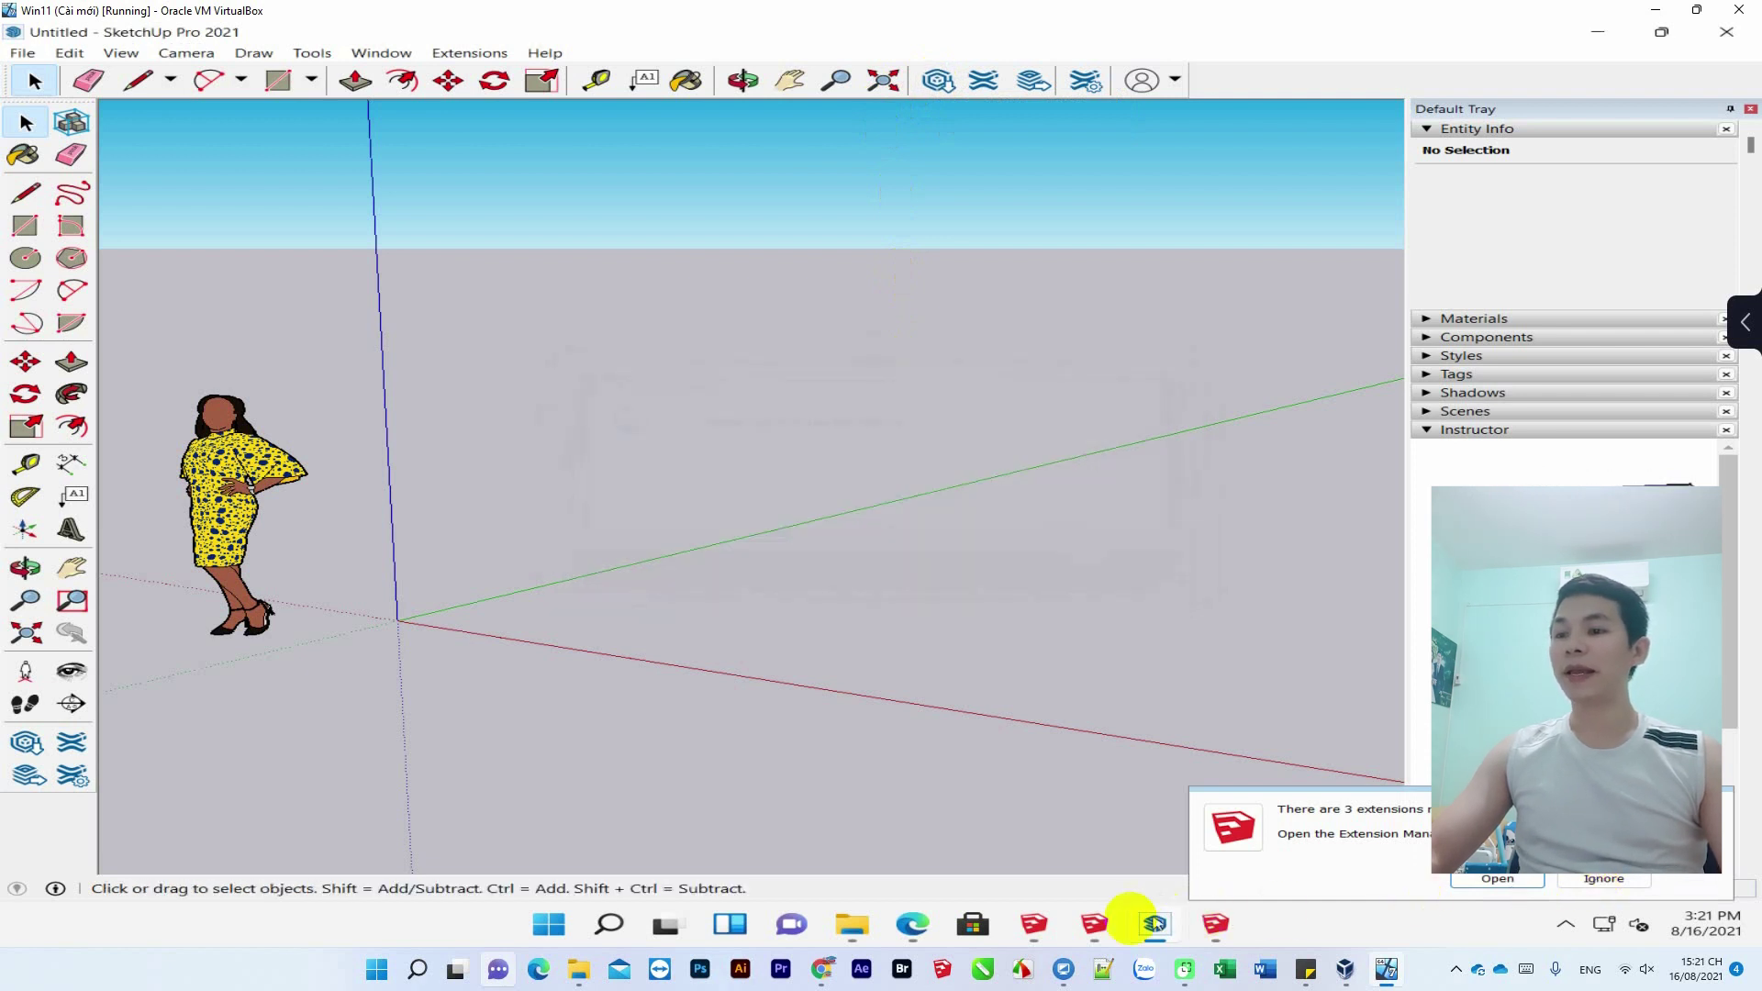
# - Return to the 3D Warehouse tab in Edge and scroll through the 'ghe' results
pyautogui.click(914, 922)
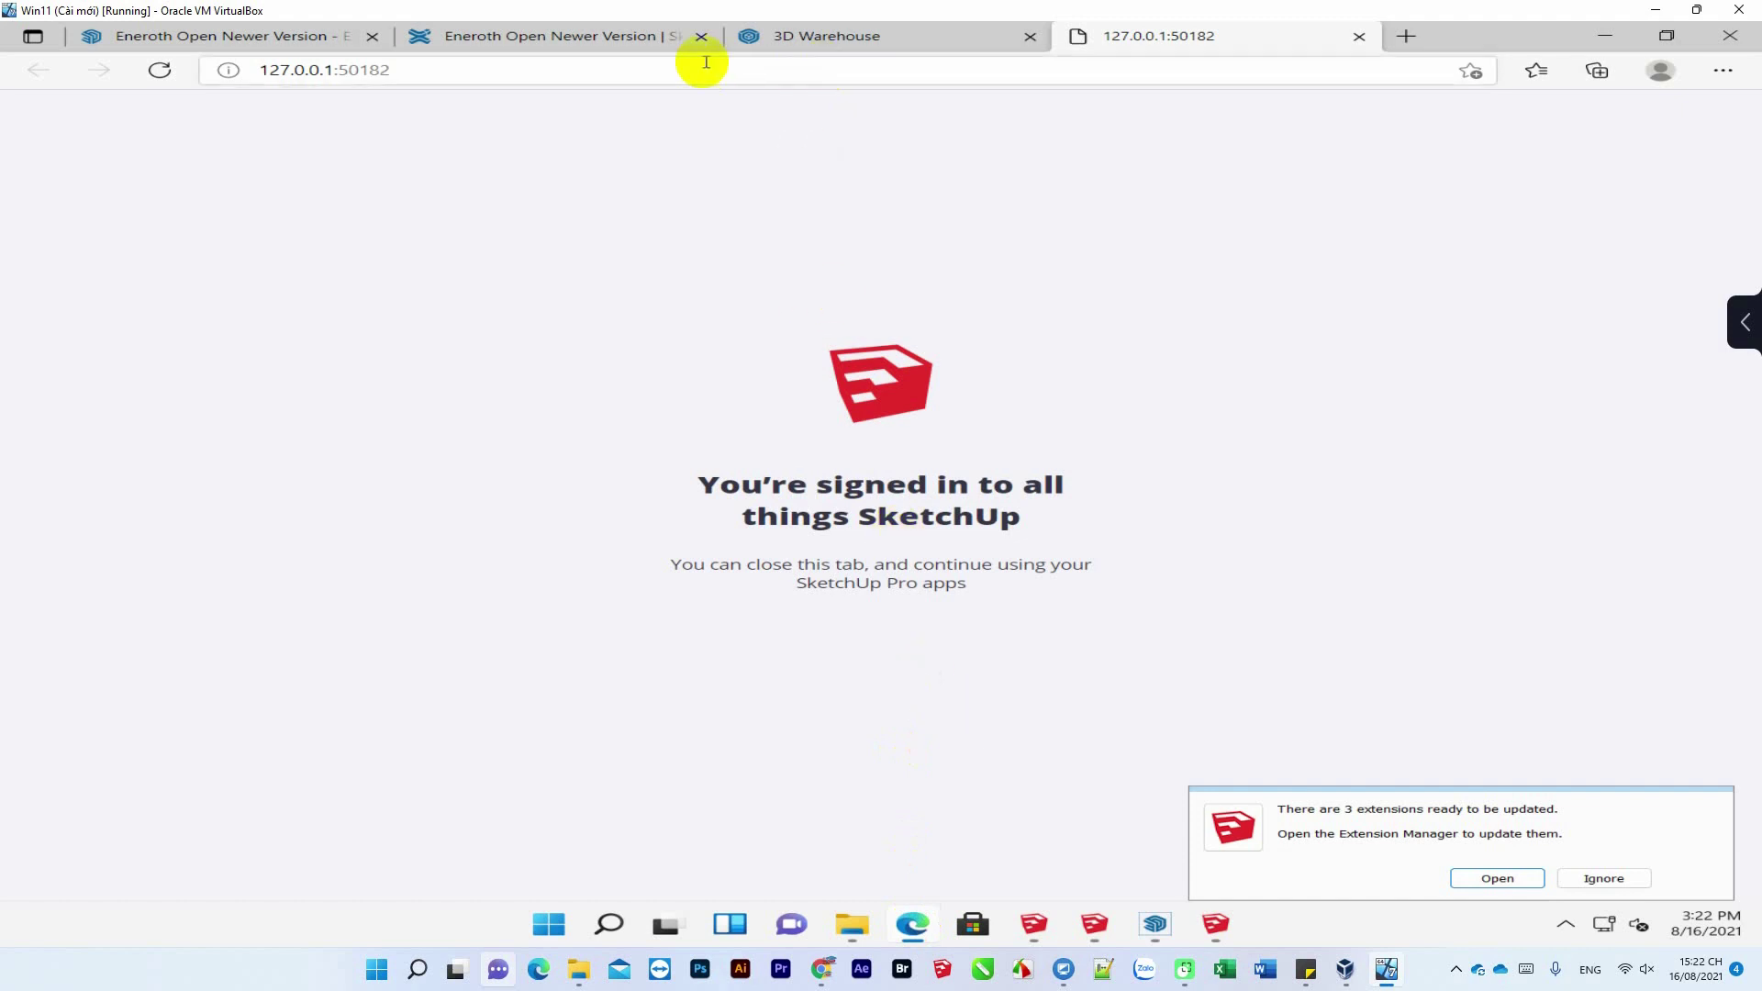
pyautogui.click(835, 37)
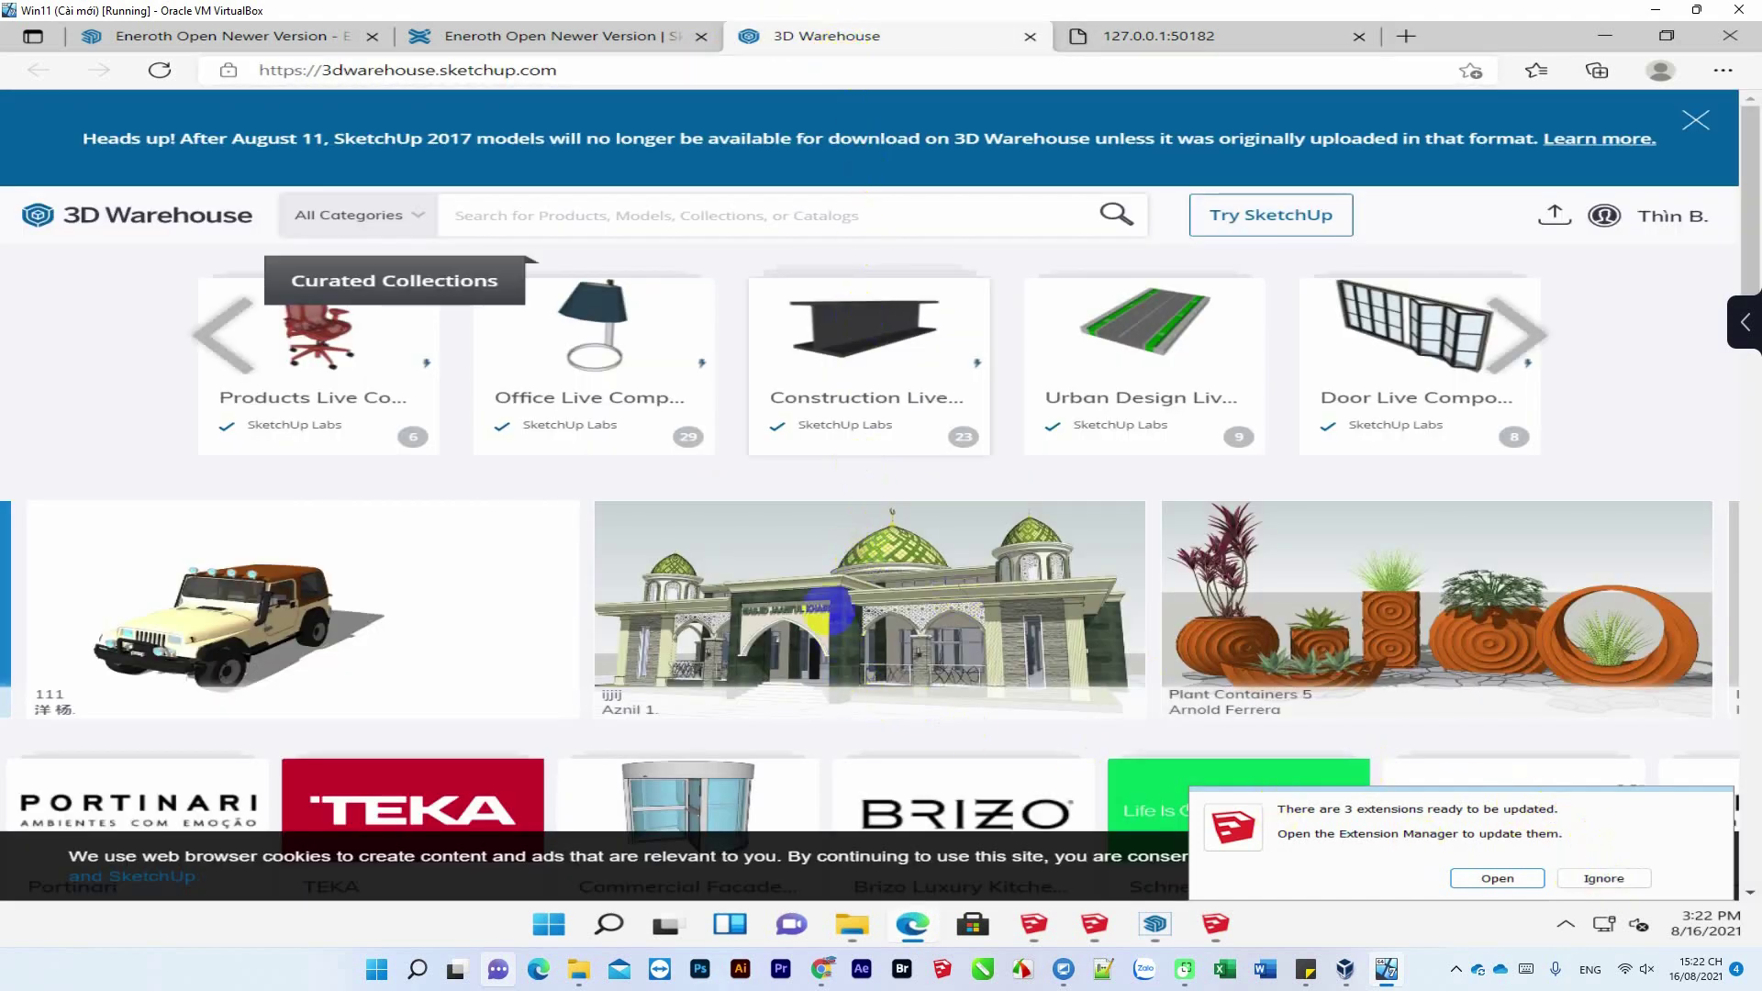
pyautogui.scroll(-4, 819, 592)
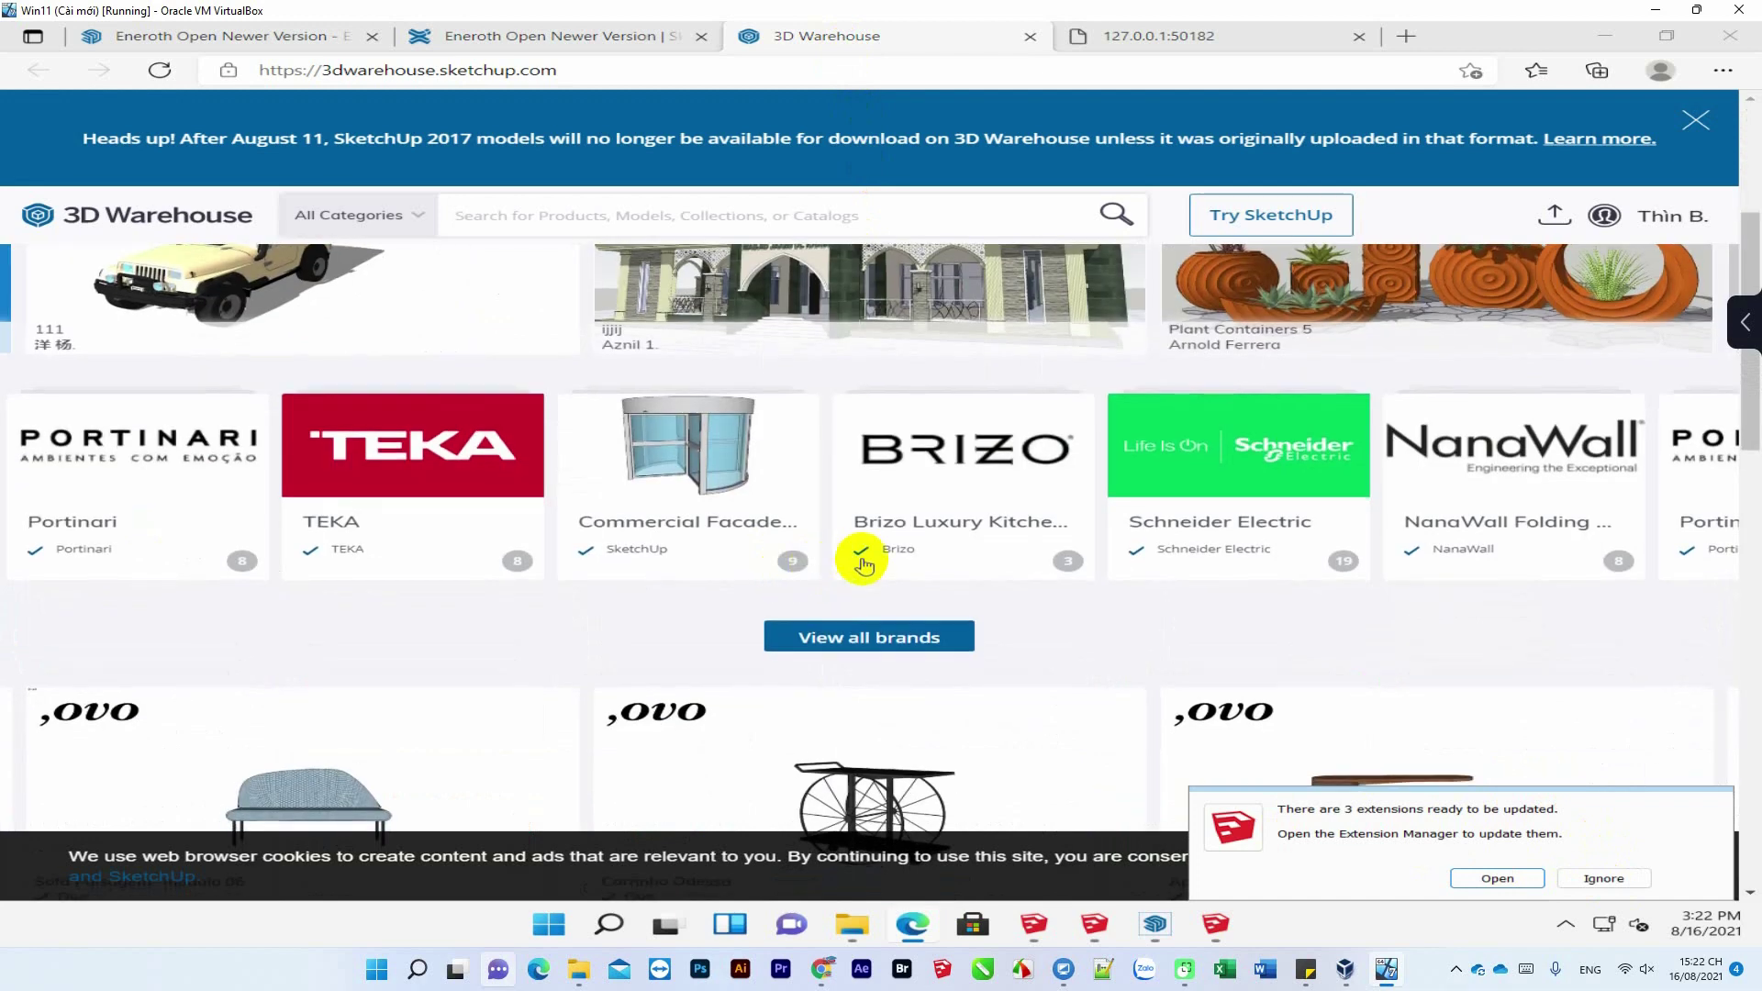
pyautogui.scroll(-1, 863, 563)
pyautogui.scroll(-5, 863, 563)
pyautogui.scroll(-2, 830, 563)
pyautogui.scroll(4, 838, 558)
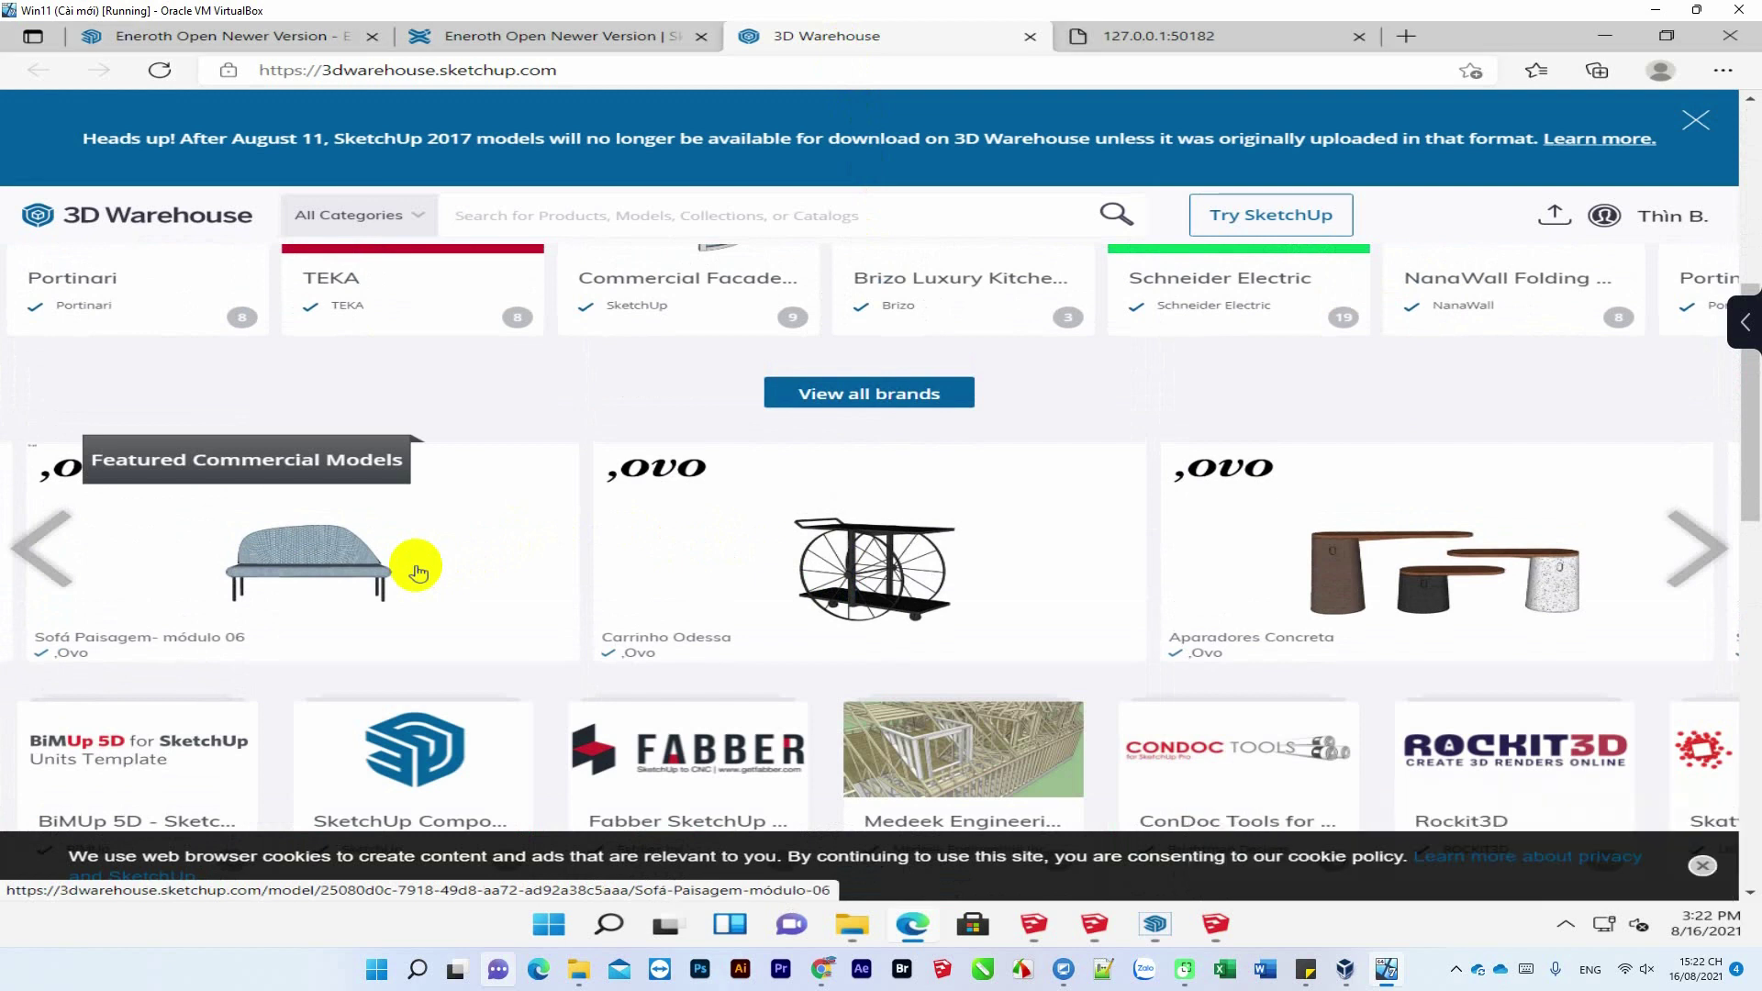
# - Dismiss the cookie notice, close Ghế ăn IKEA's download versions, and return to SketchUp 2020
pyautogui.click(1704, 868)
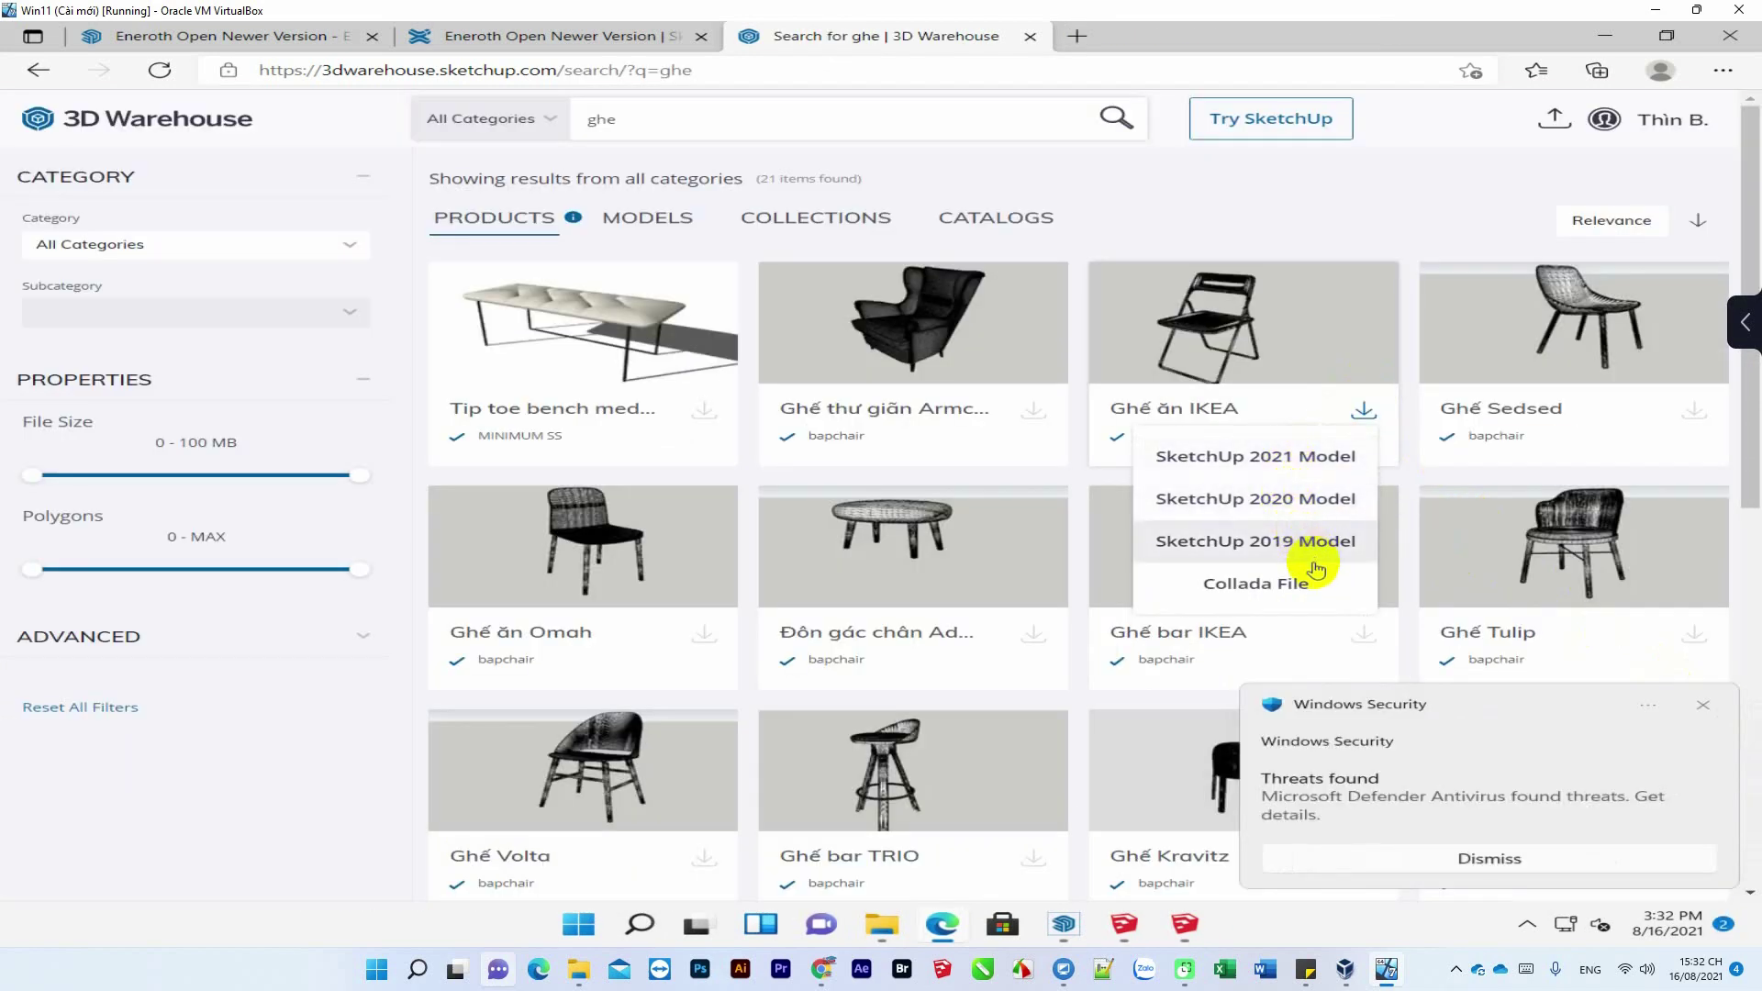
pyautogui.click(1343, 417)
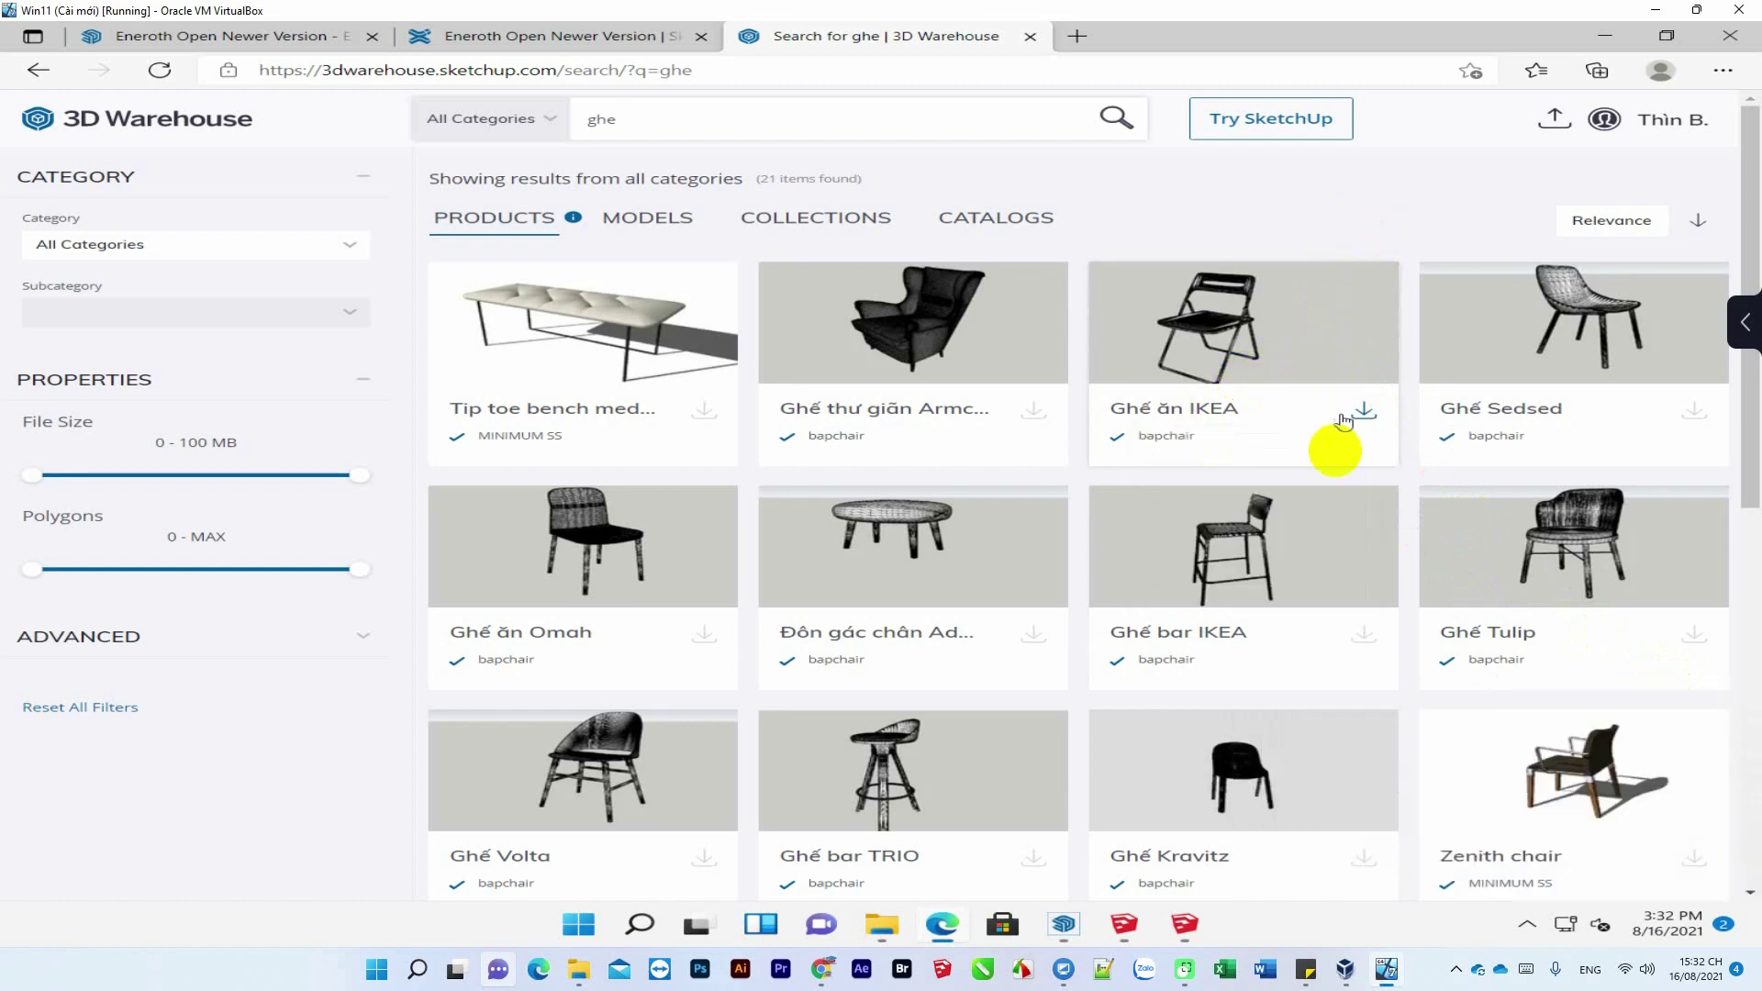
pyautogui.click(1125, 924)
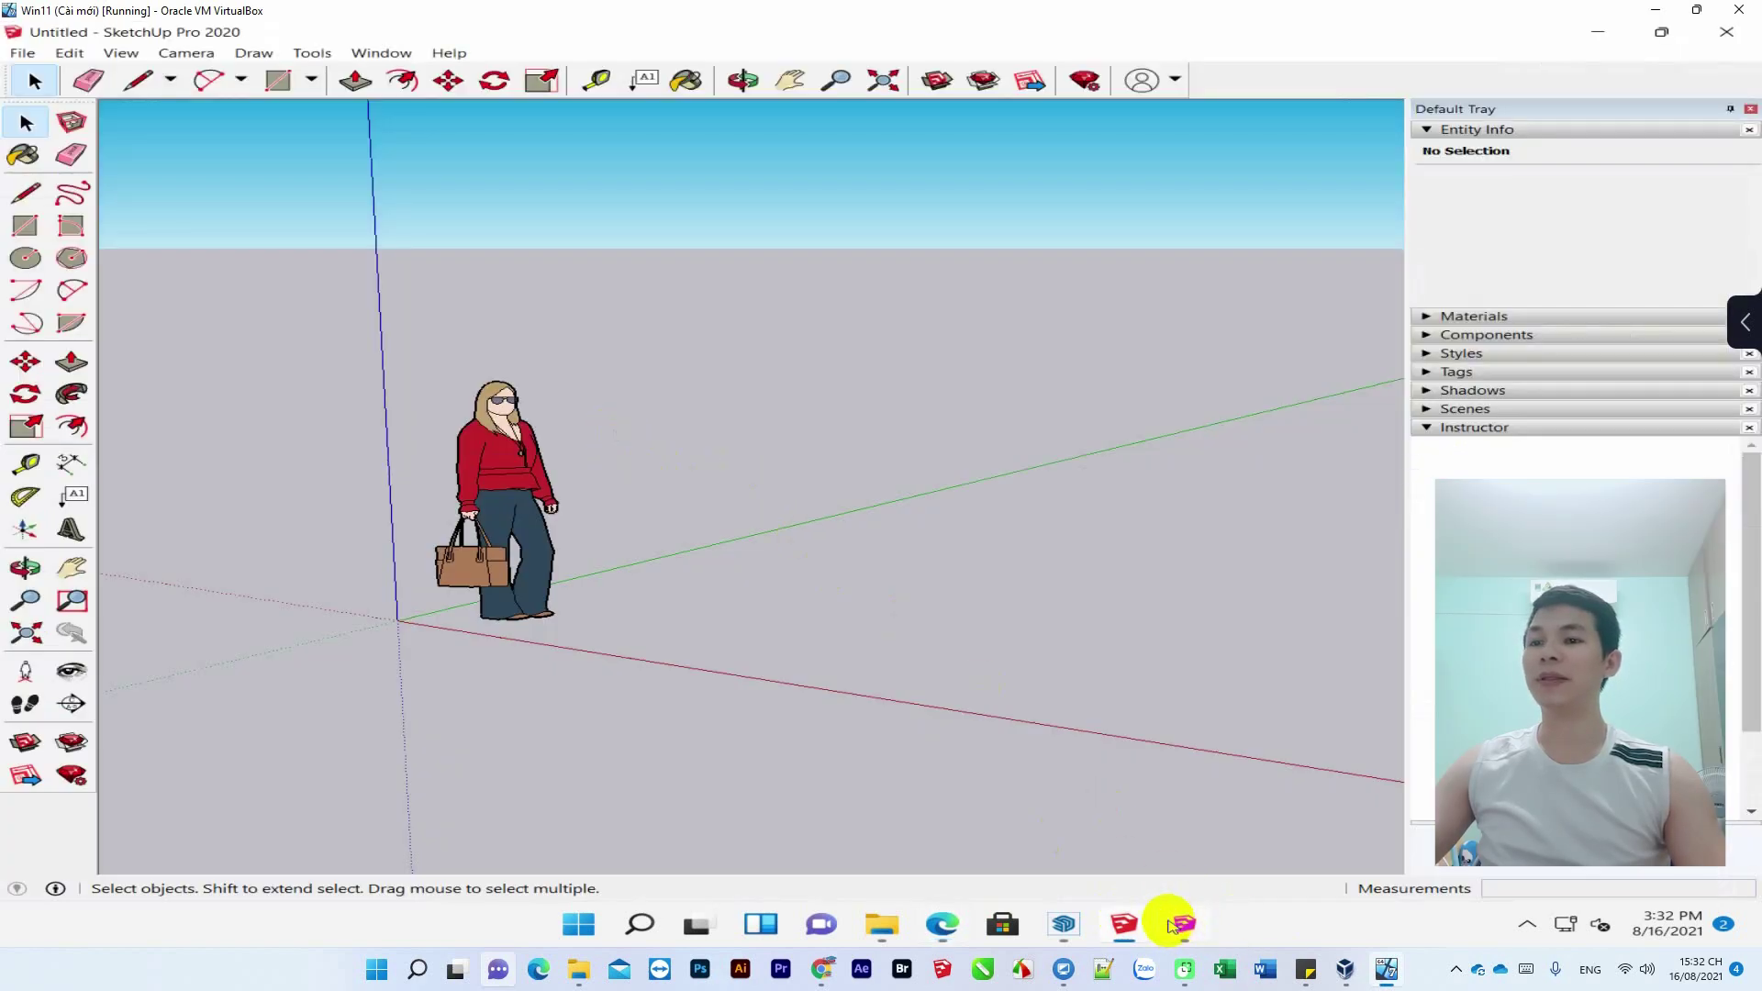
# - Bring SketchUp 2018 forward and orbit and zoom around the standing figure
pyautogui.click(1173, 925)
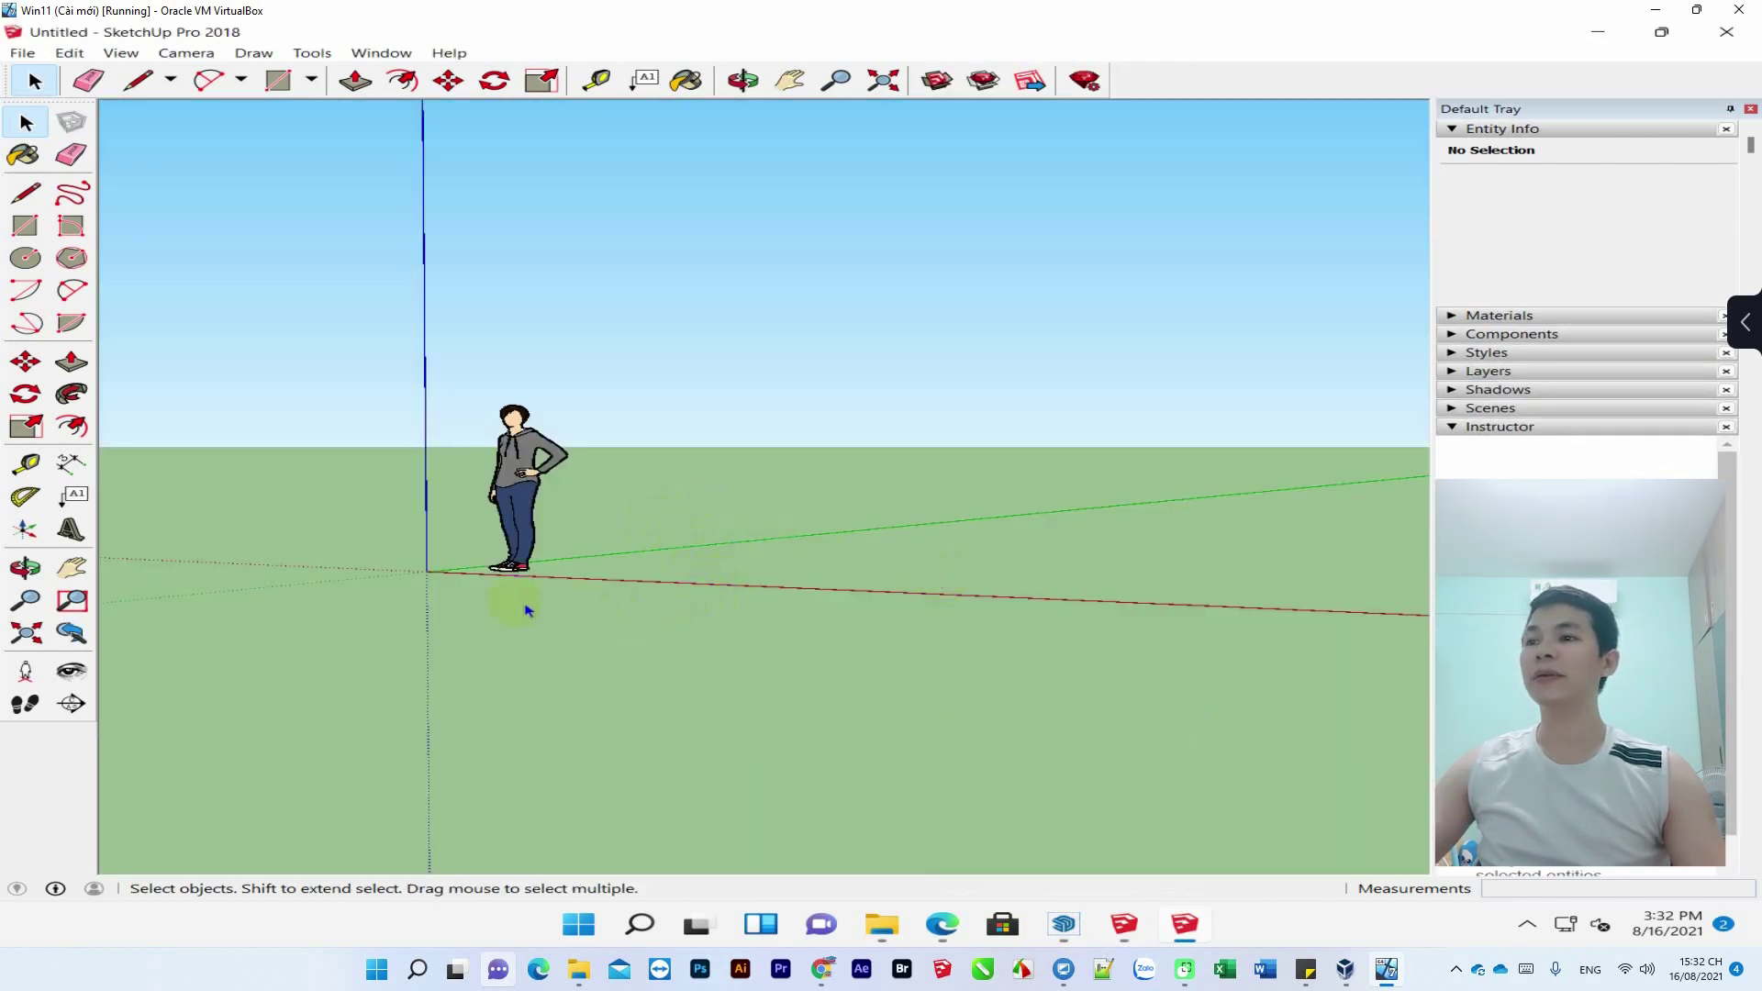
pyautogui.moveTo(528, 610)
pyautogui.mouseDown(button='middle')
pyautogui.moveTo(558, 590)
pyautogui.moveTo(838, 633)
pyautogui.moveTo(643, 558)
pyautogui.mouseUp(button='middle')
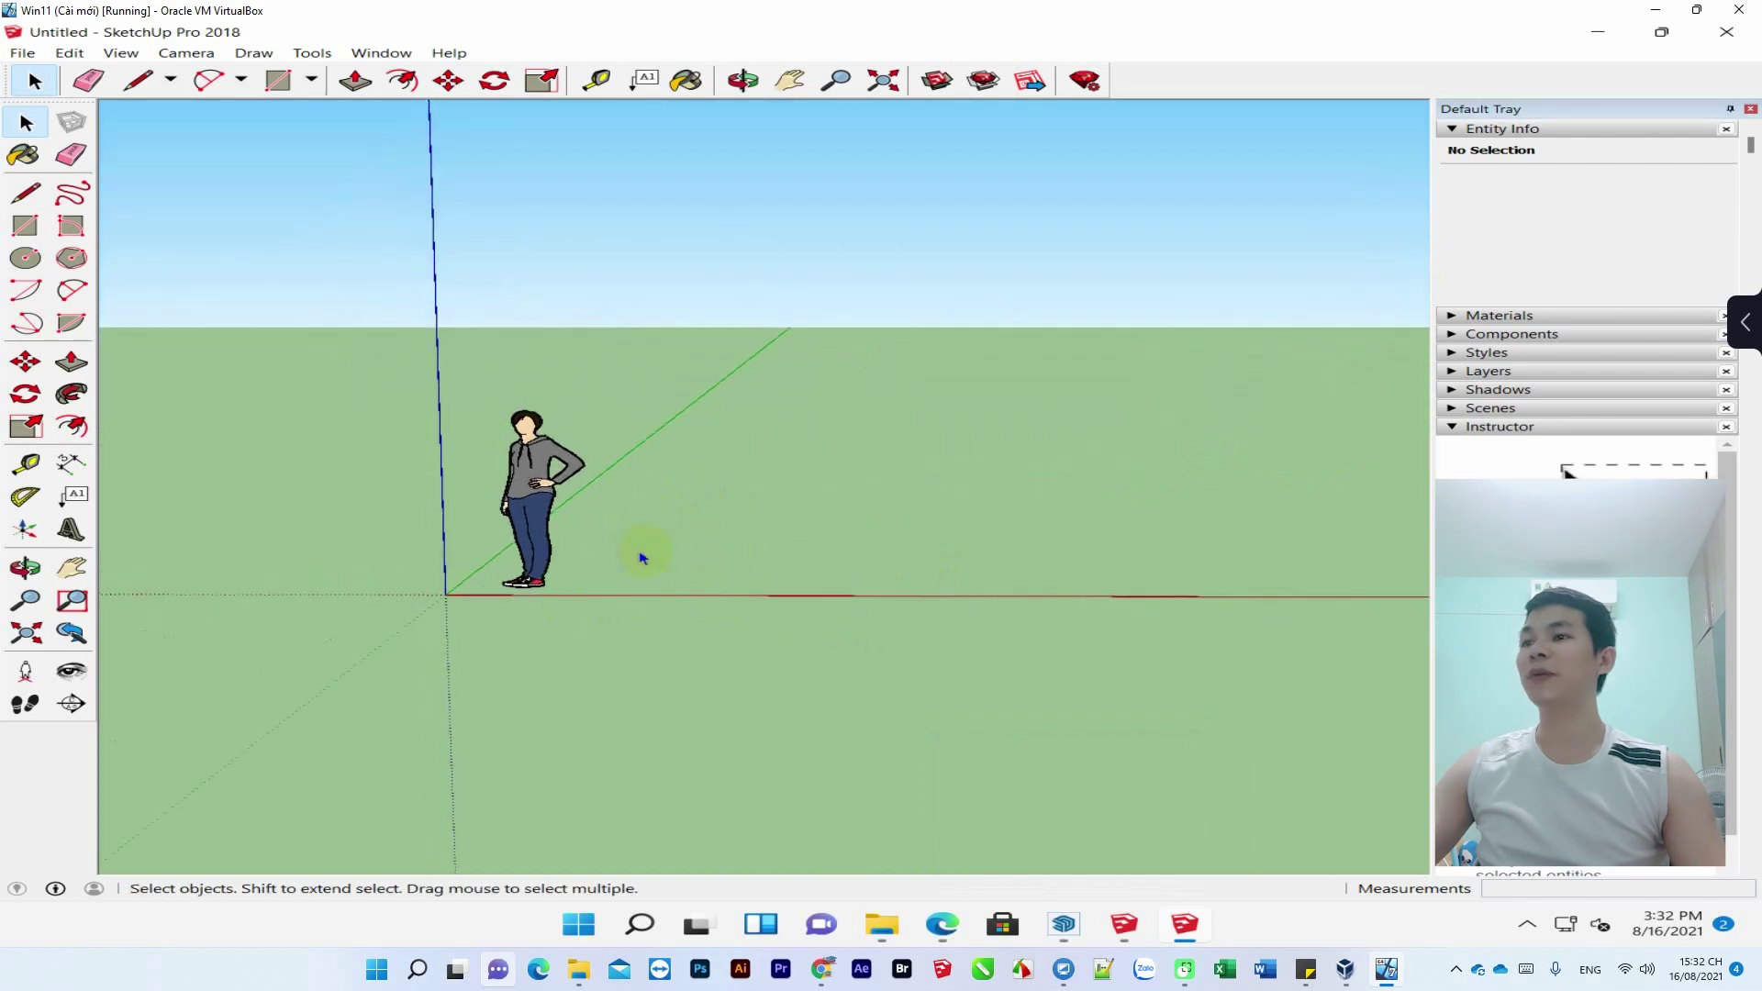
pyautogui.scroll(1, 727, 524)
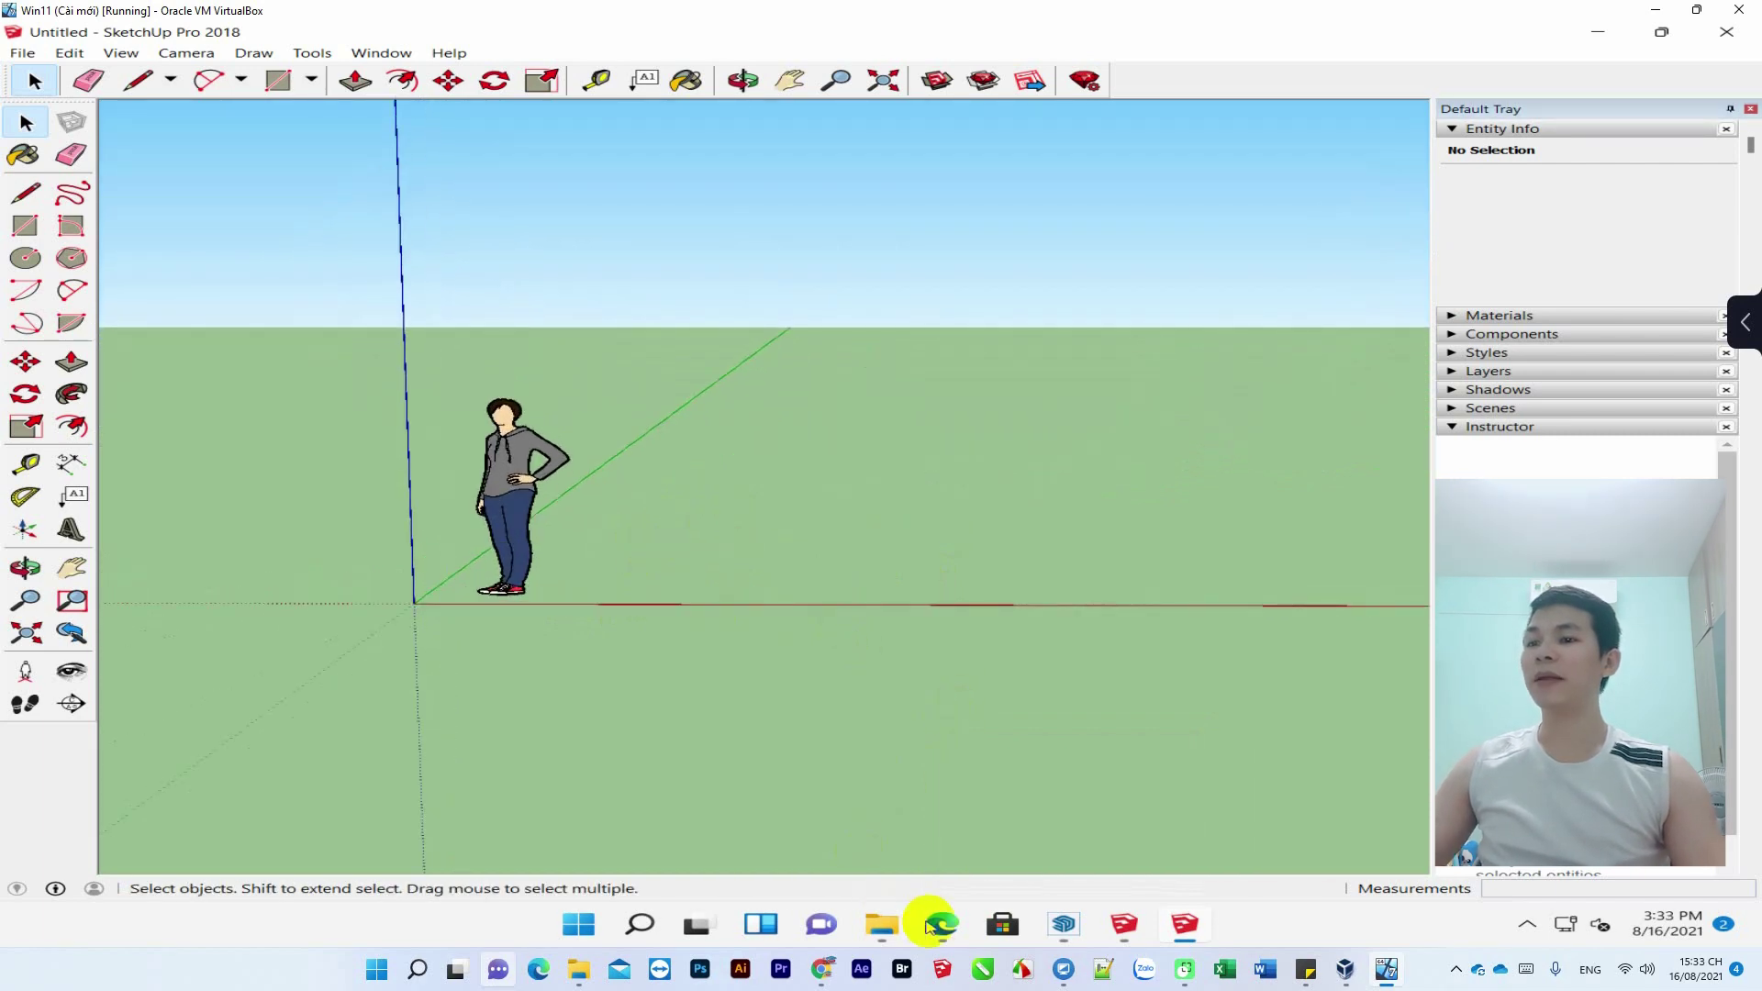
pyautogui.moveTo(942, 923)
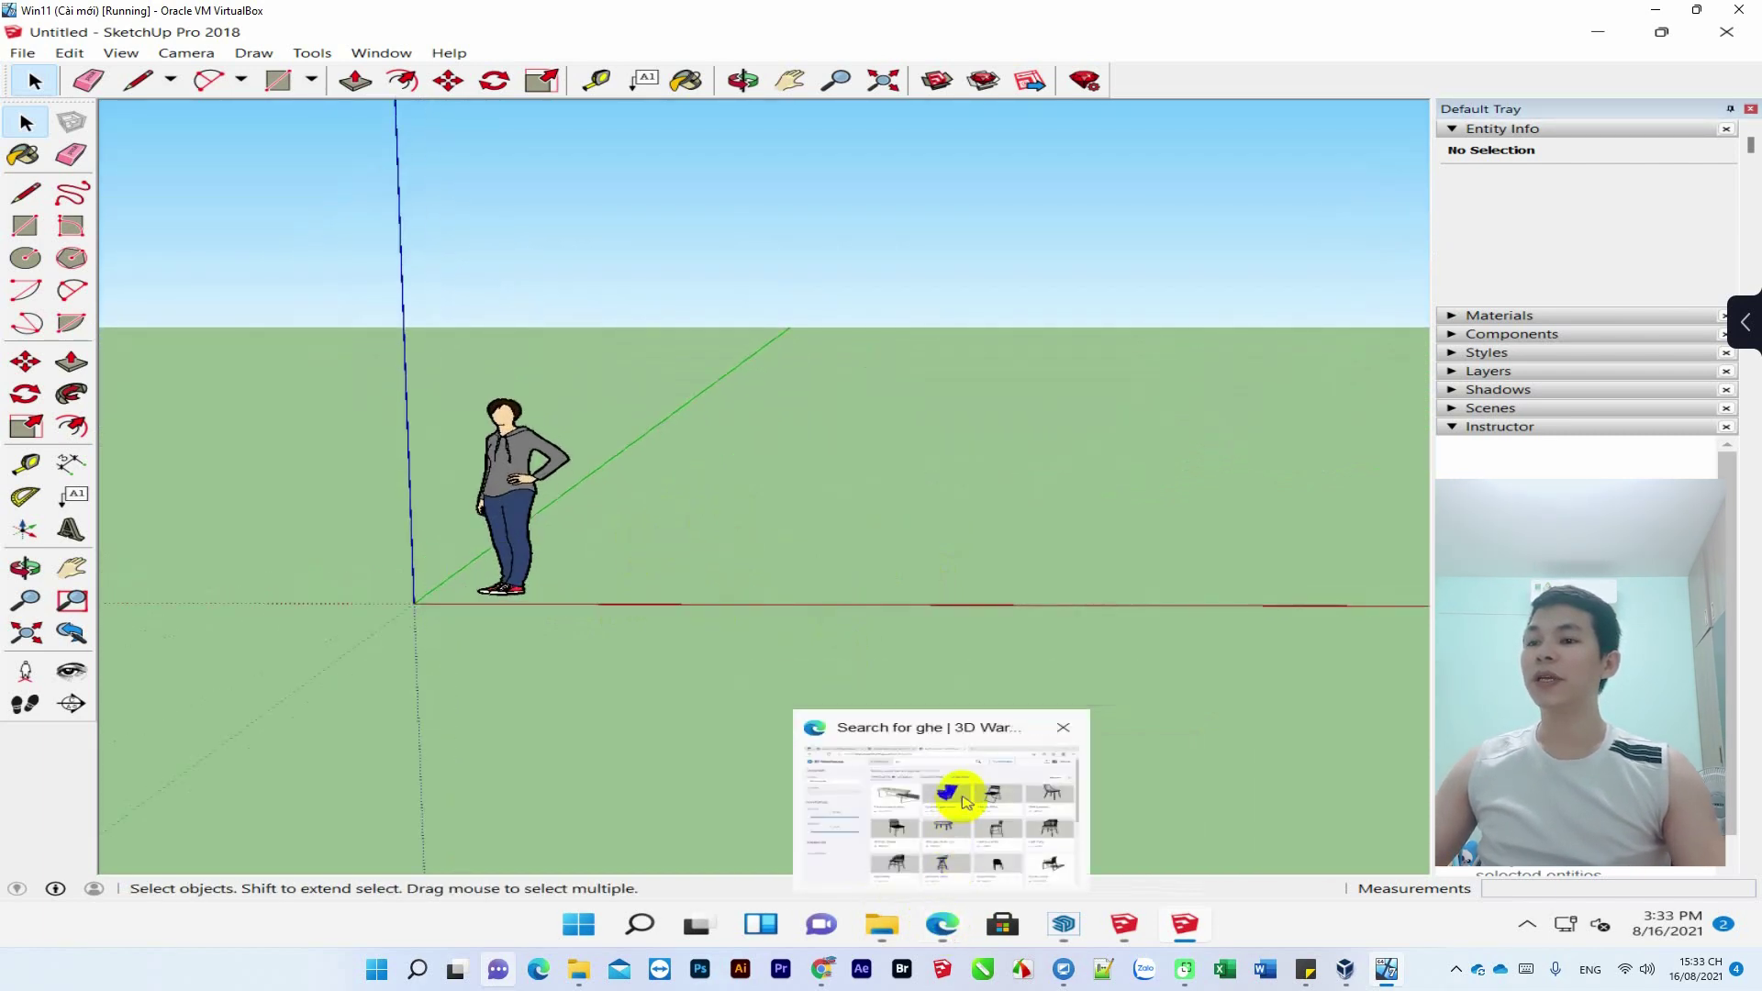
pyautogui.click(964, 803)
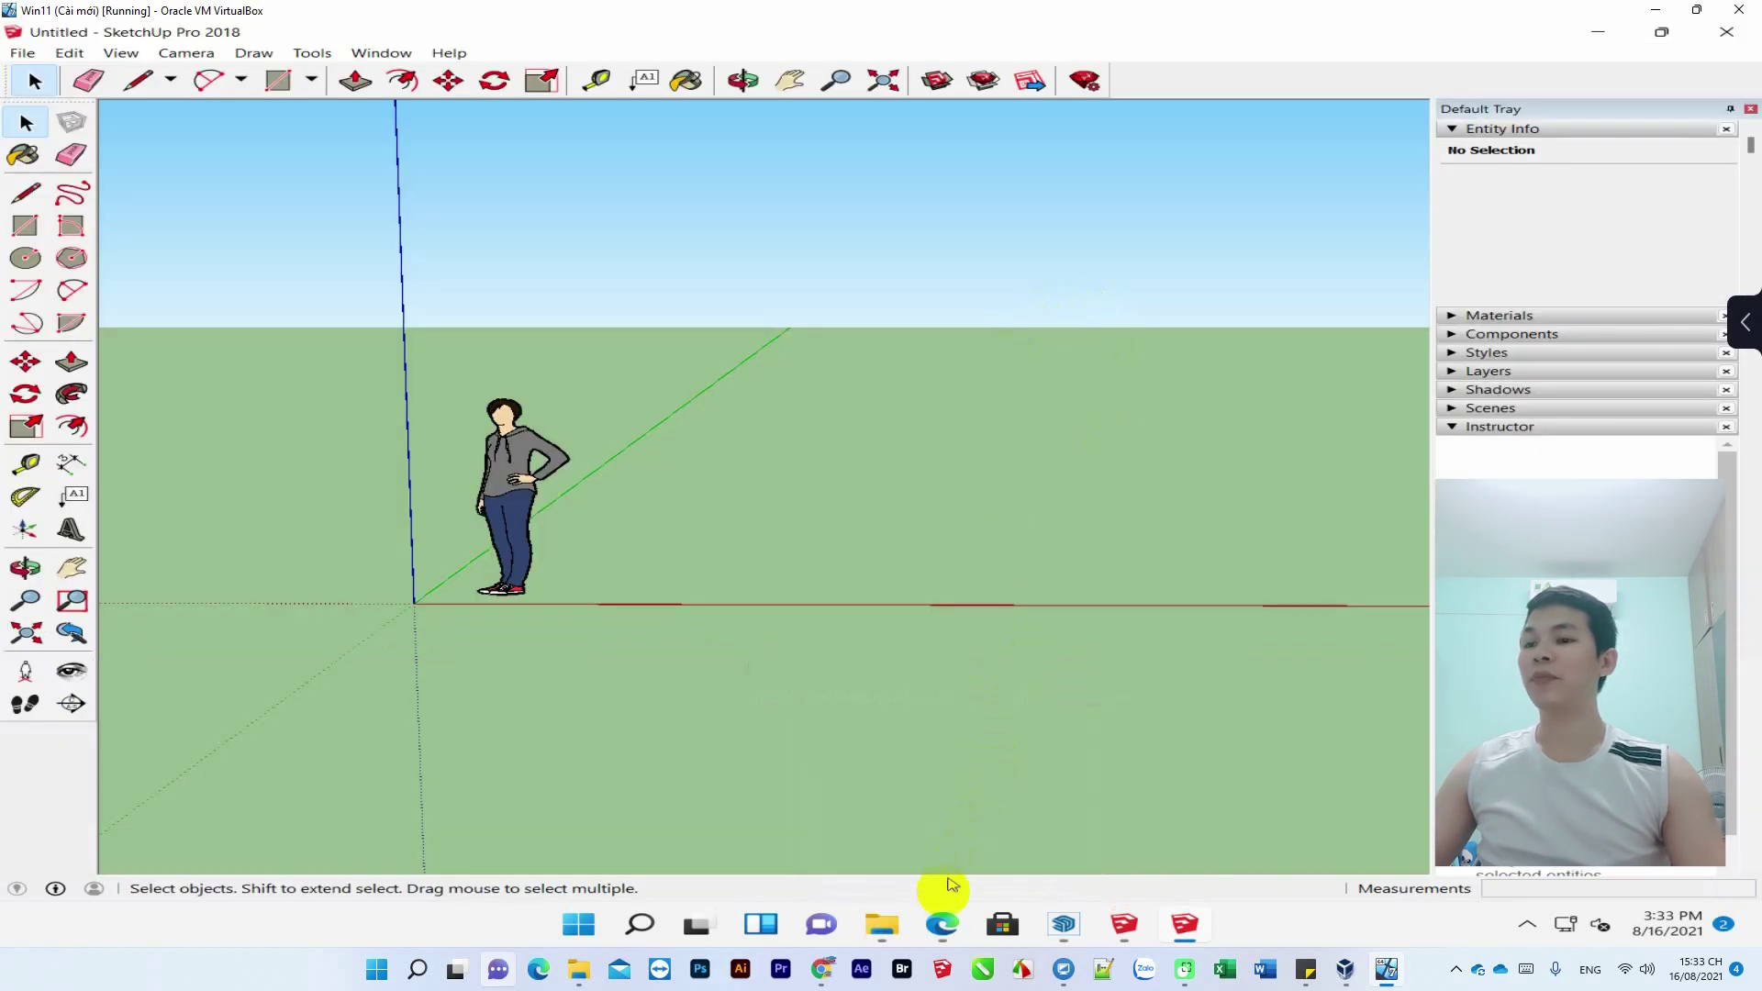
# - Download Ghế ăn IKEA as a SketchUp 2020 Model, minimize Edge, and reopen SketchUp 2018
pyautogui.click(937, 929)
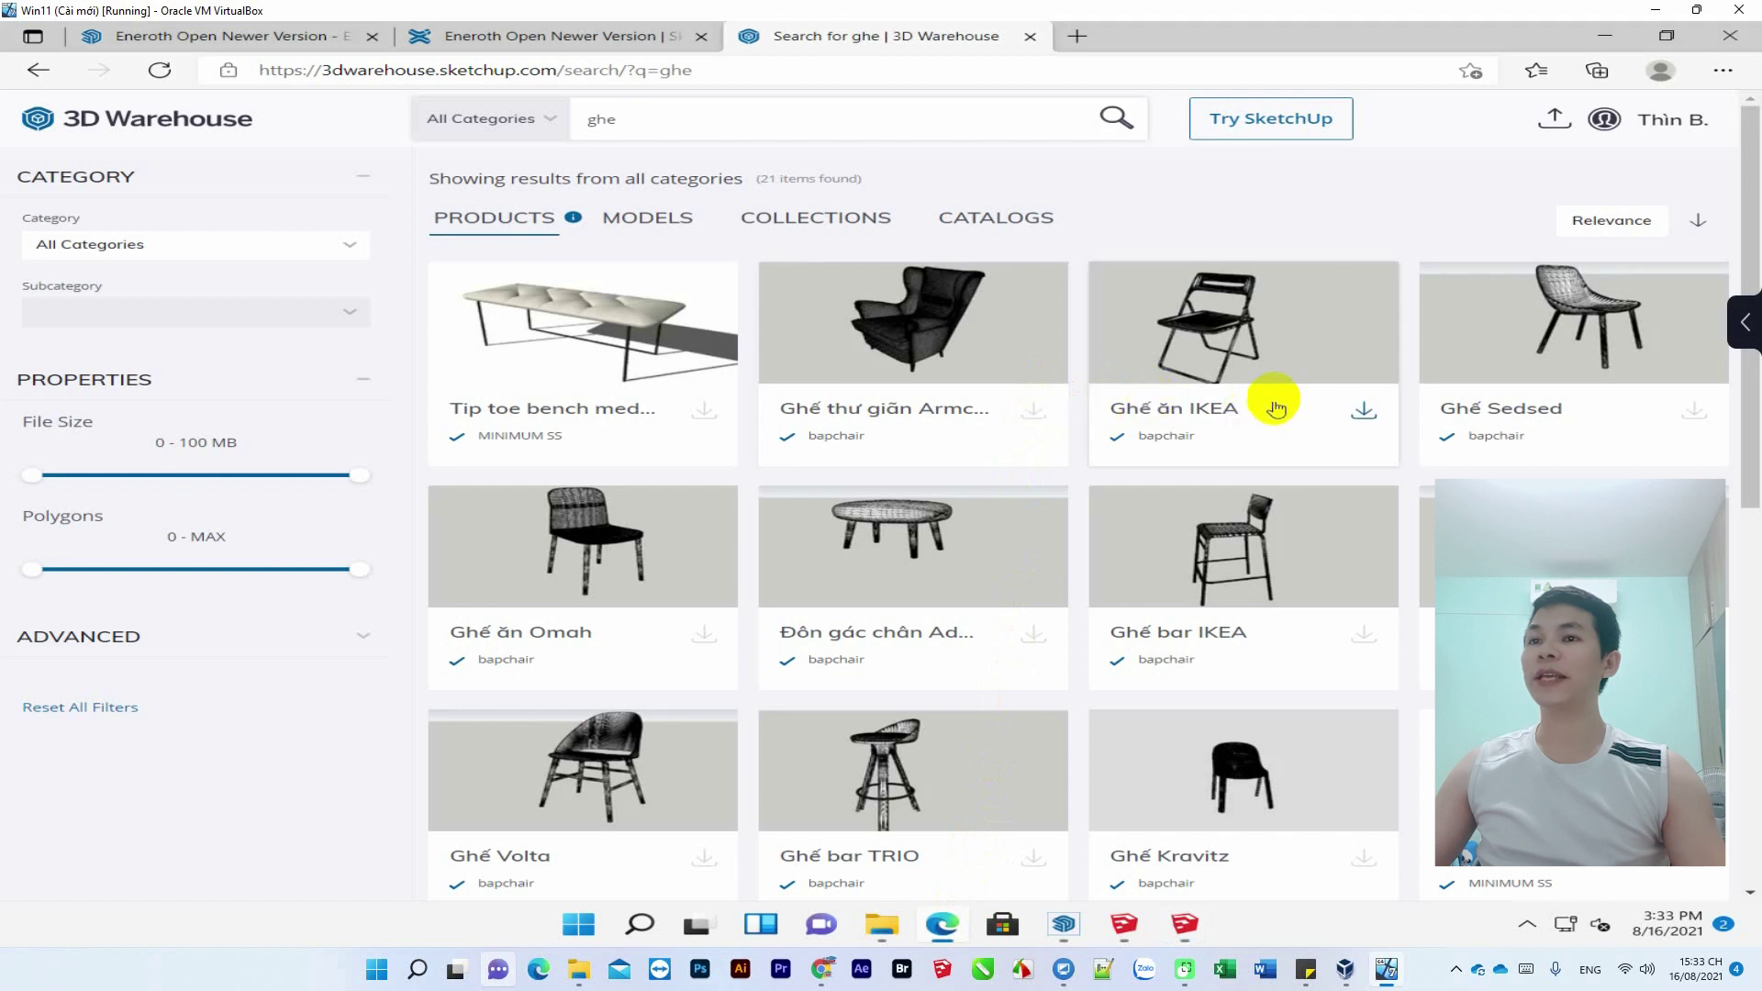
pyautogui.click(1358, 414)
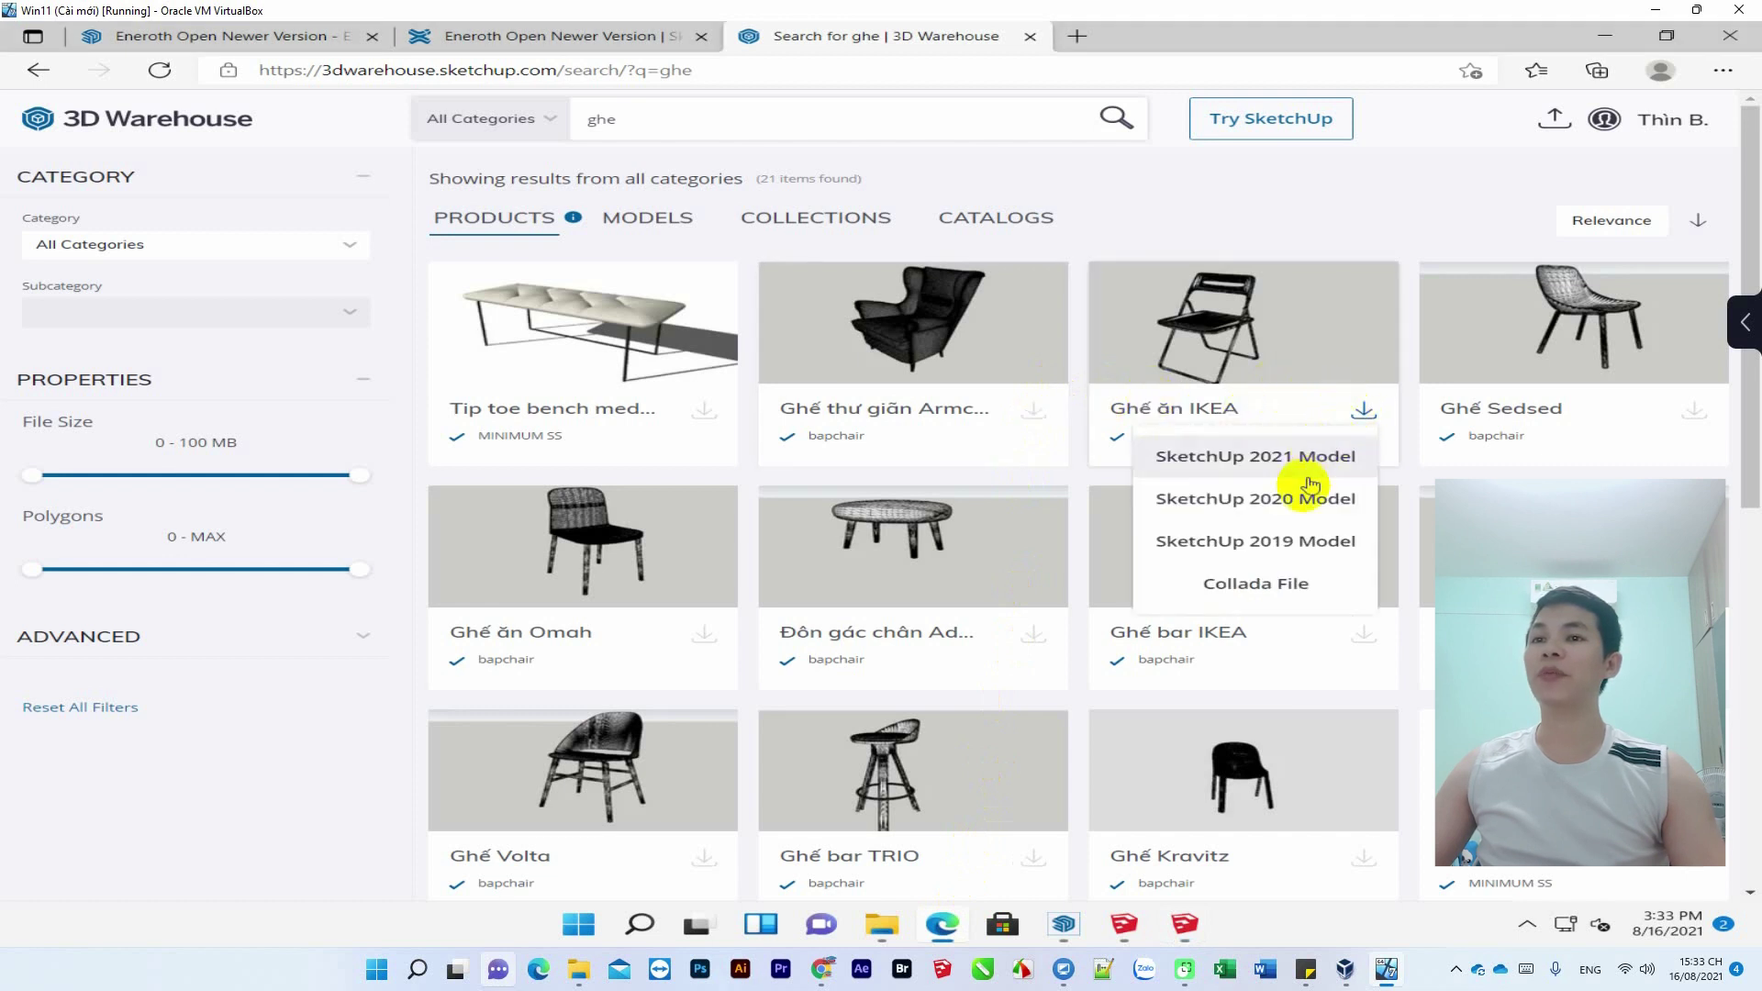
pyautogui.click(1297, 502)
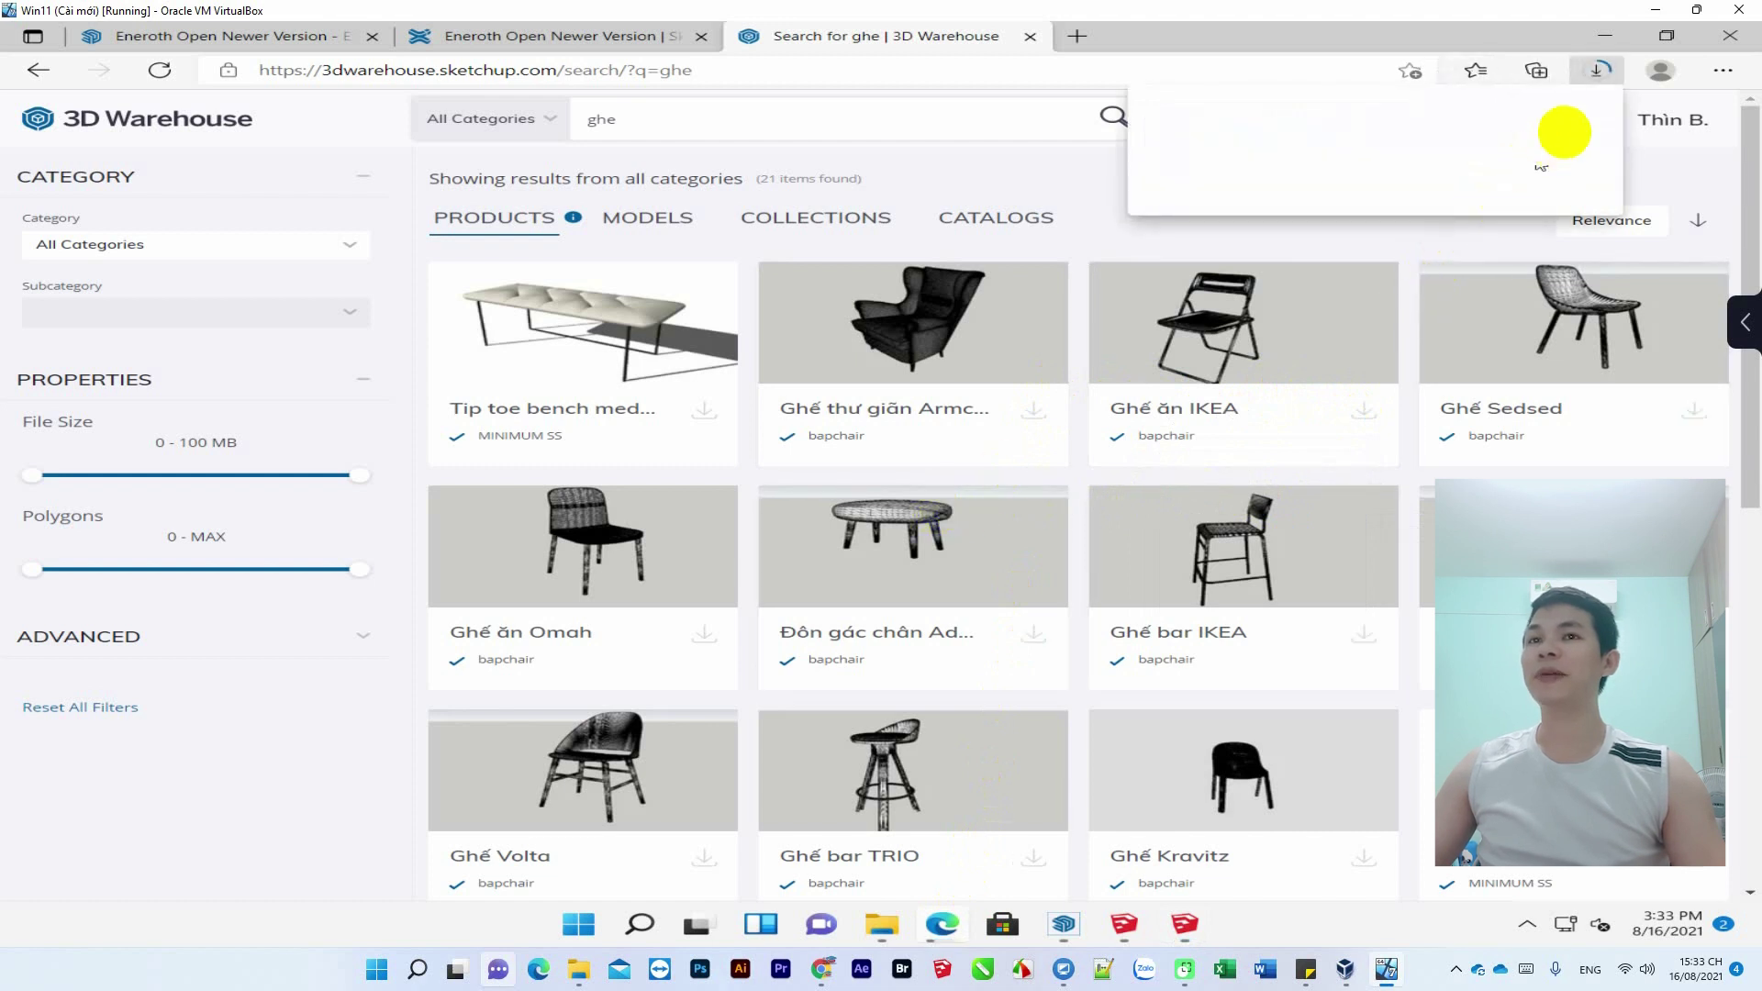
pyautogui.click(1600, 41)
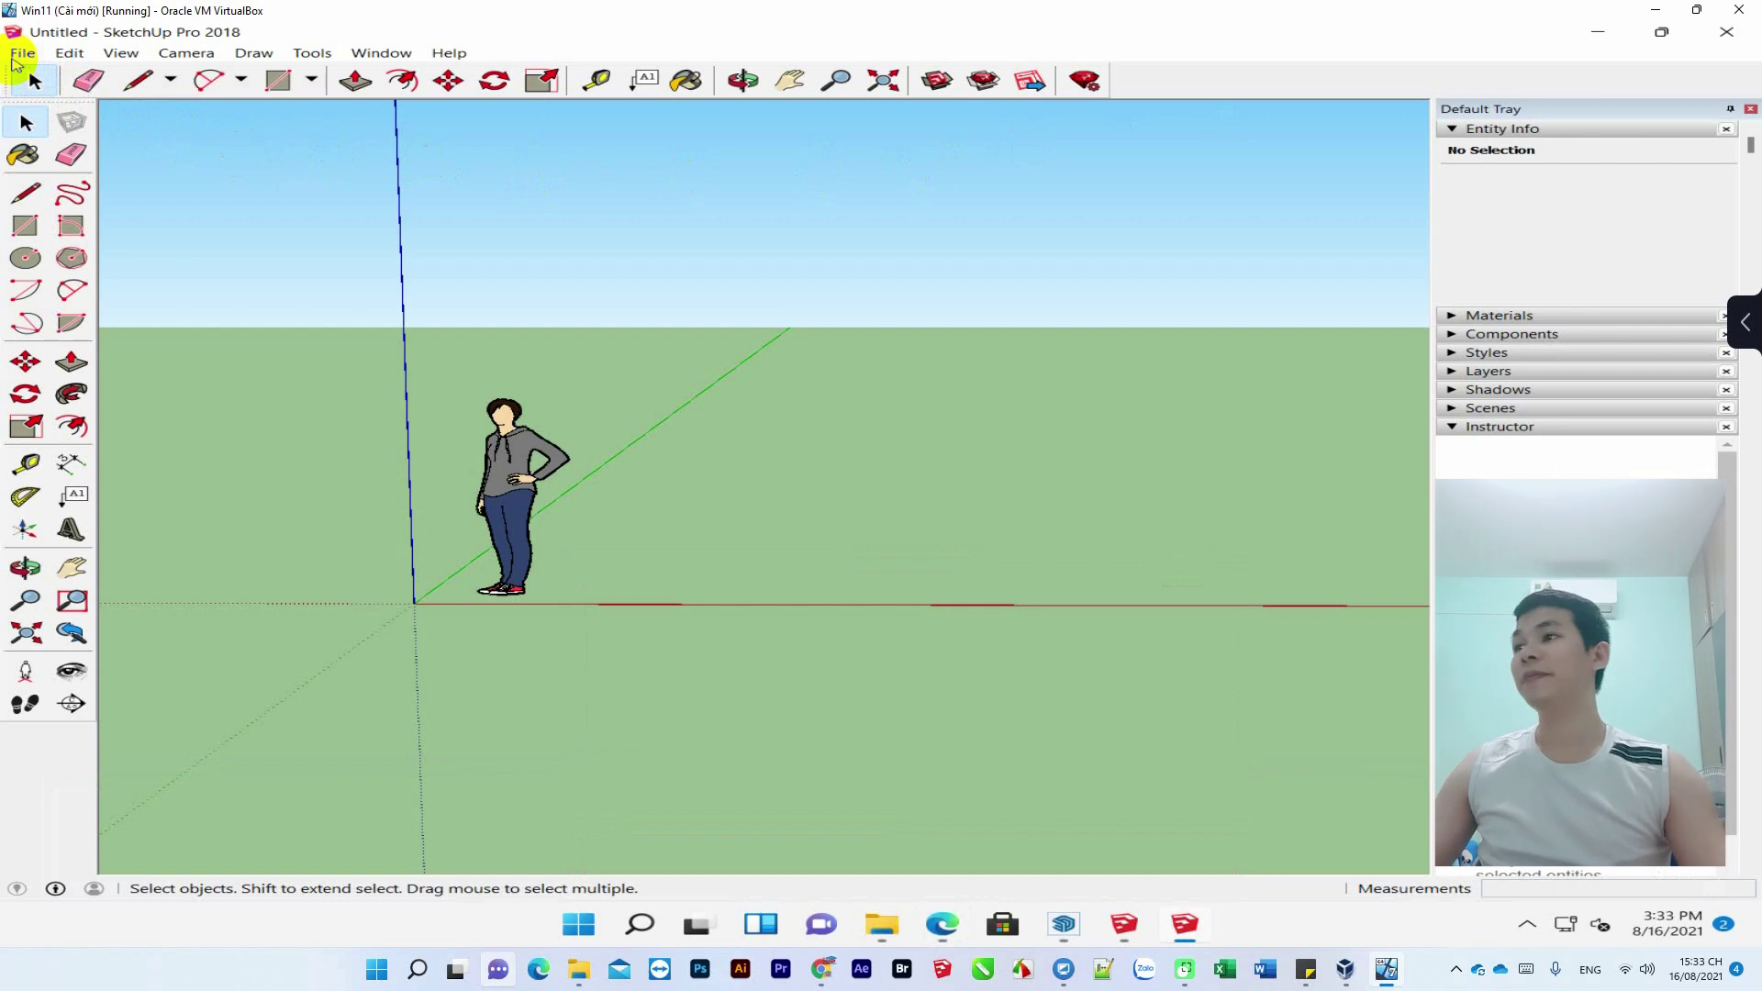
pyautogui.click(943, 922)
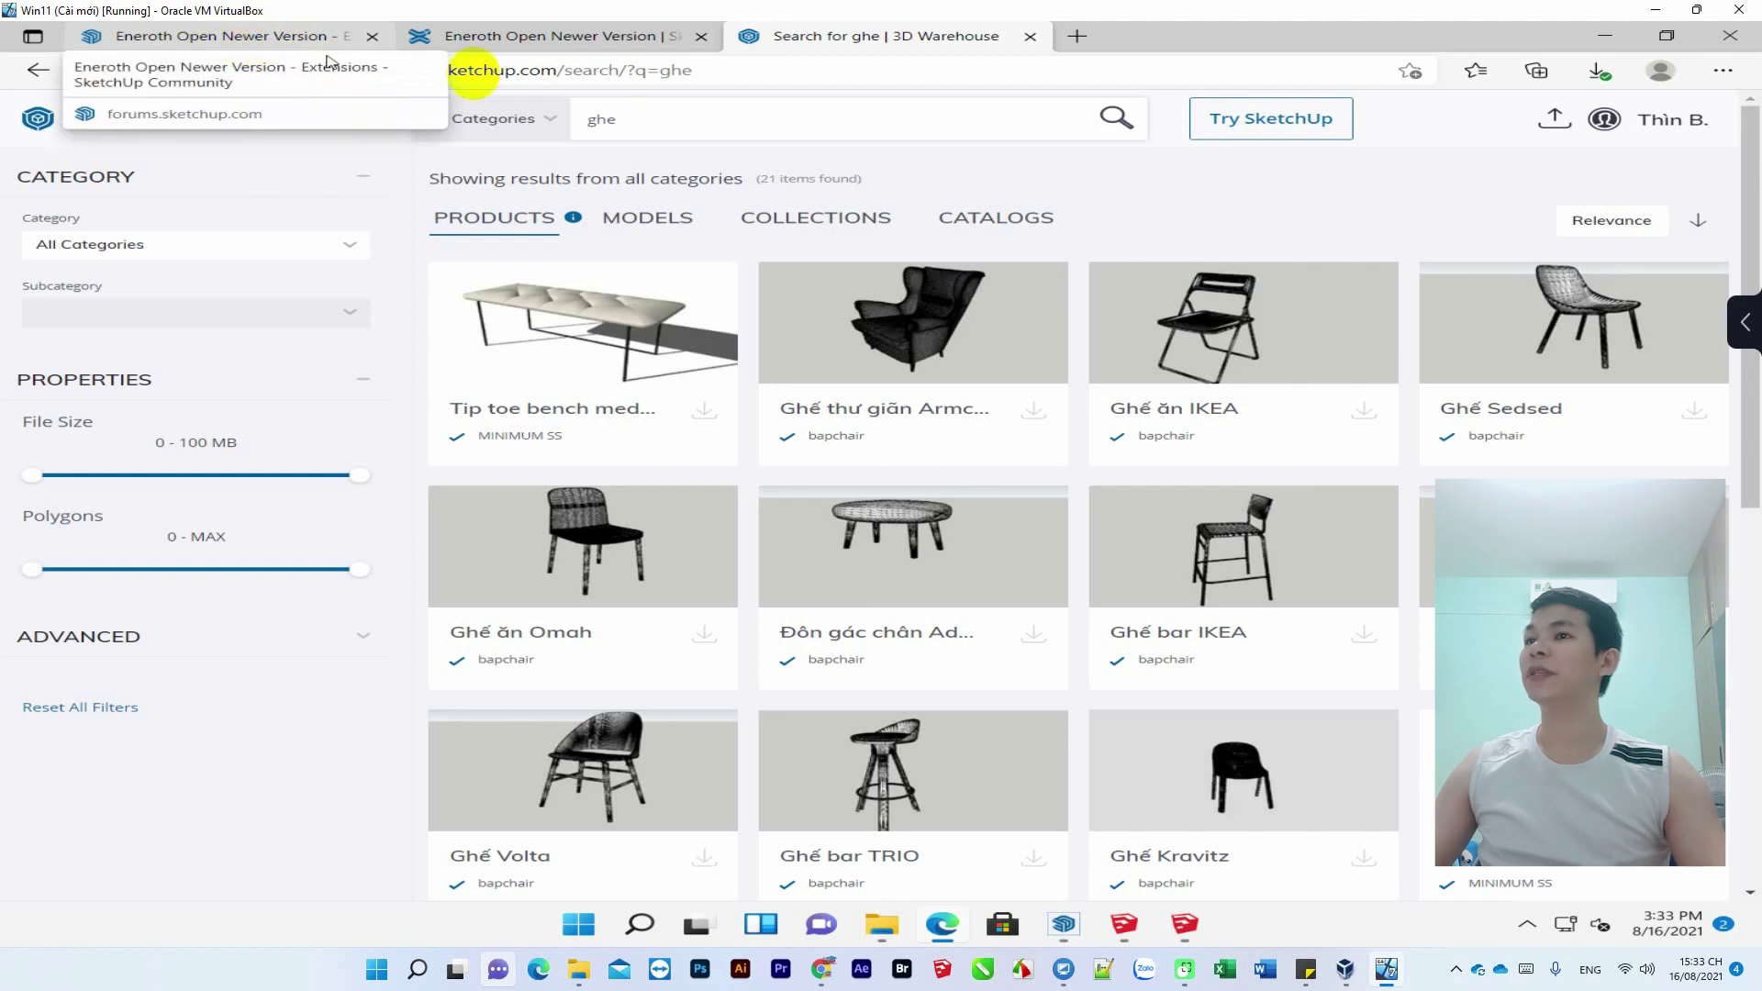
pyautogui.click(1185, 924)
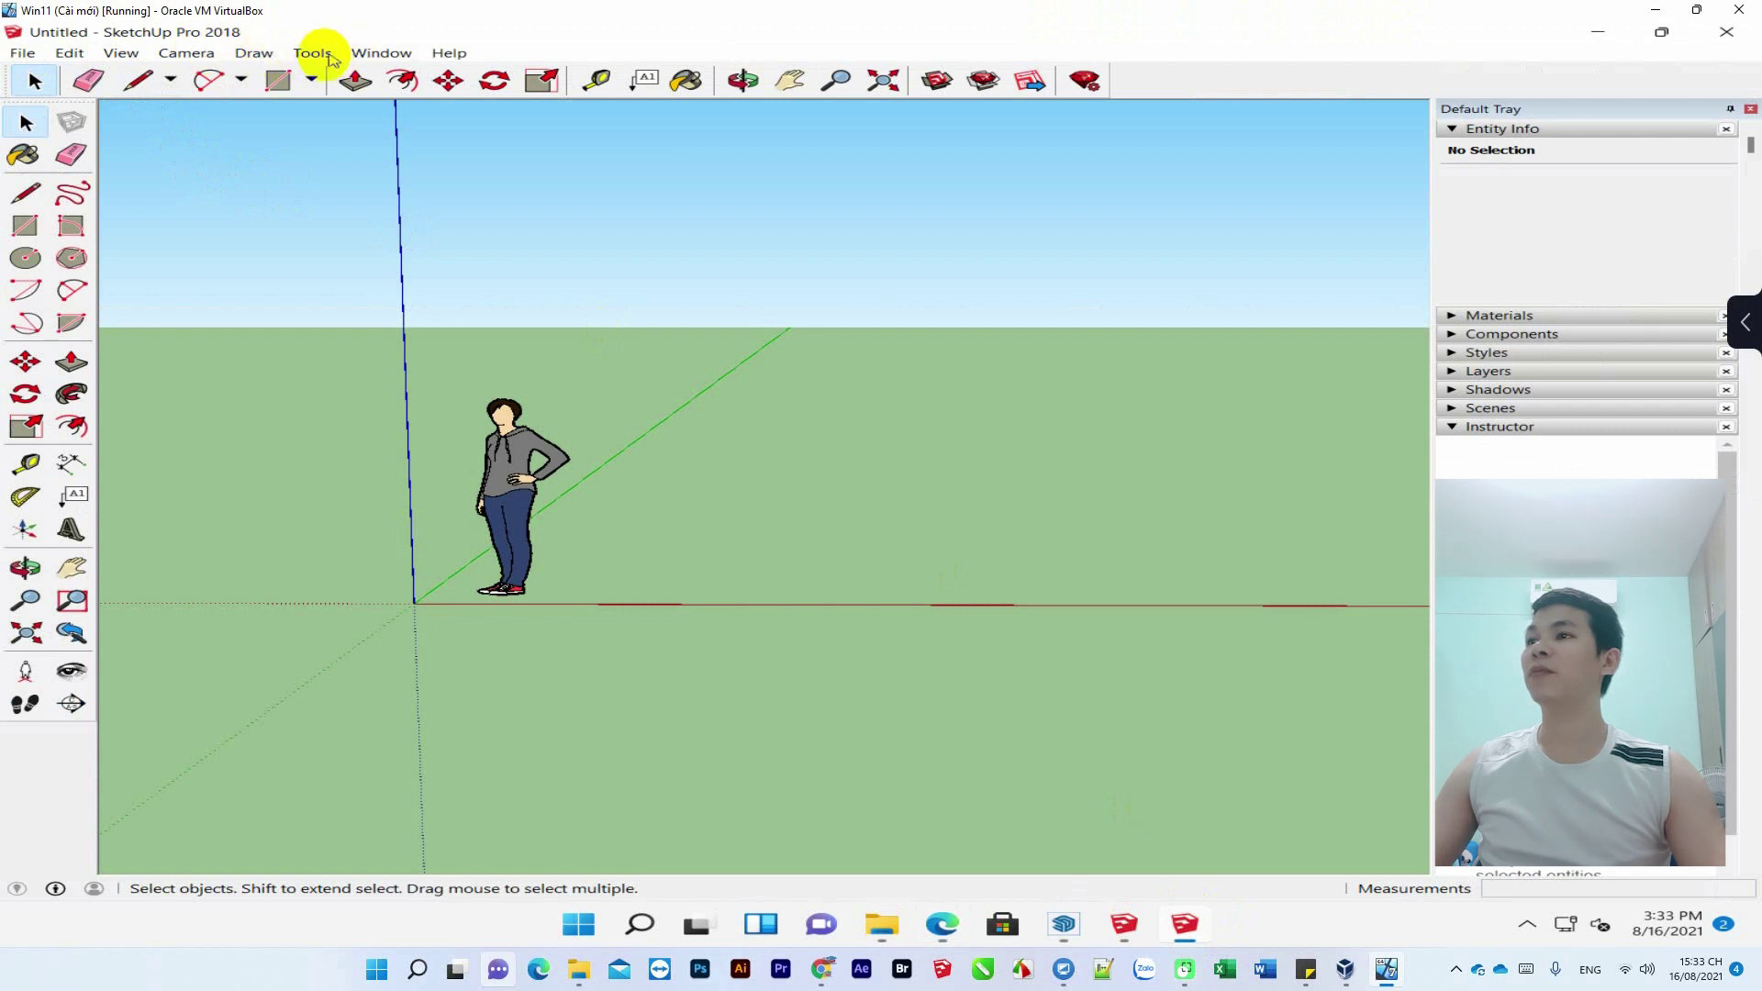
# - Open Window > Extension Manager in SketchUp 2018
pyautogui.click(372, 53)
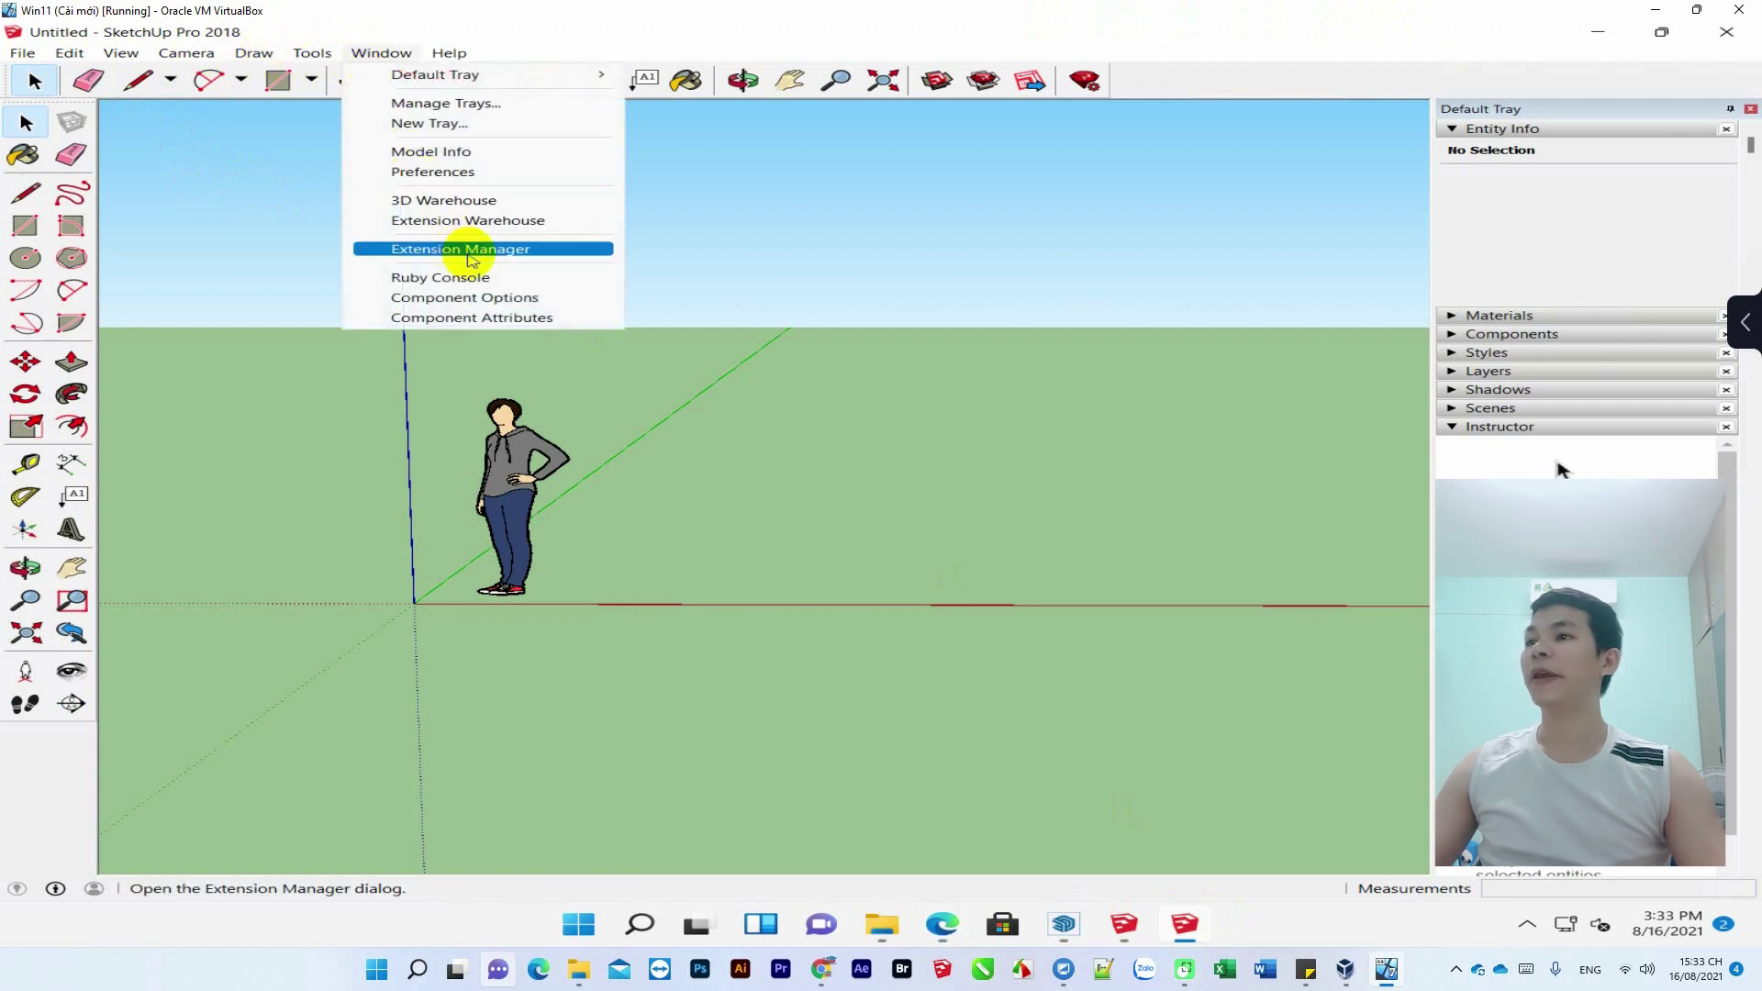
pyautogui.click(495, 250)
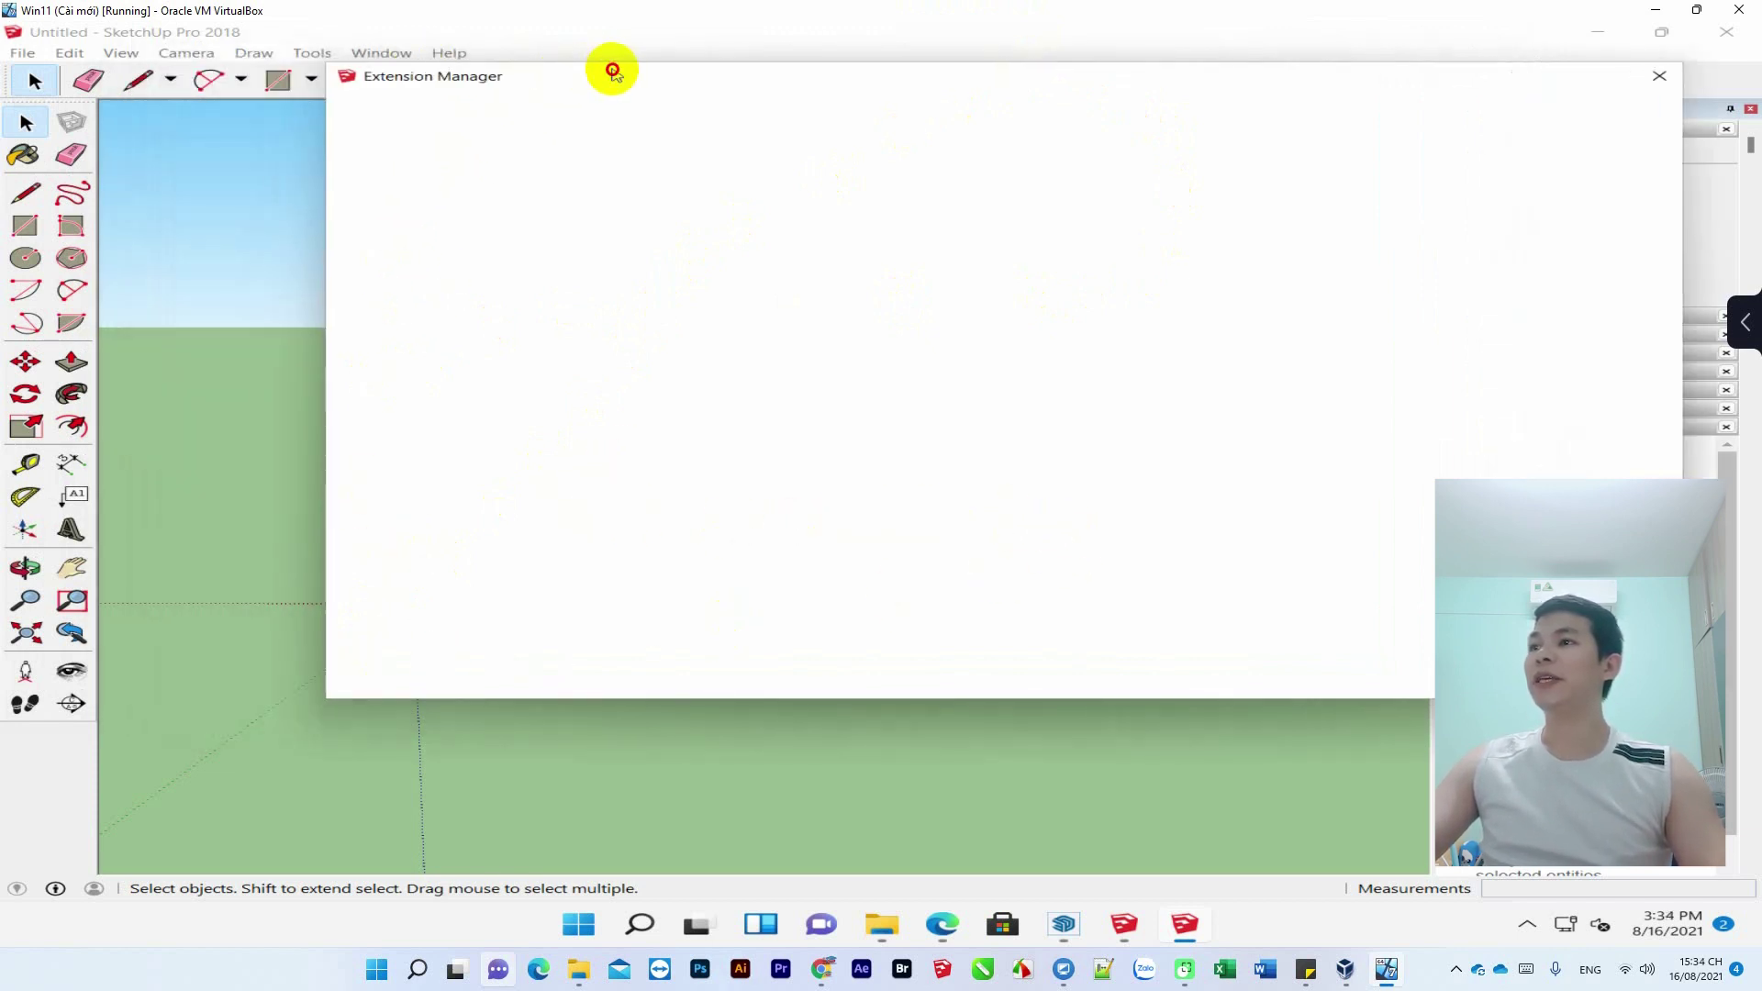
# - Install the Eneroth Open Newer Version extension from ene_open_newer_version_v1.0.6 in Downloads
pyautogui.moveTo(417, 63); pyautogui.dragTo(428, 122)
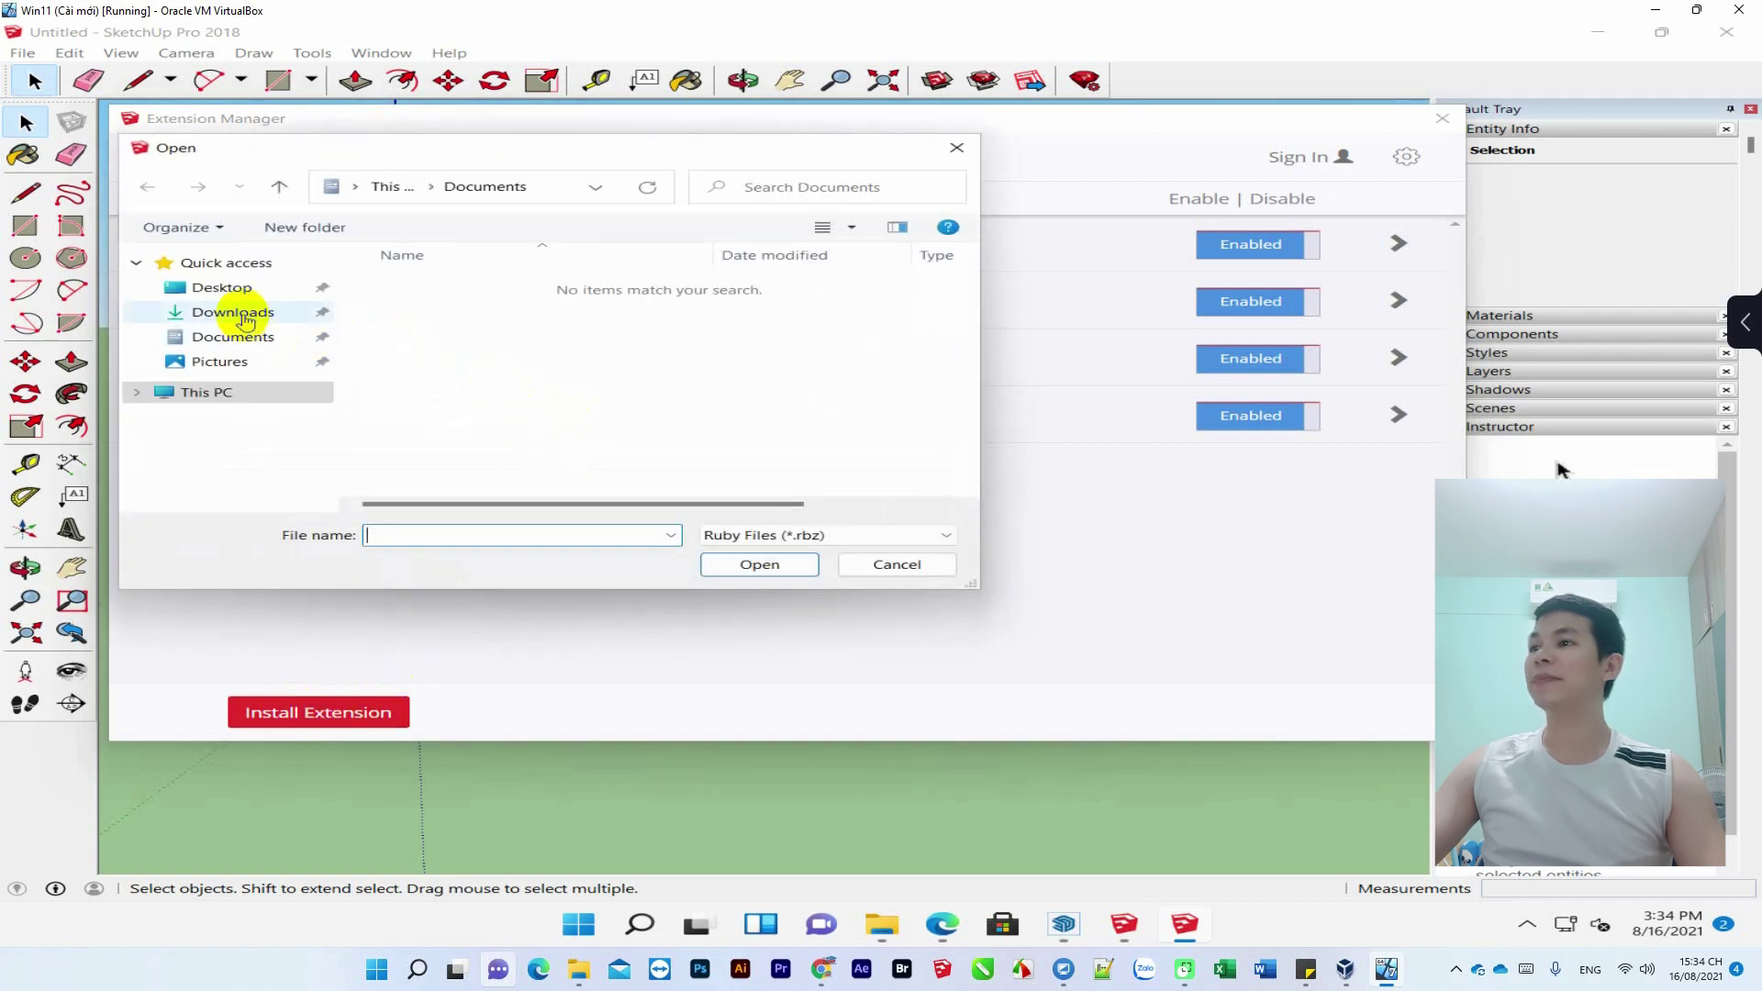
pyautogui.click(245, 318)
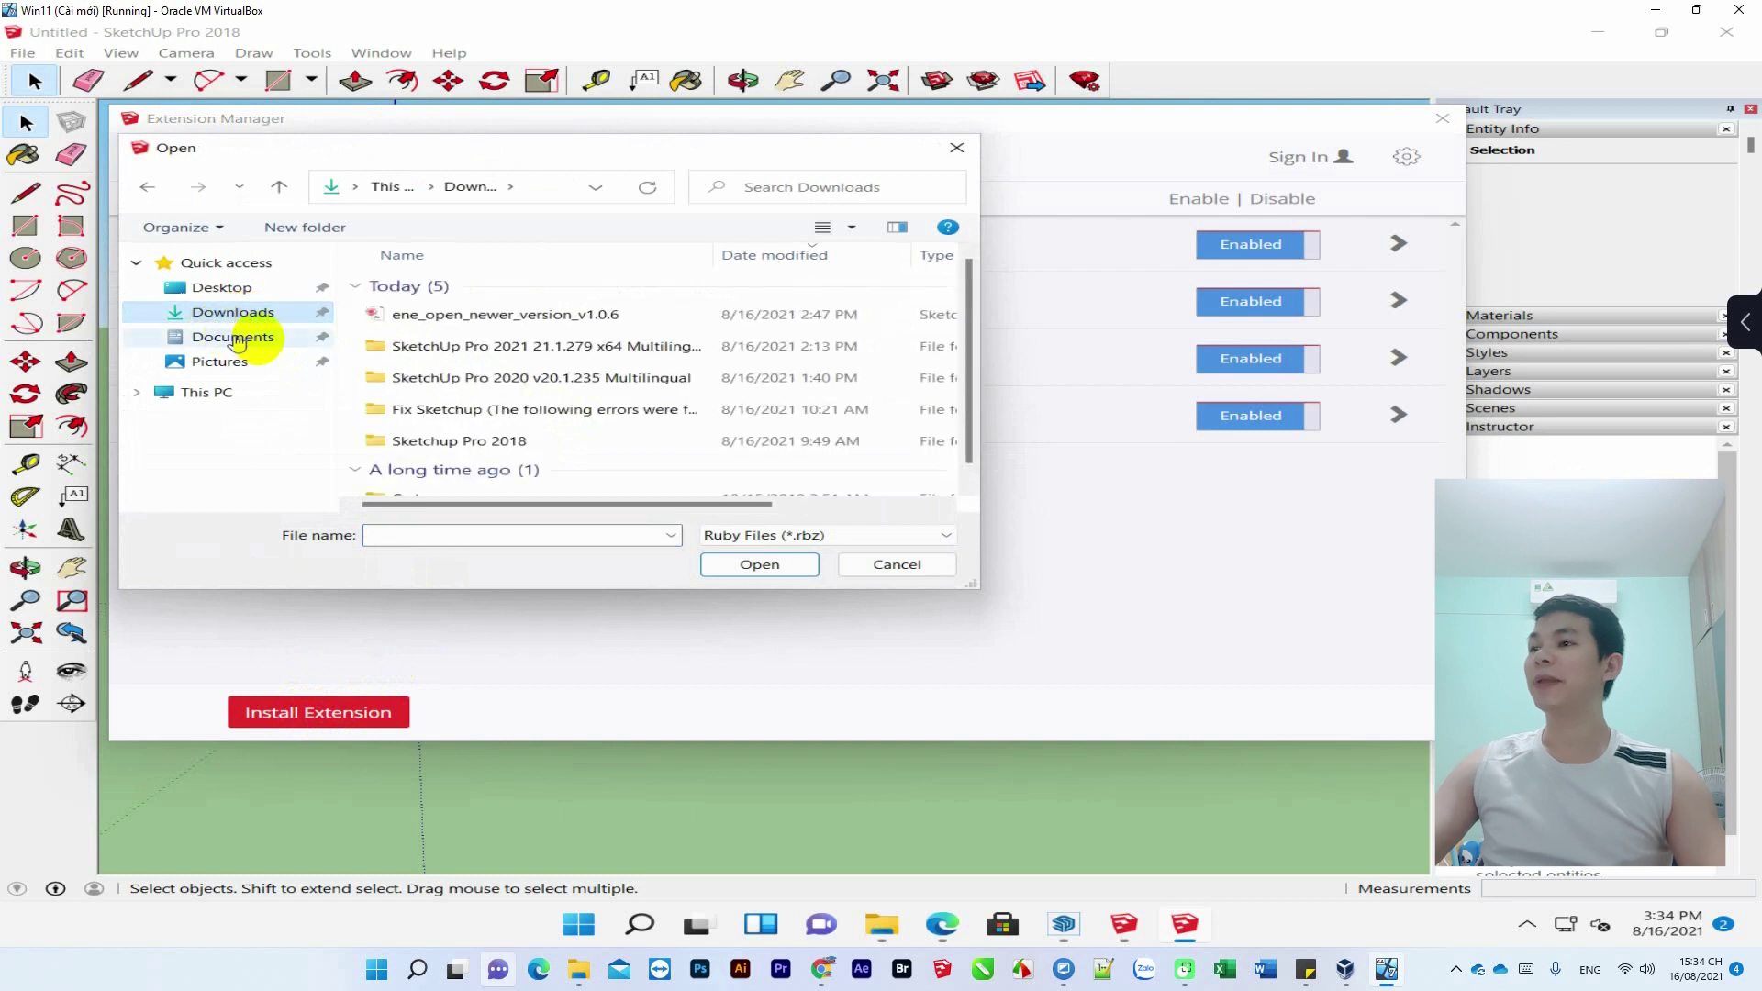
pyautogui.click(540, 319)
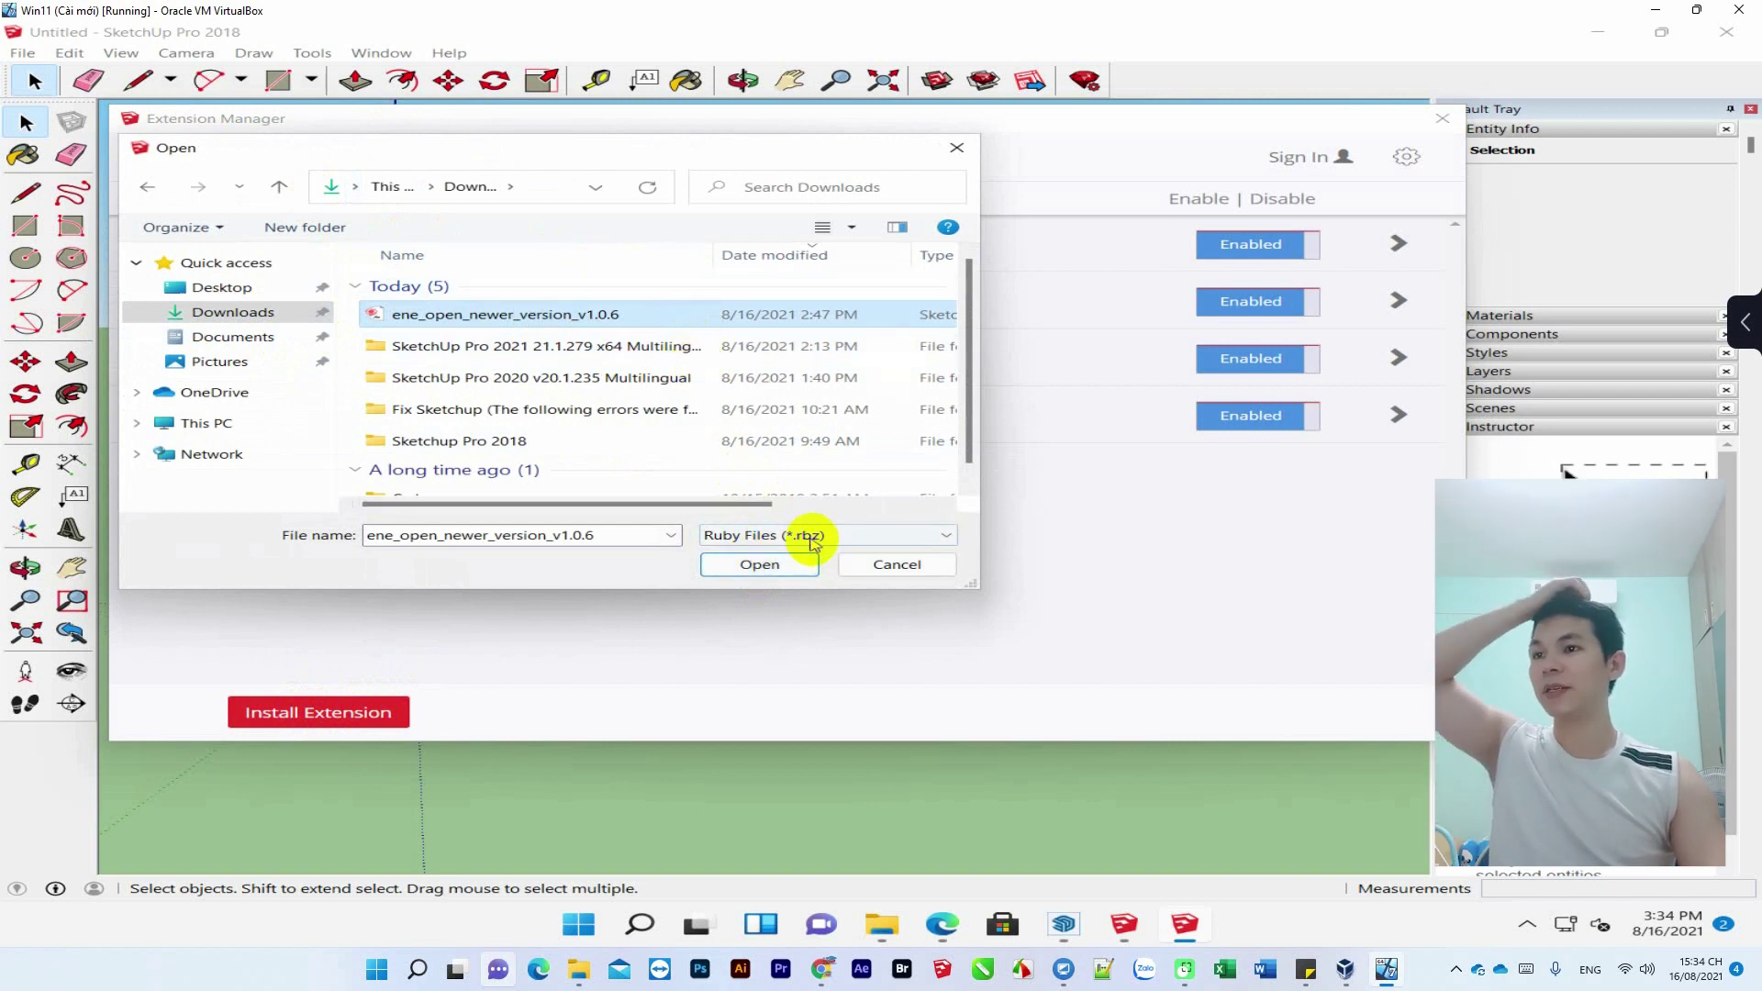
pyautogui.click(769, 565)
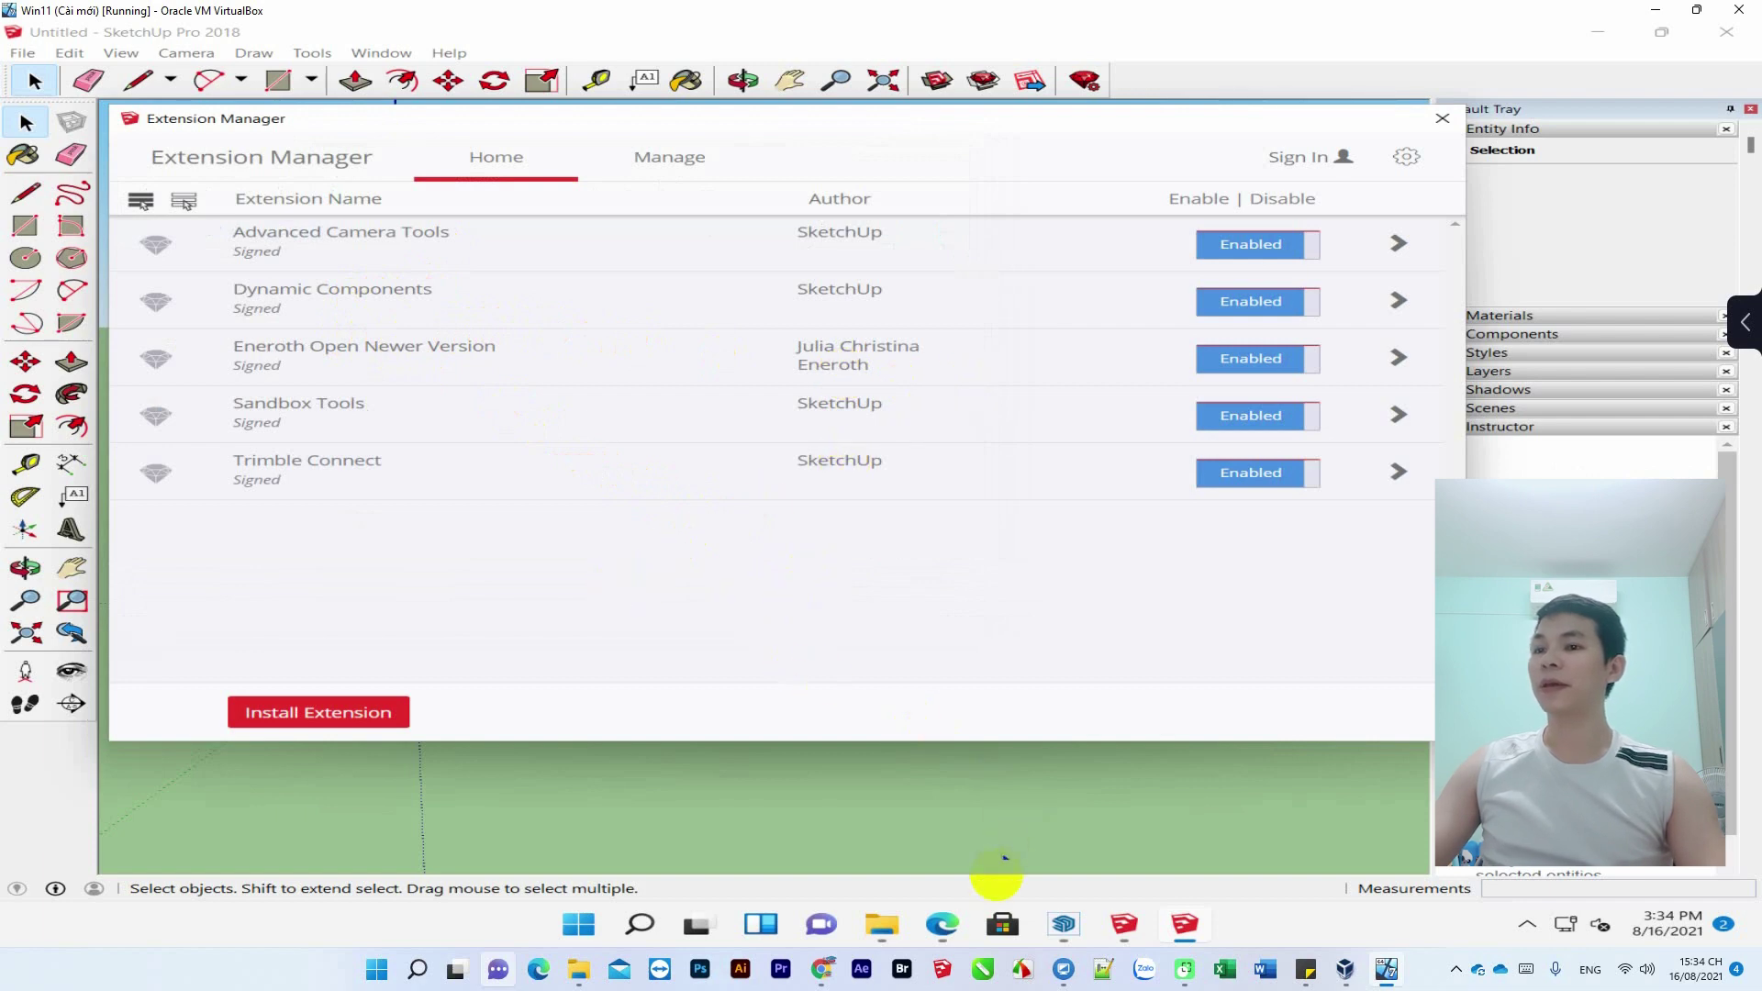
pyautogui.click(941, 928)
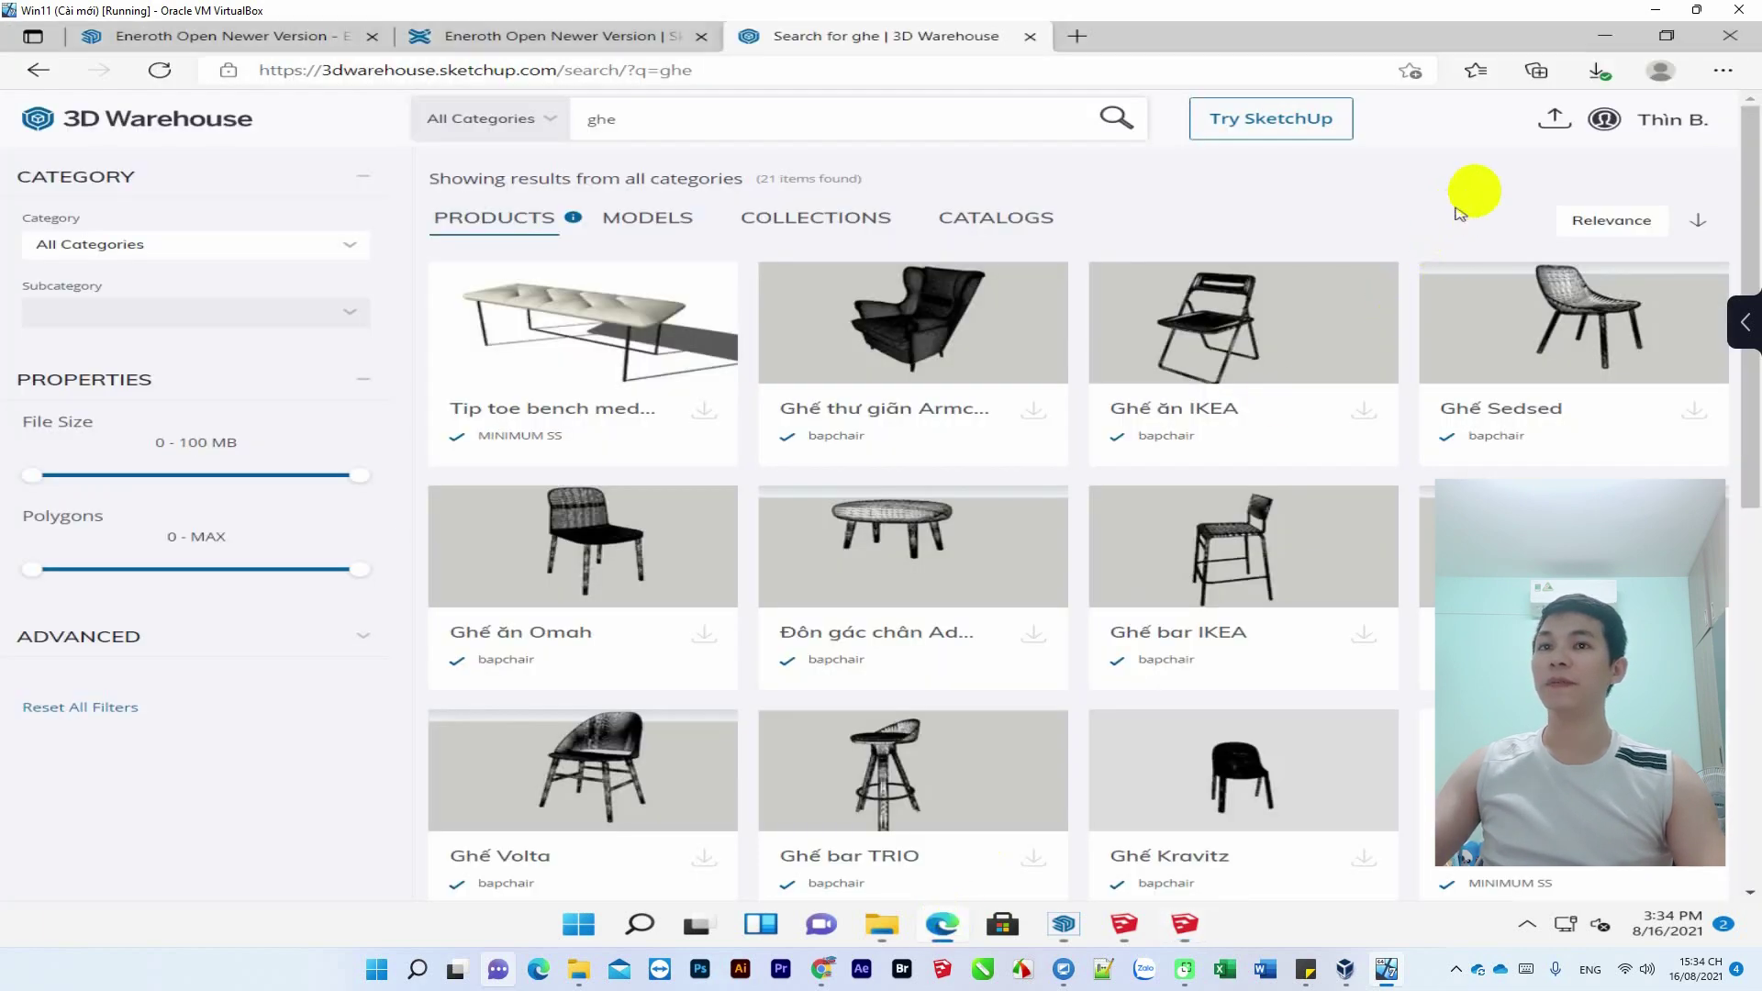
pyautogui.click(1606, 35)
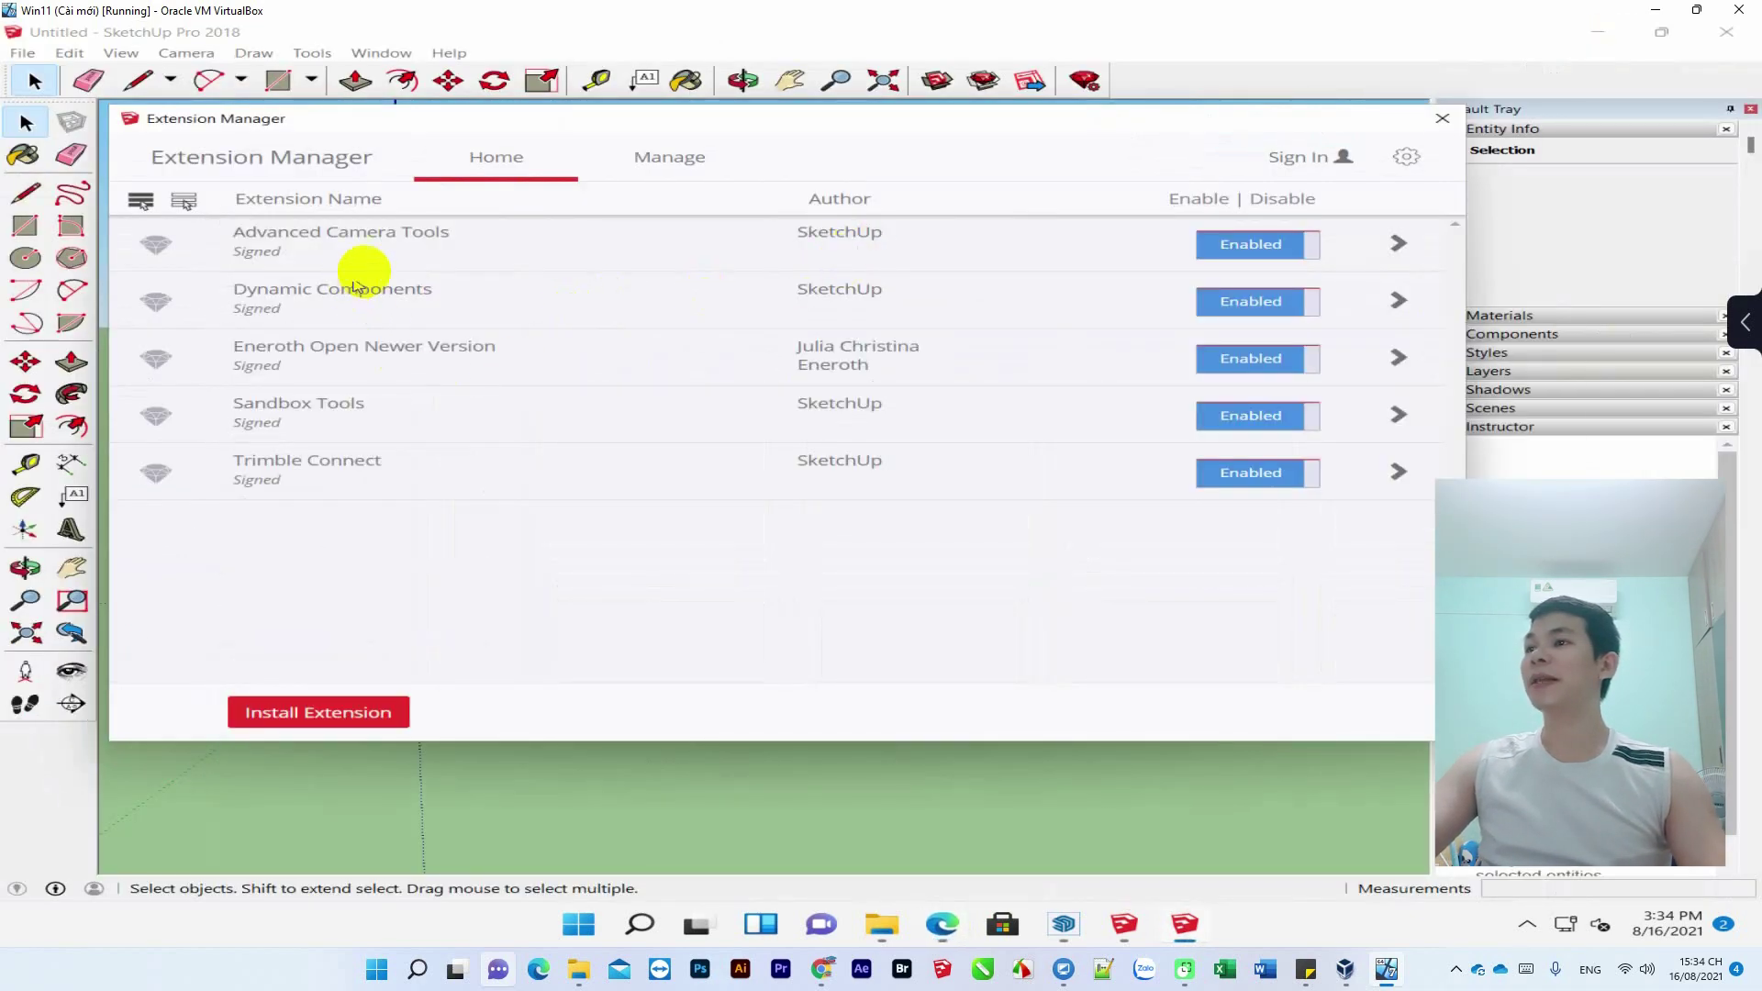
# - Load GHE+AN+GHE007 via File > Open Newer Version and select the version part of the suggested name
pyautogui.click(1443, 117)
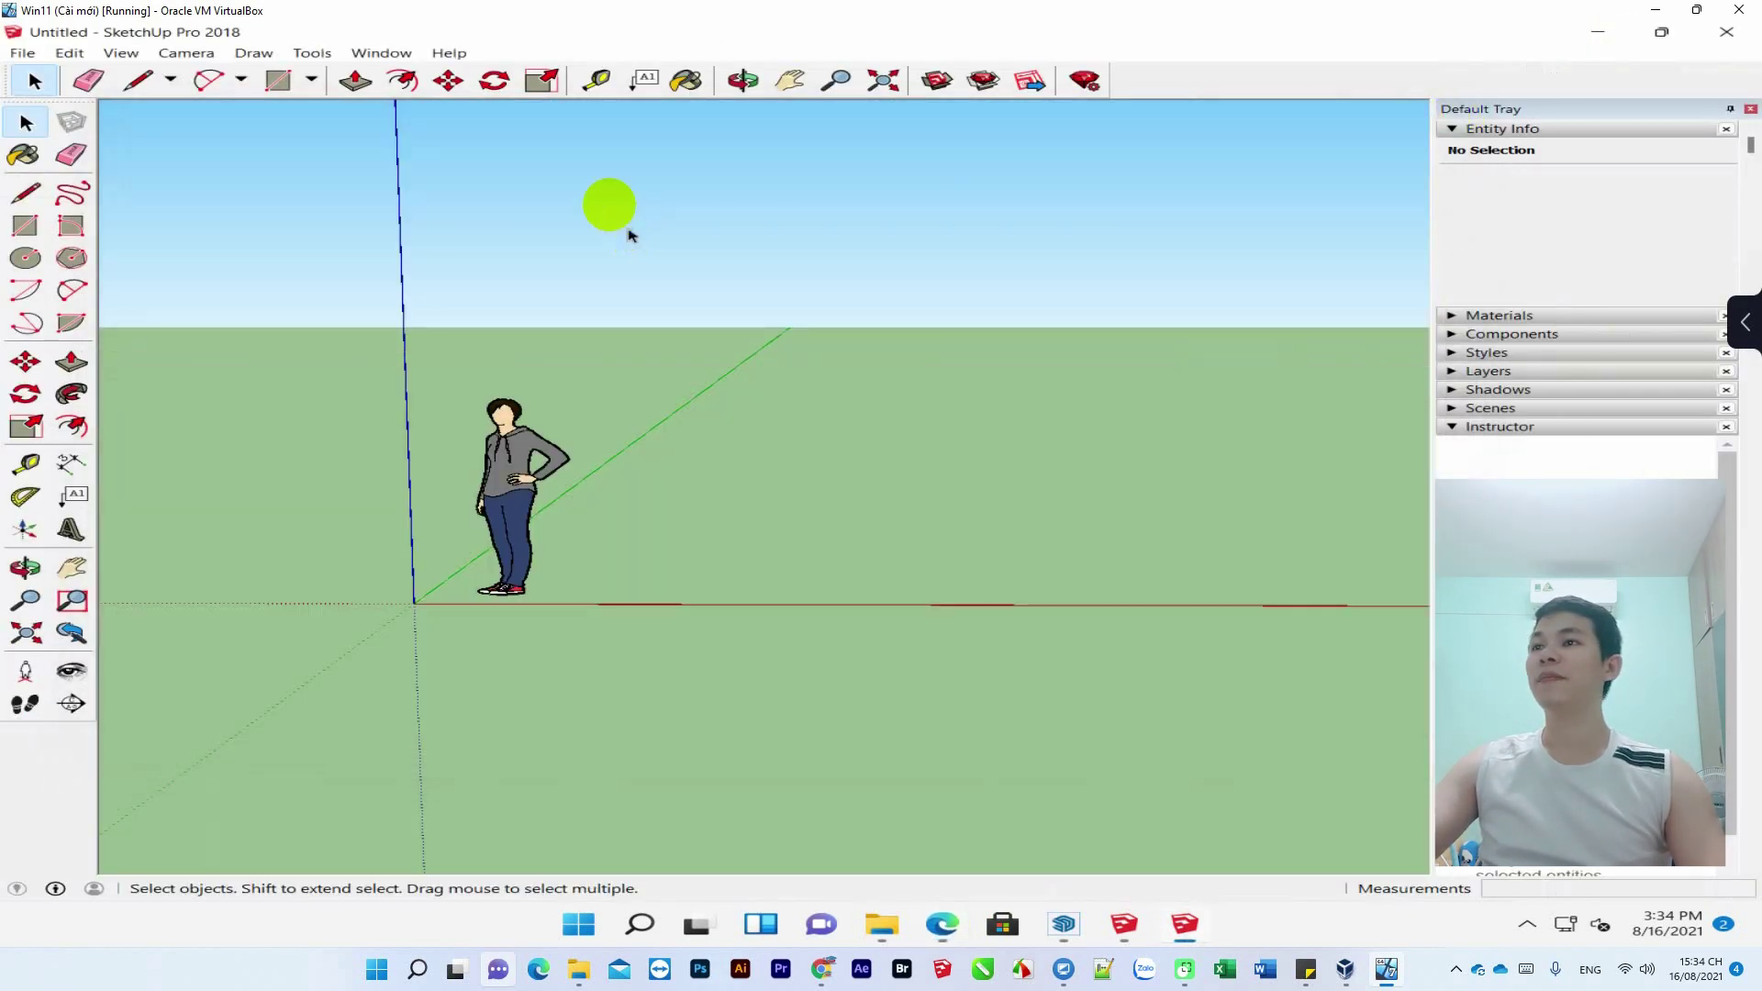
pyautogui.click(23, 53)
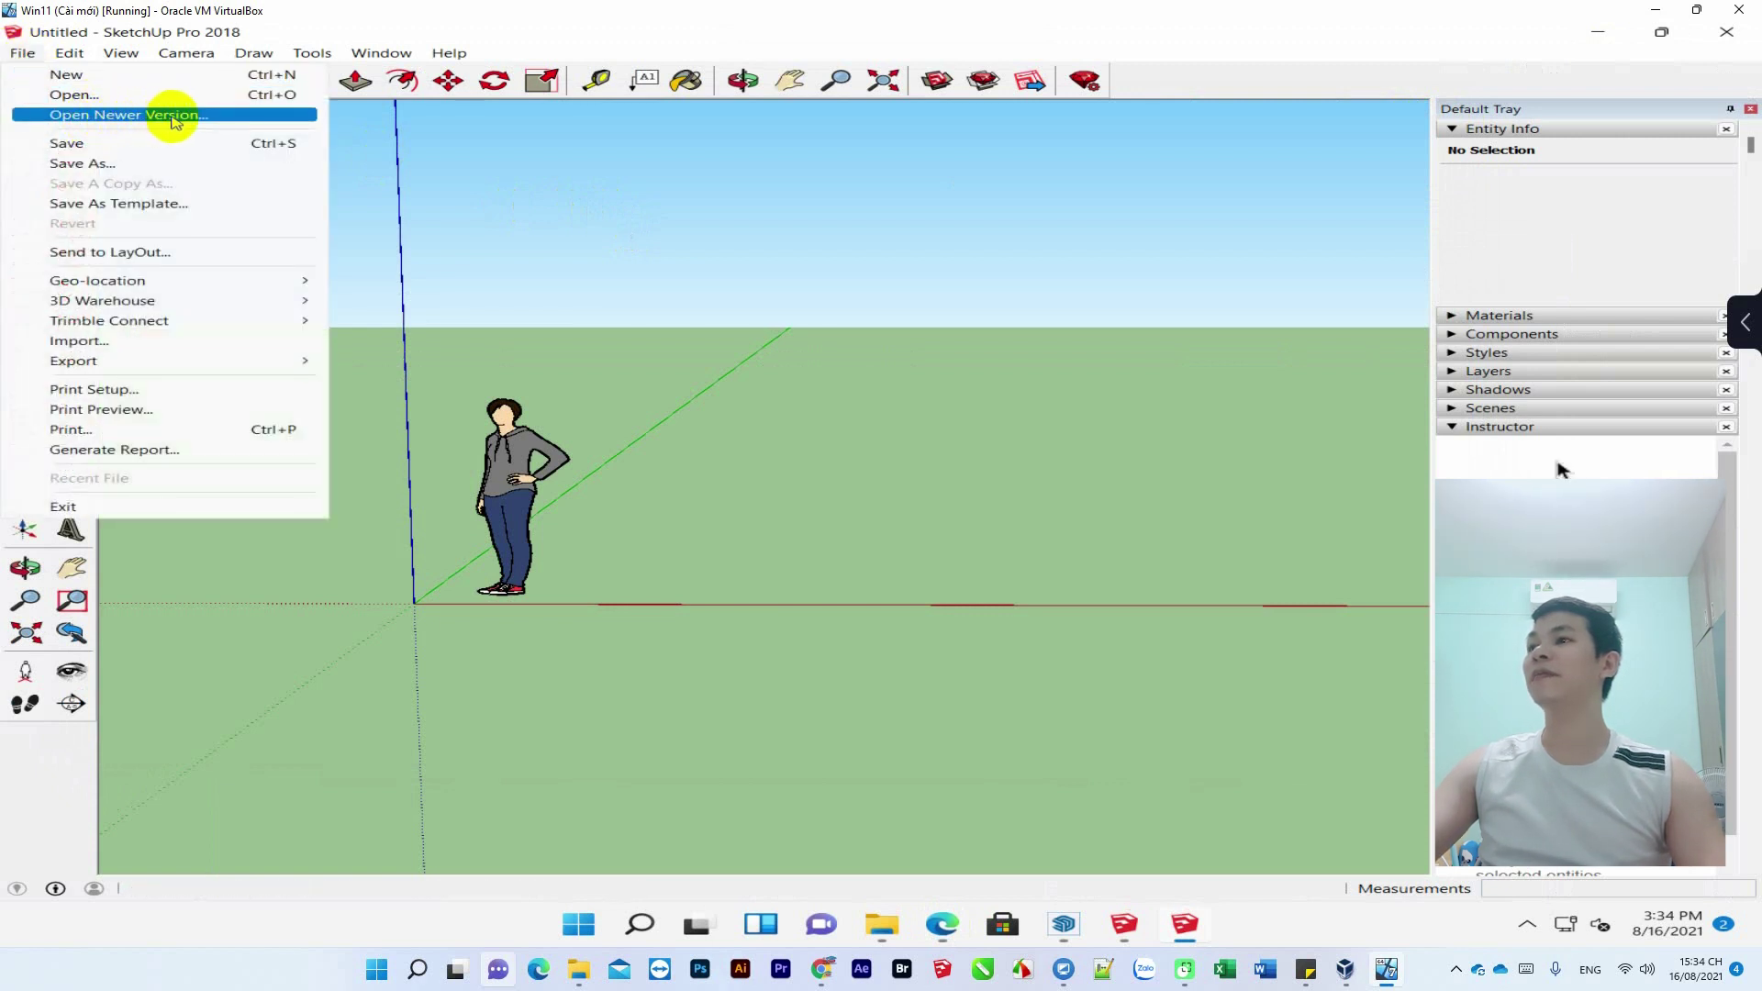
pyautogui.click(177, 116)
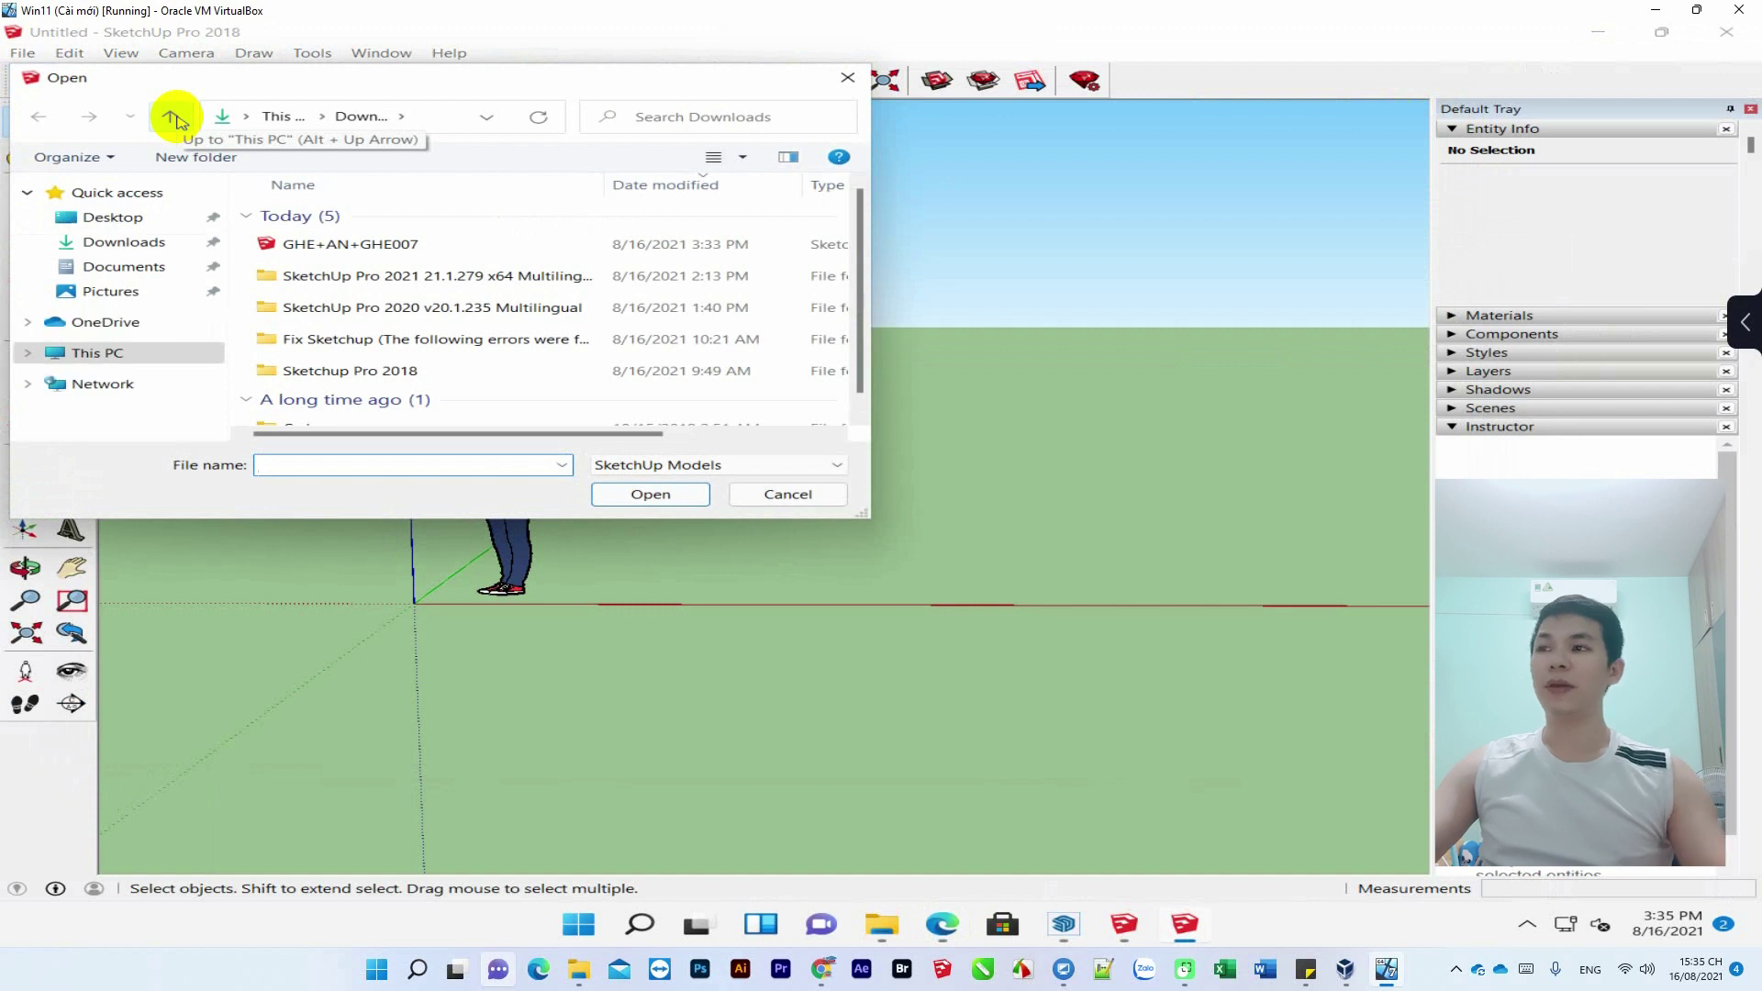
pyautogui.click(339, 243)
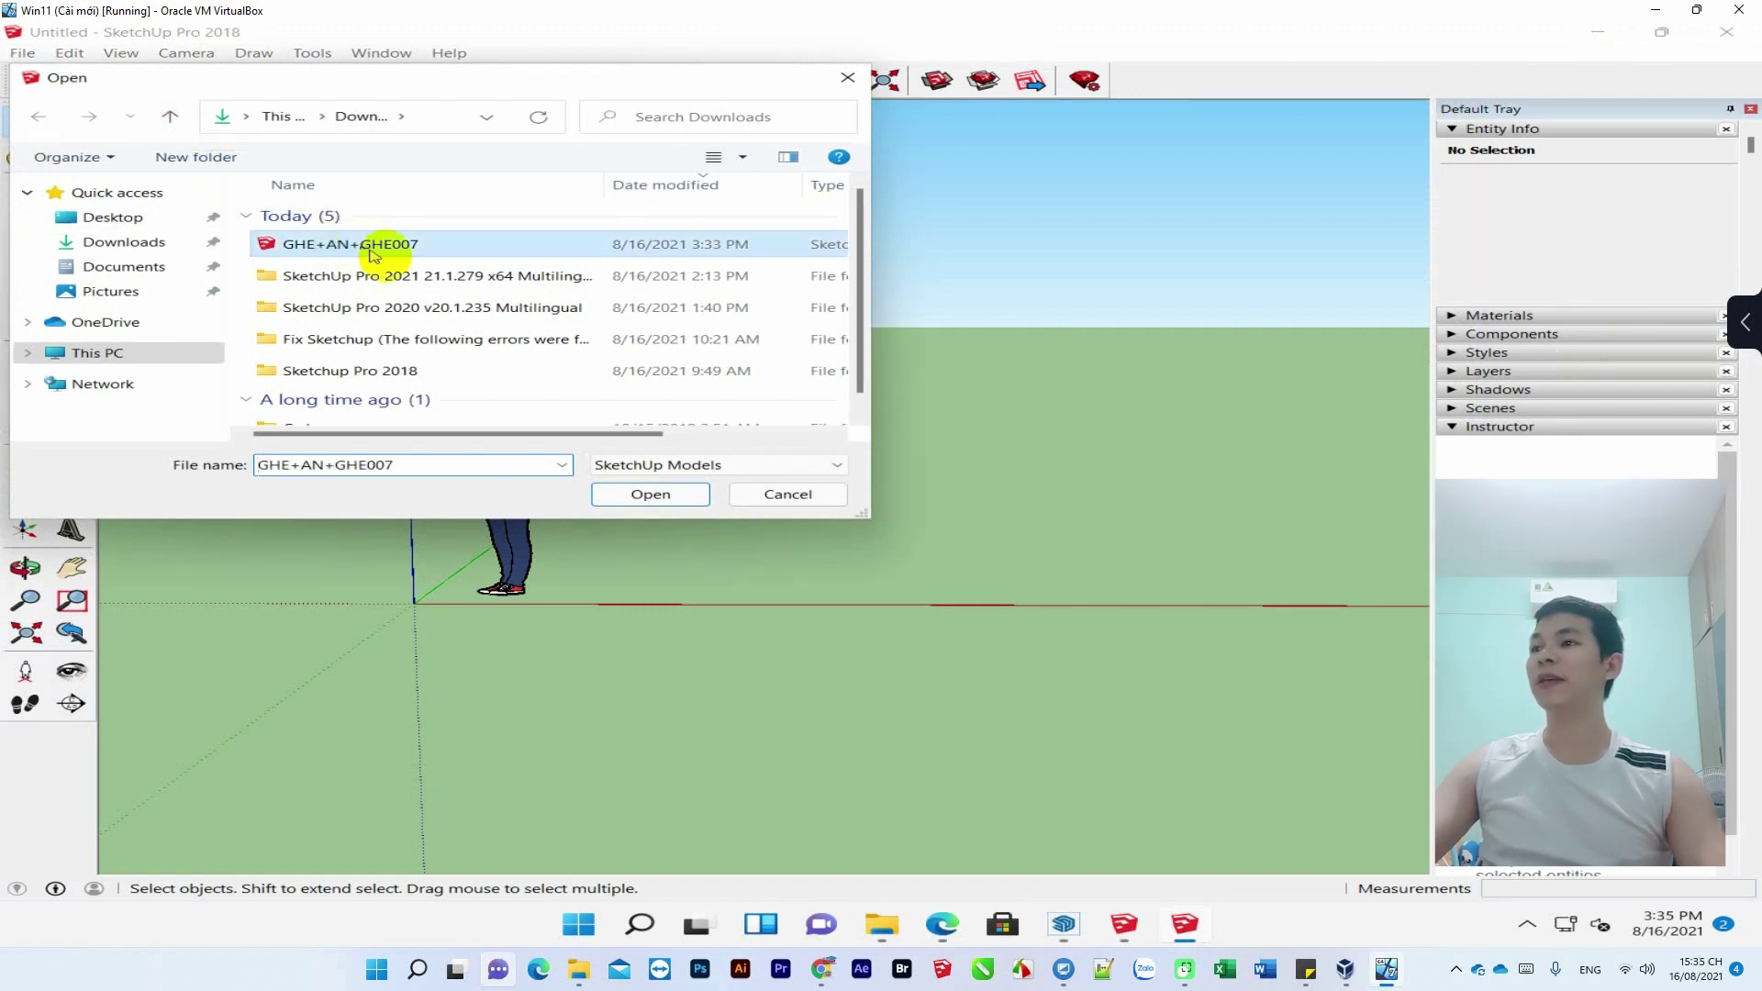
pyautogui.click(642, 495)
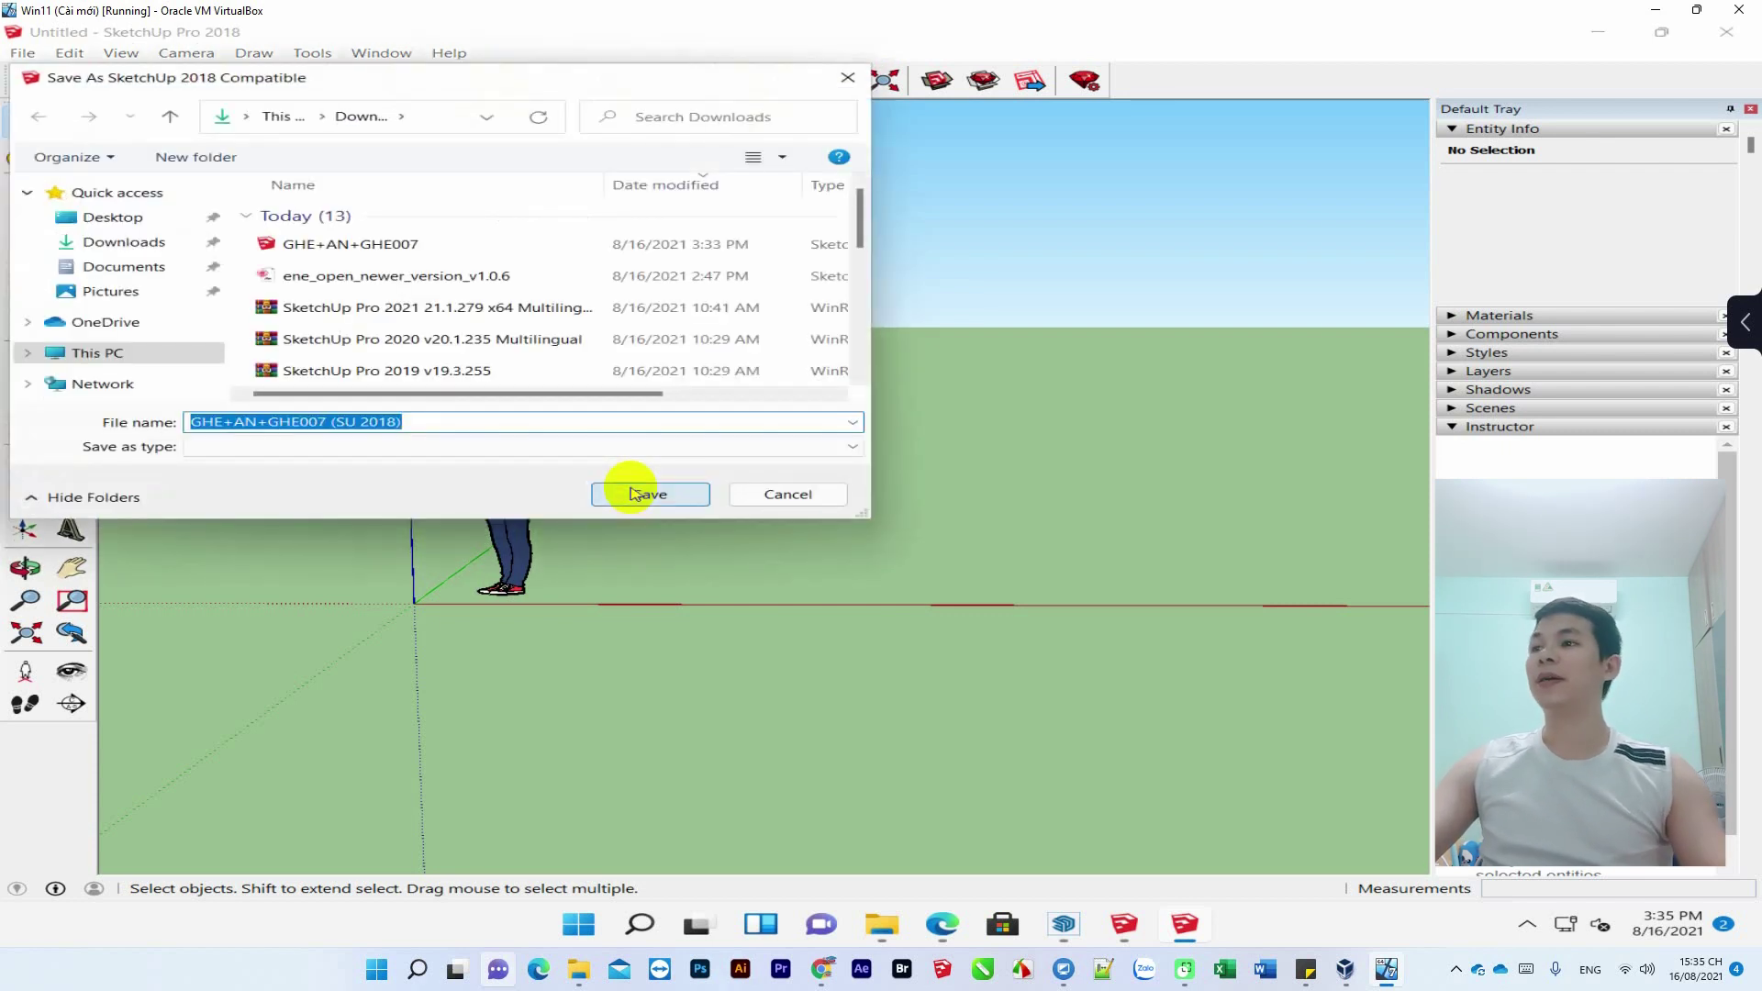
pyautogui.click(394, 421)
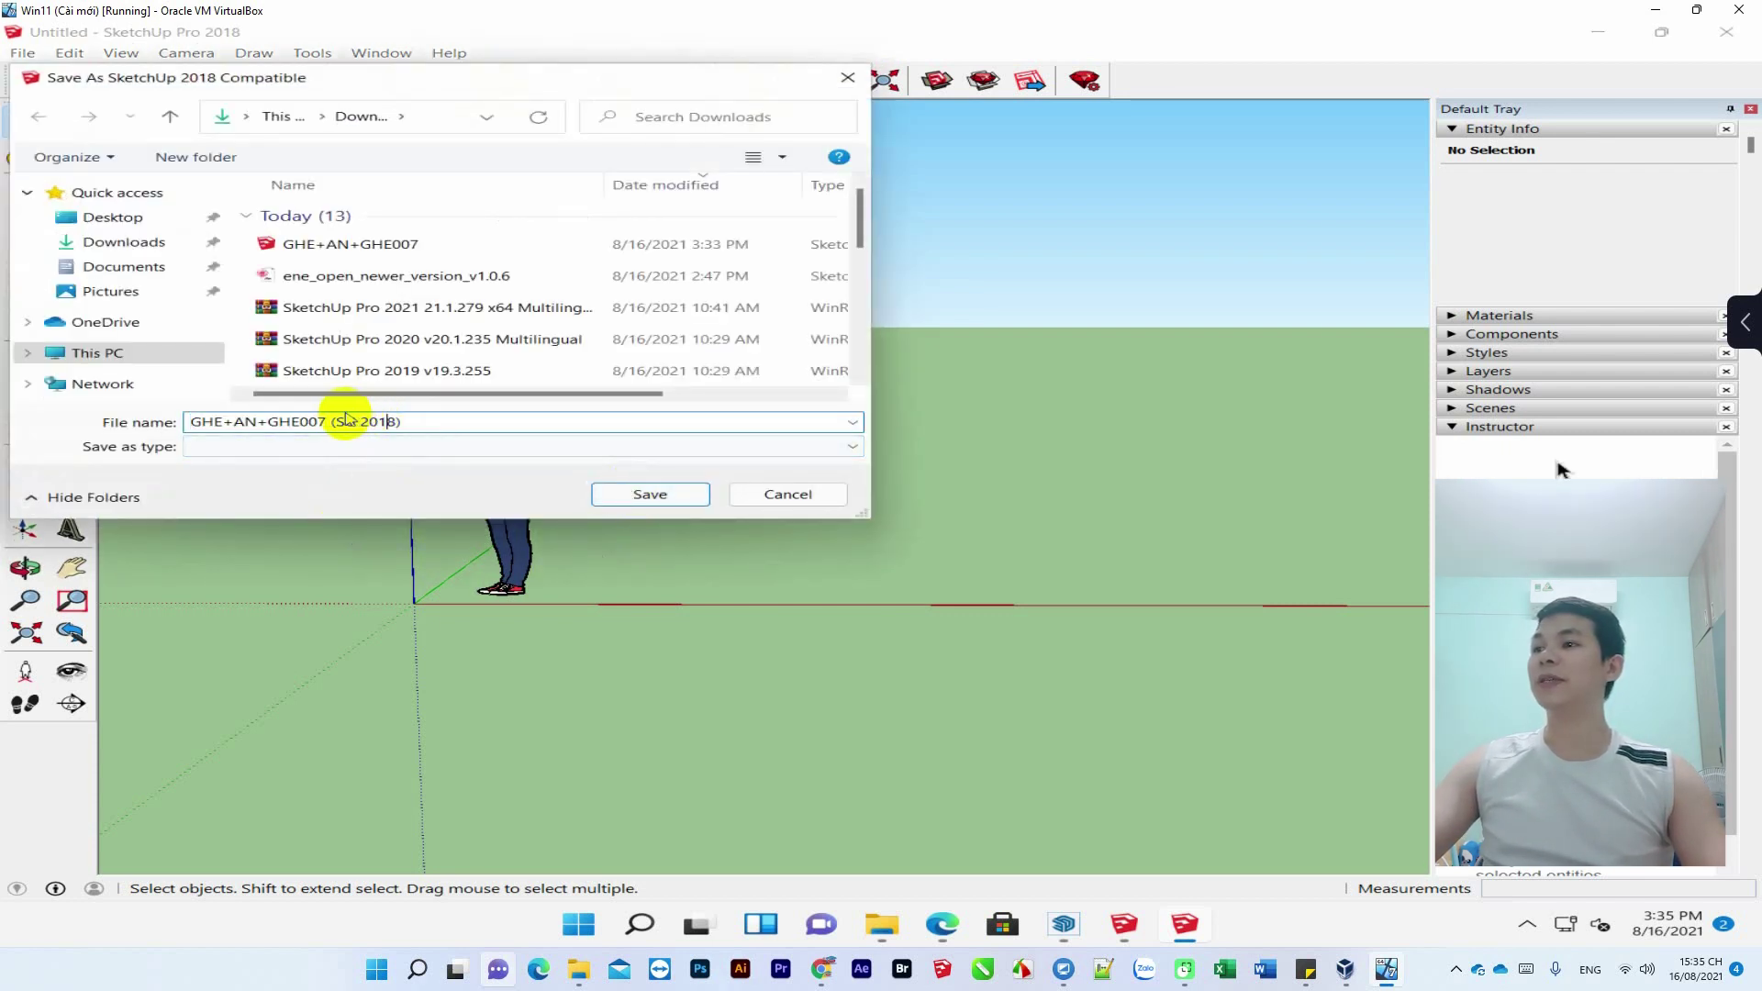
pyautogui.moveTo(376, 421); pyautogui.dragTo(379, 421)
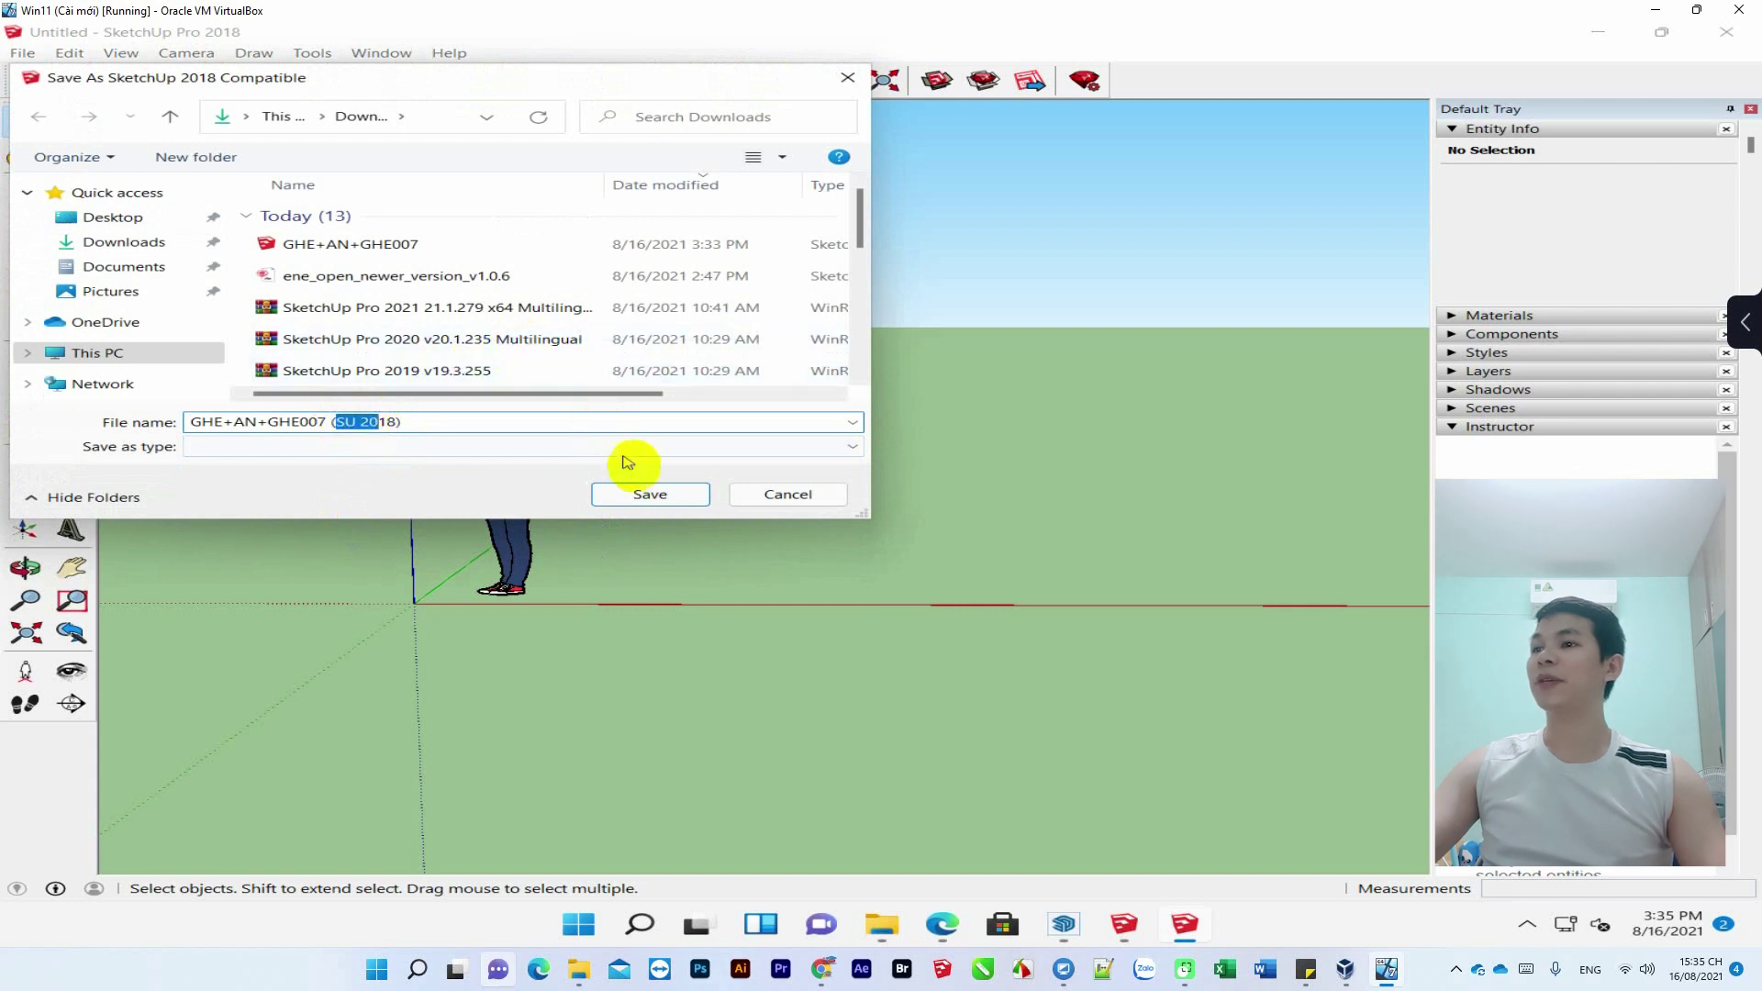
# - Save the GHE+AN+GHE007 (SU 2018) copy, then select and deselect the opened chair
pyautogui.click(654, 495)
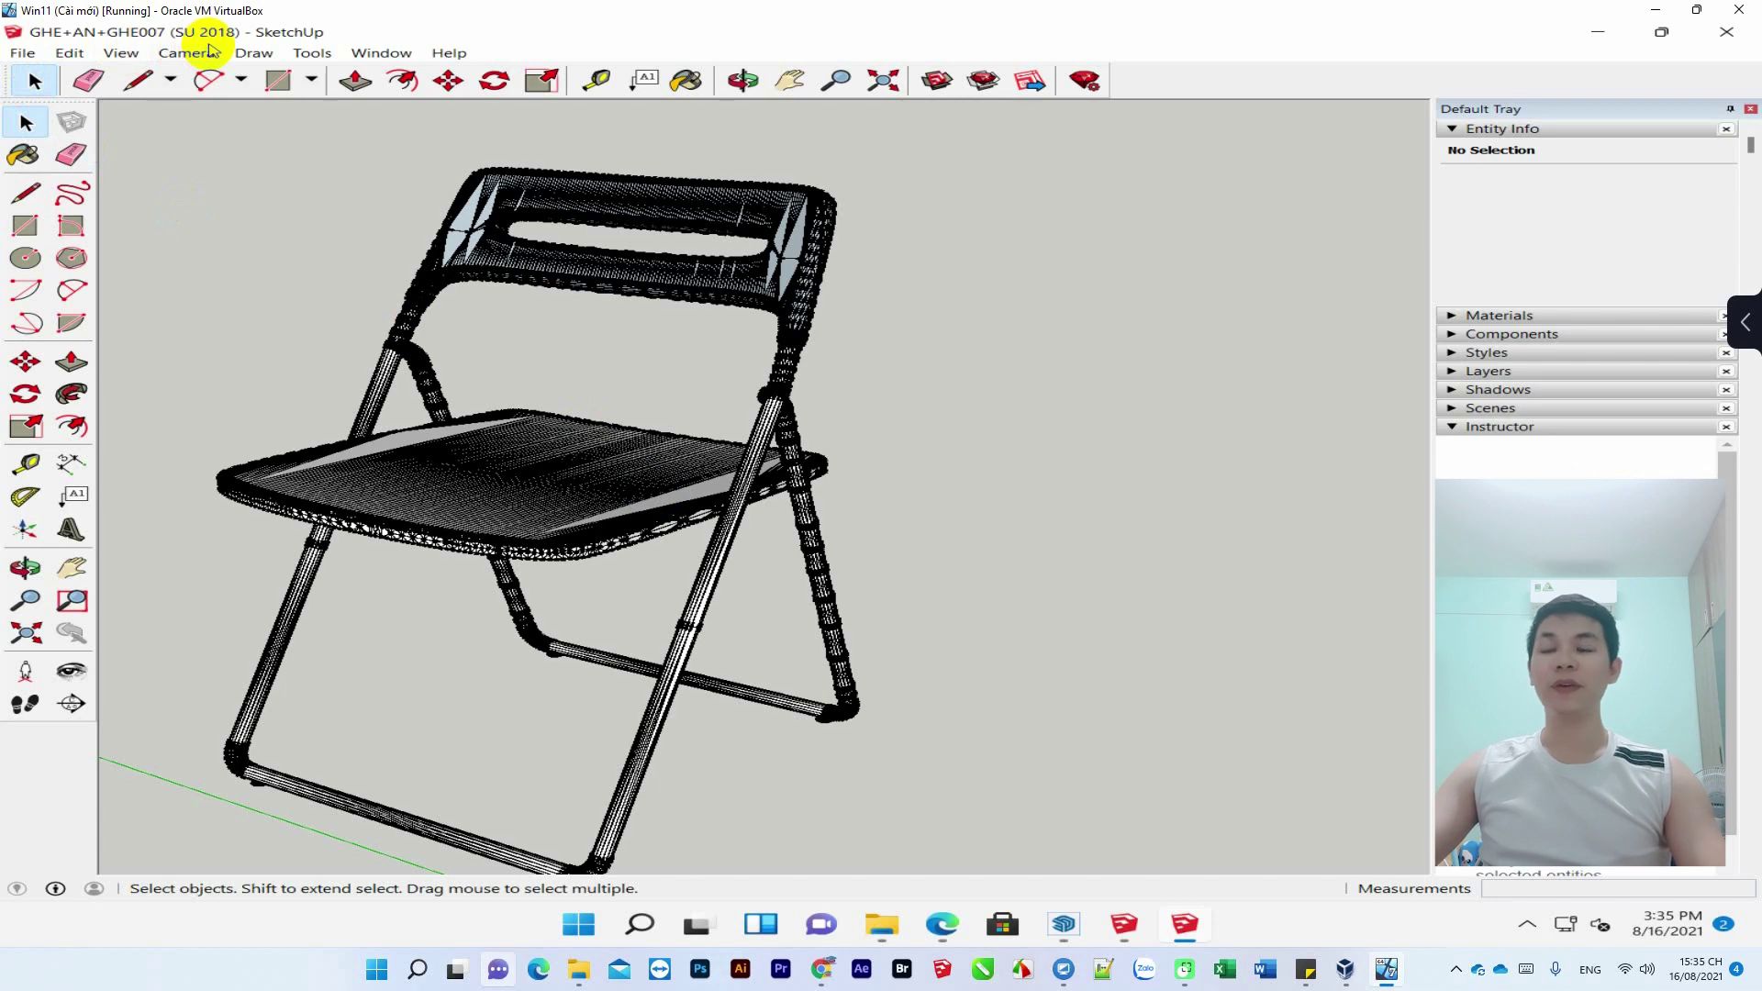
pyautogui.click(603, 466)
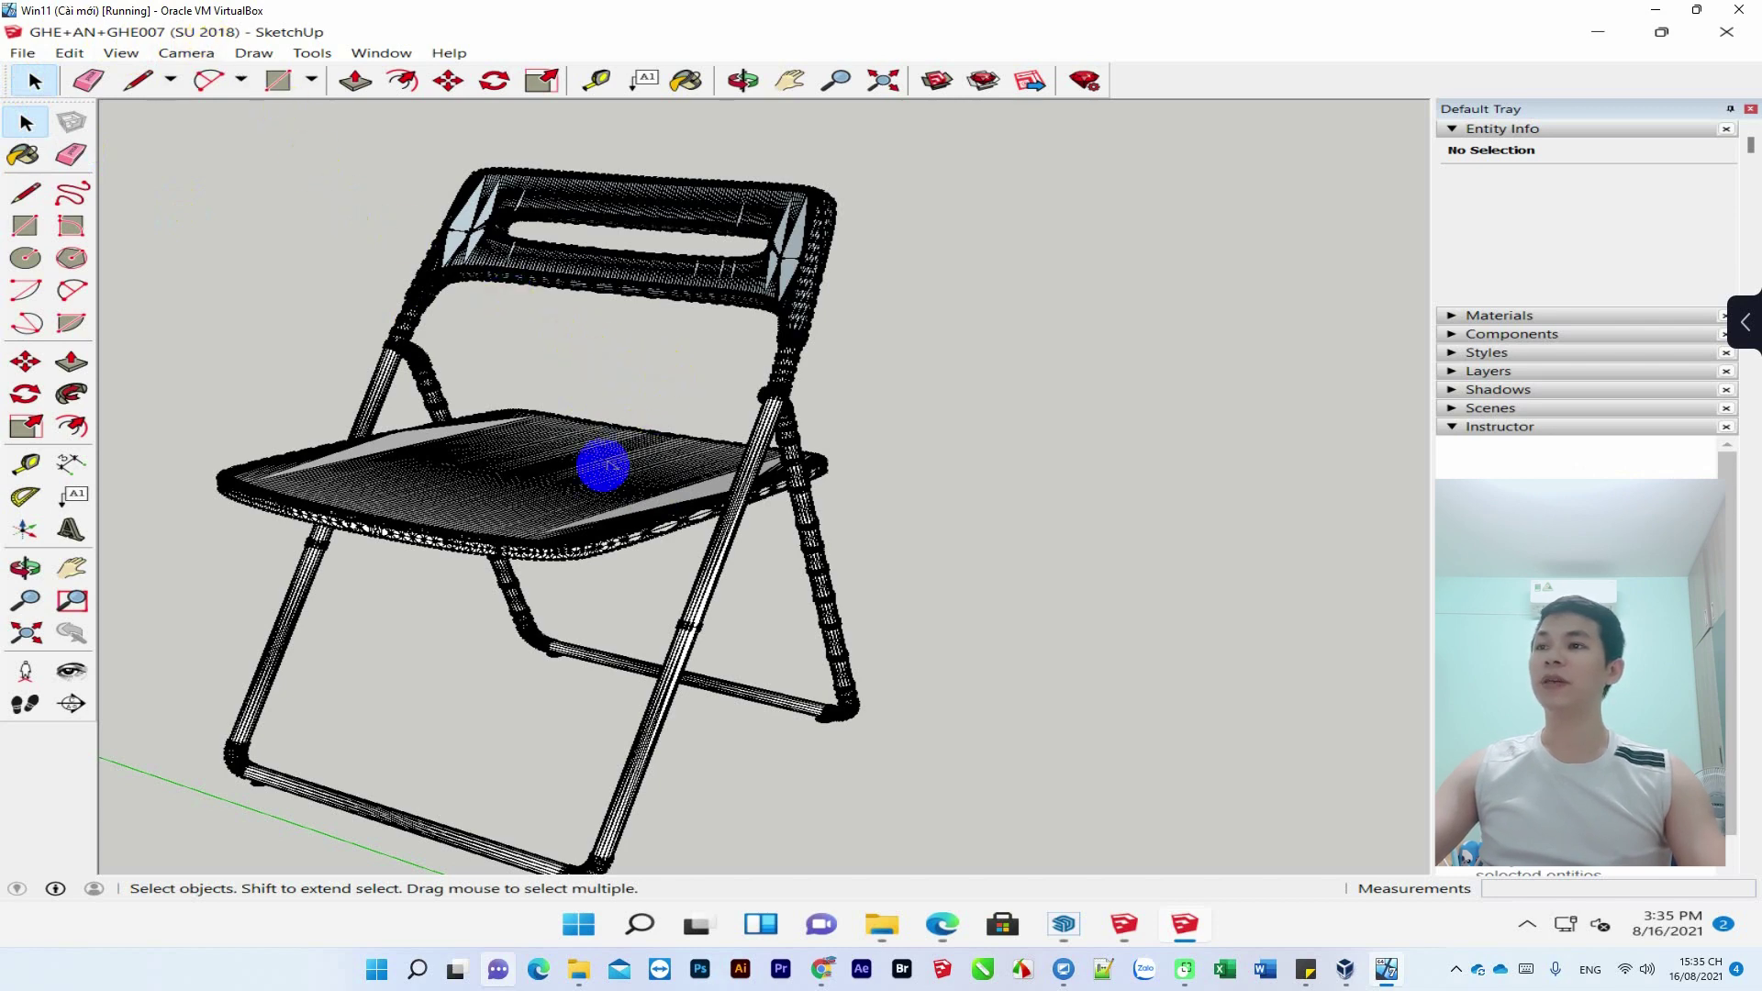
pyautogui.click(590, 479)
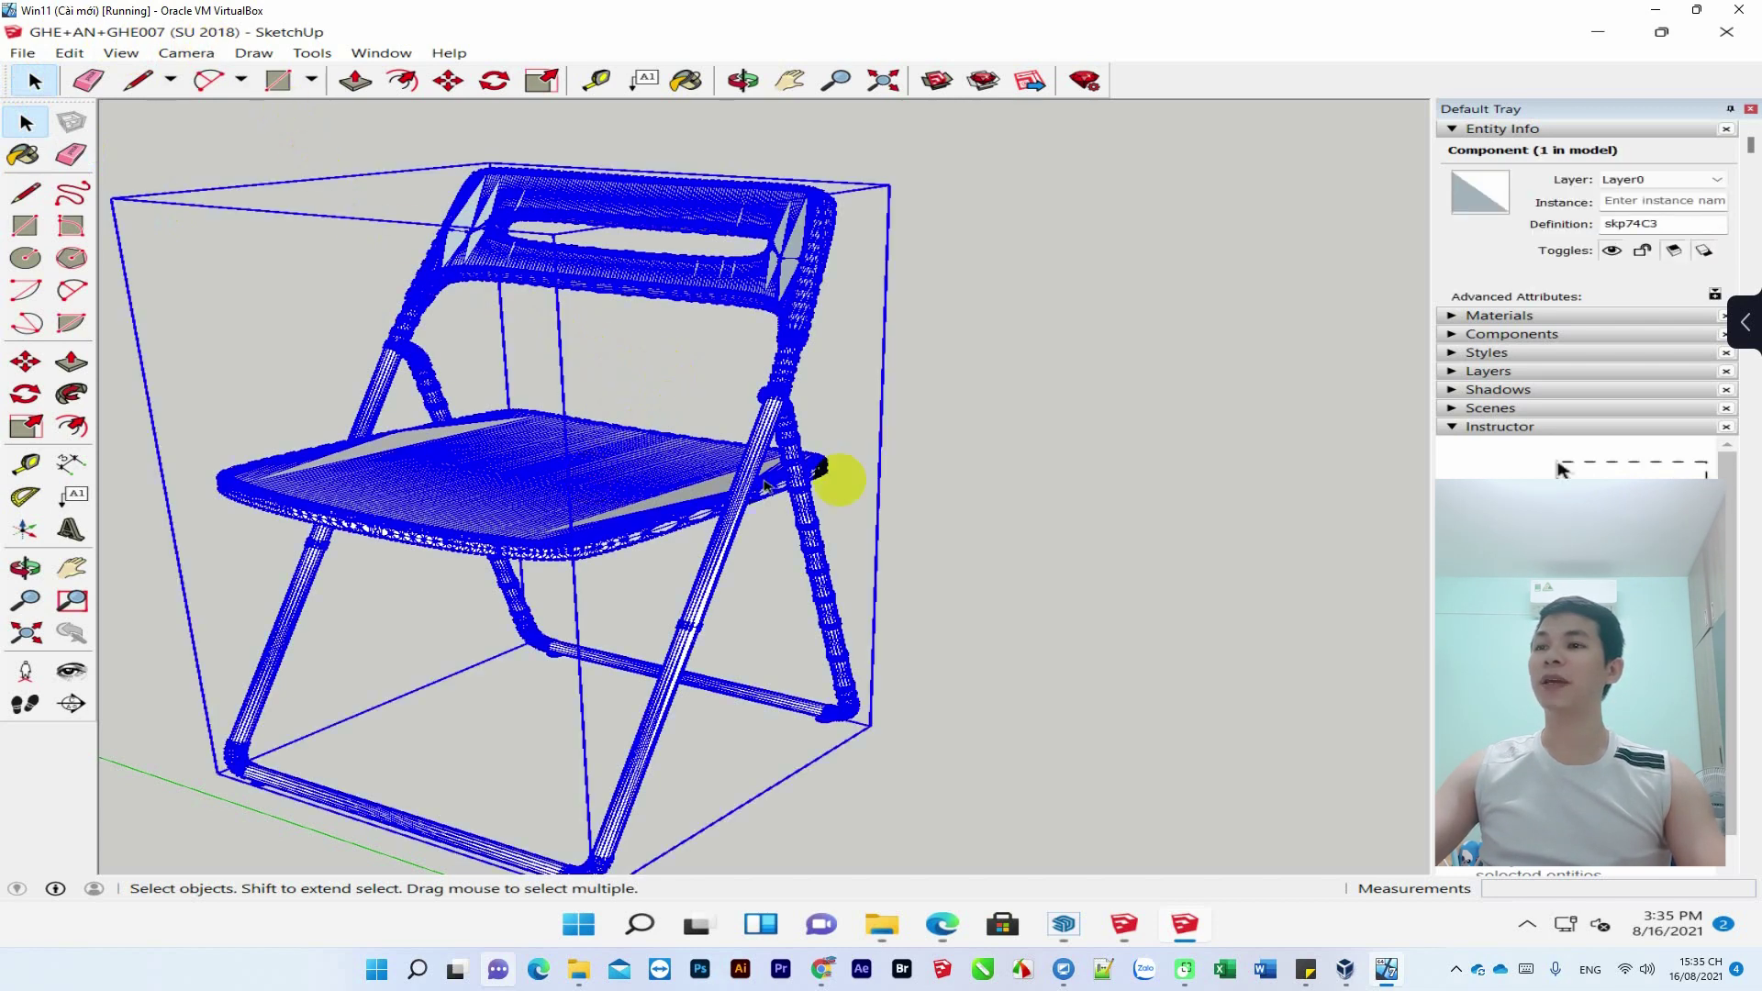
pyautogui.click(1025, 479)
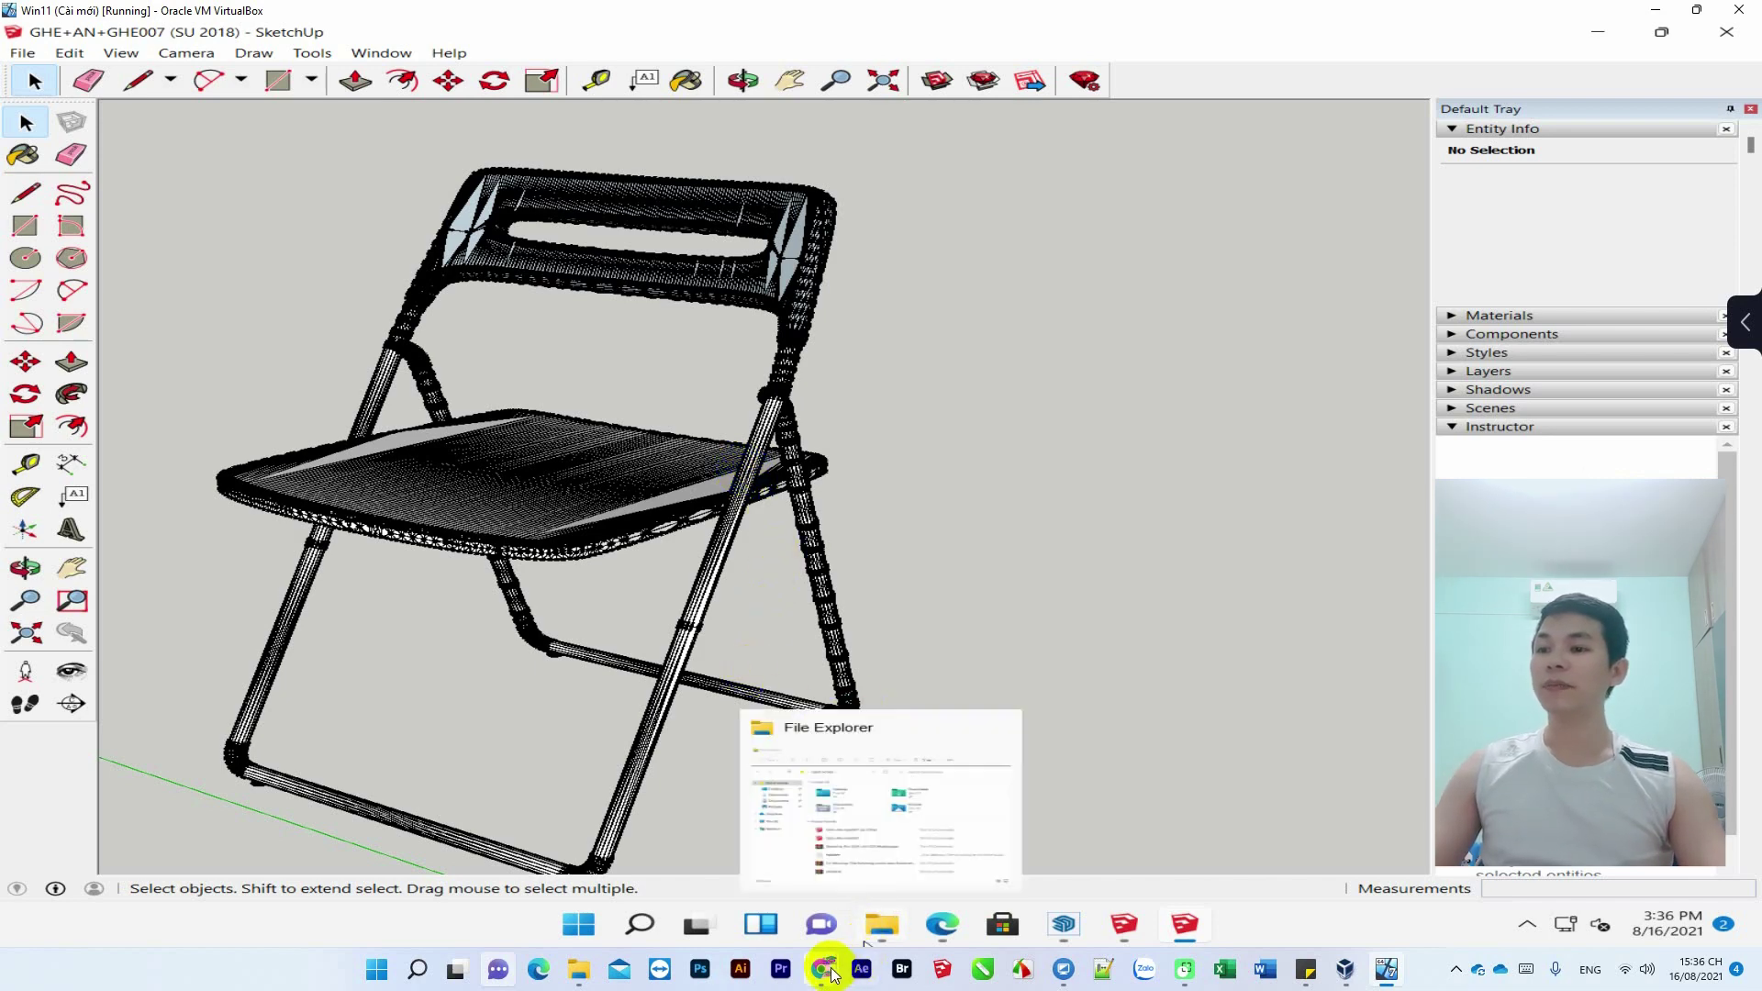
# - Read the YouTube video title on the 3D Warehouse connection error, then return to the chair model
pyautogui.click(673, 830)
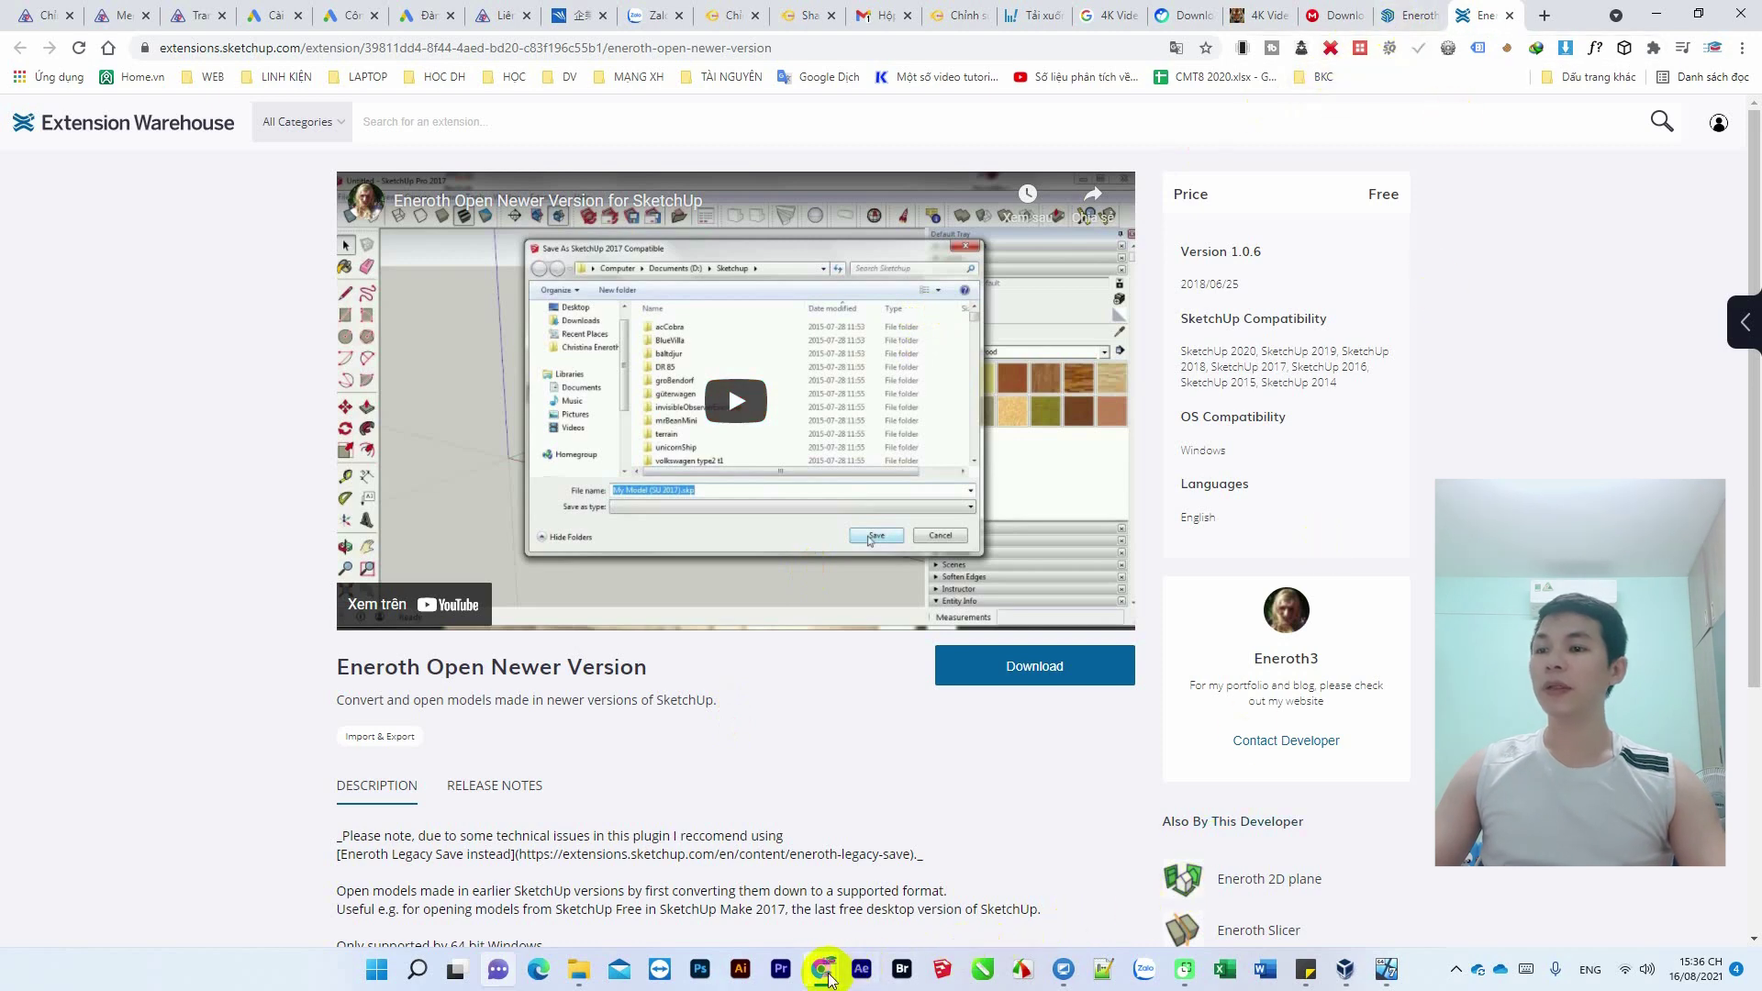
pyautogui.moveTo(823, 970)
pyautogui.click(929, 867)
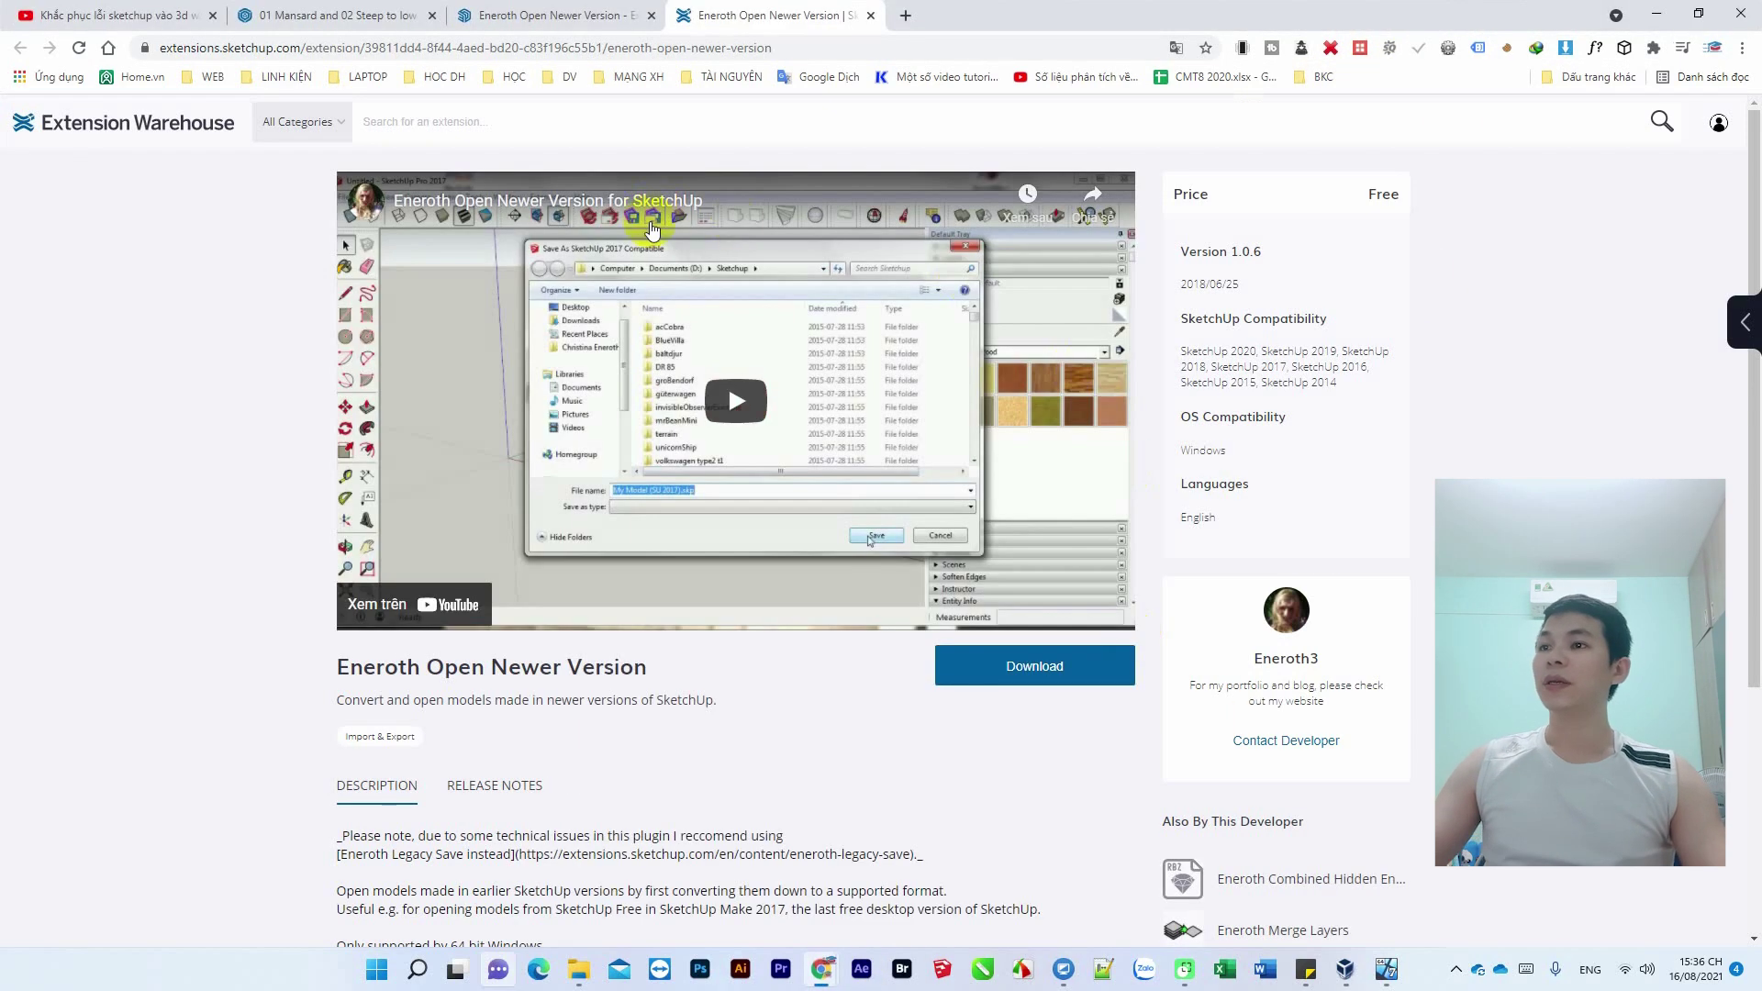
pyautogui.click(204, 11)
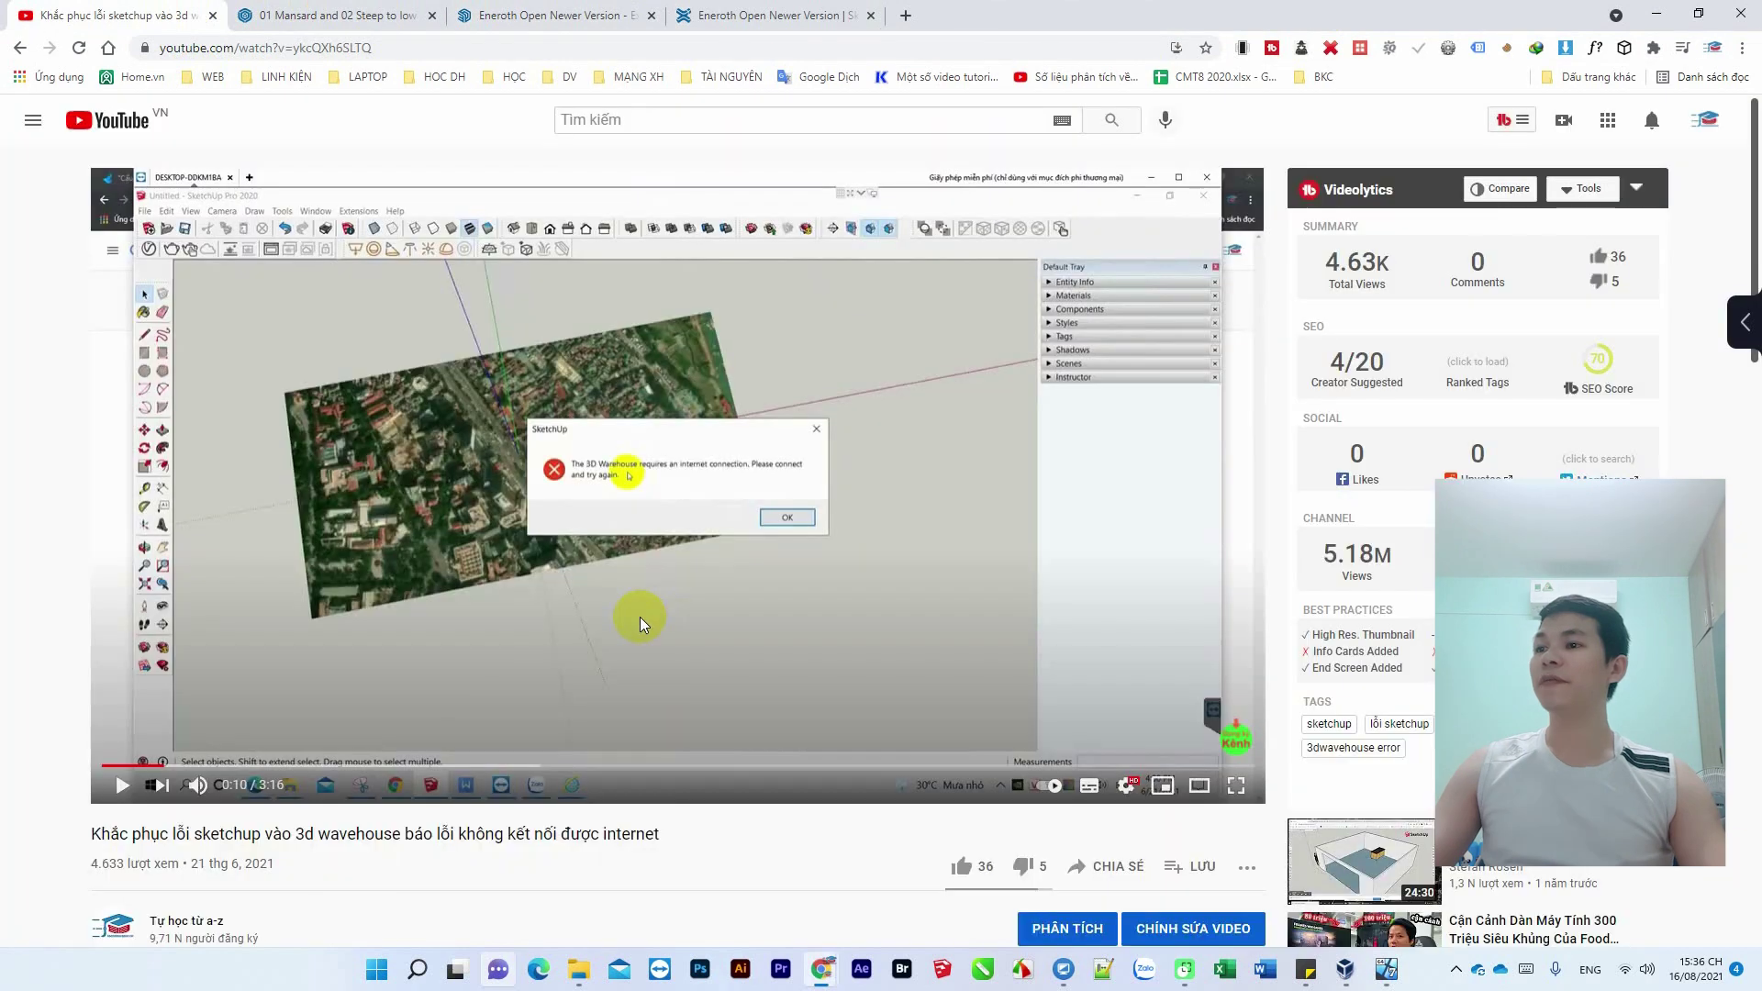
pyautogui.moveTo(395, 835); pyautogui.dragTo(774, 830)
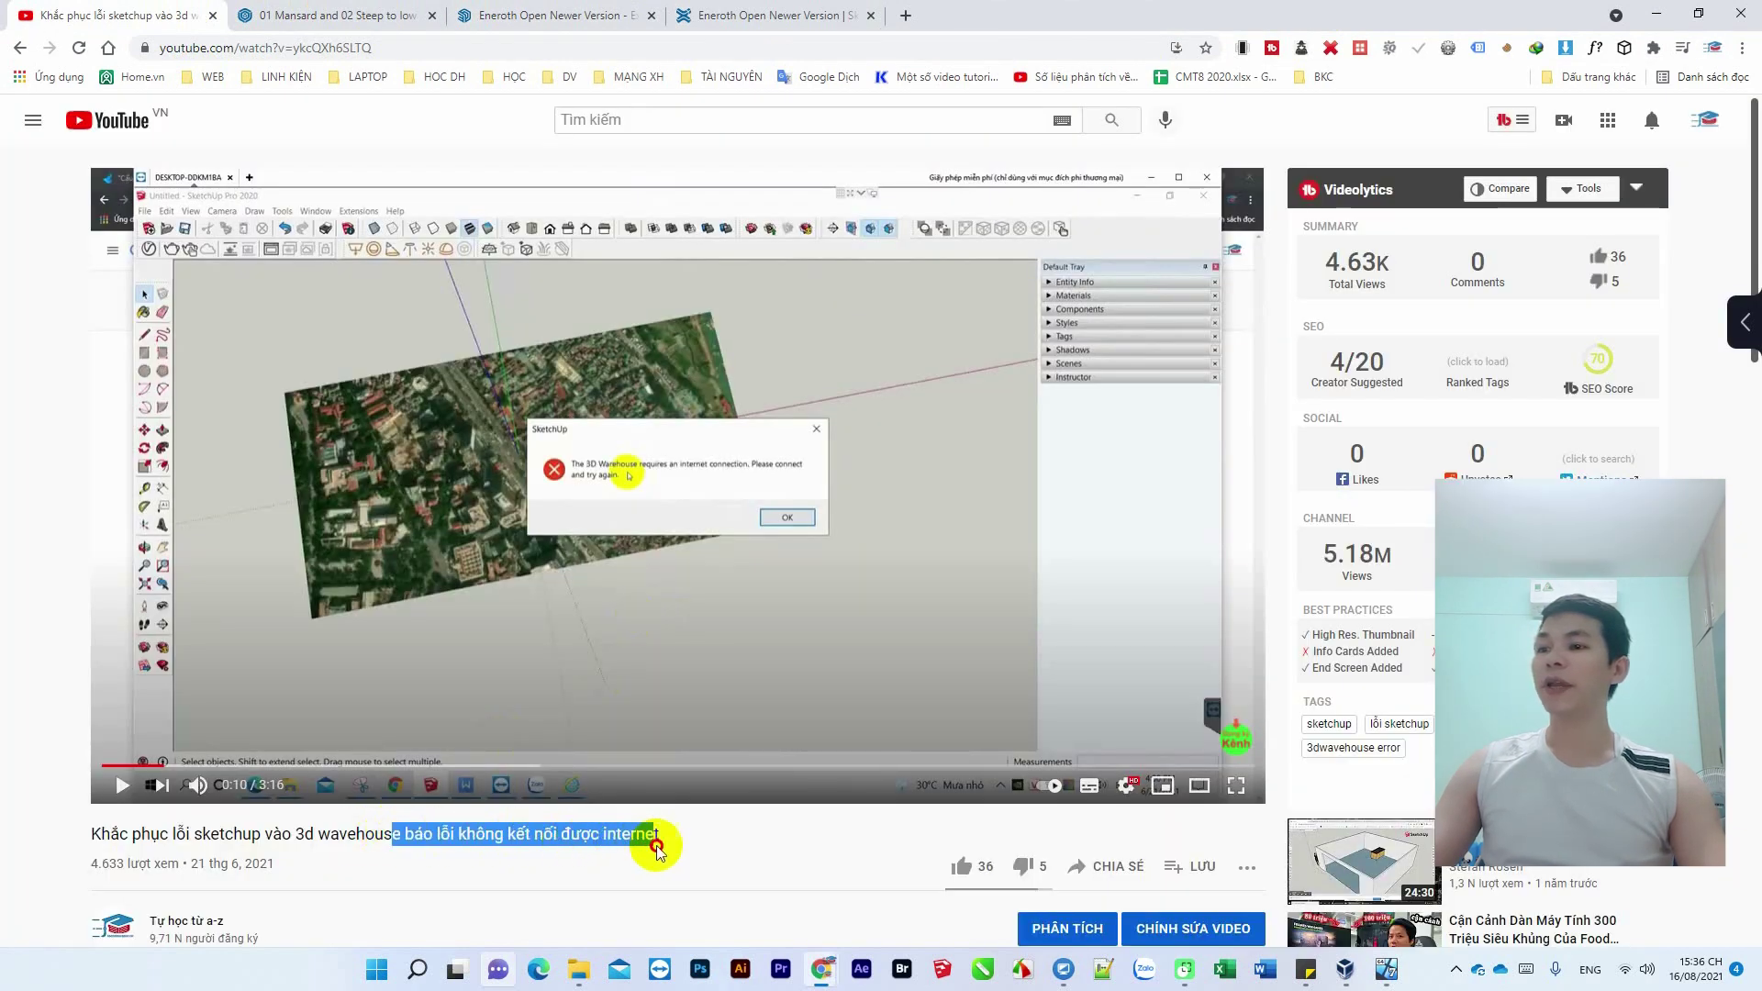
pyautogui.click(774, 830)
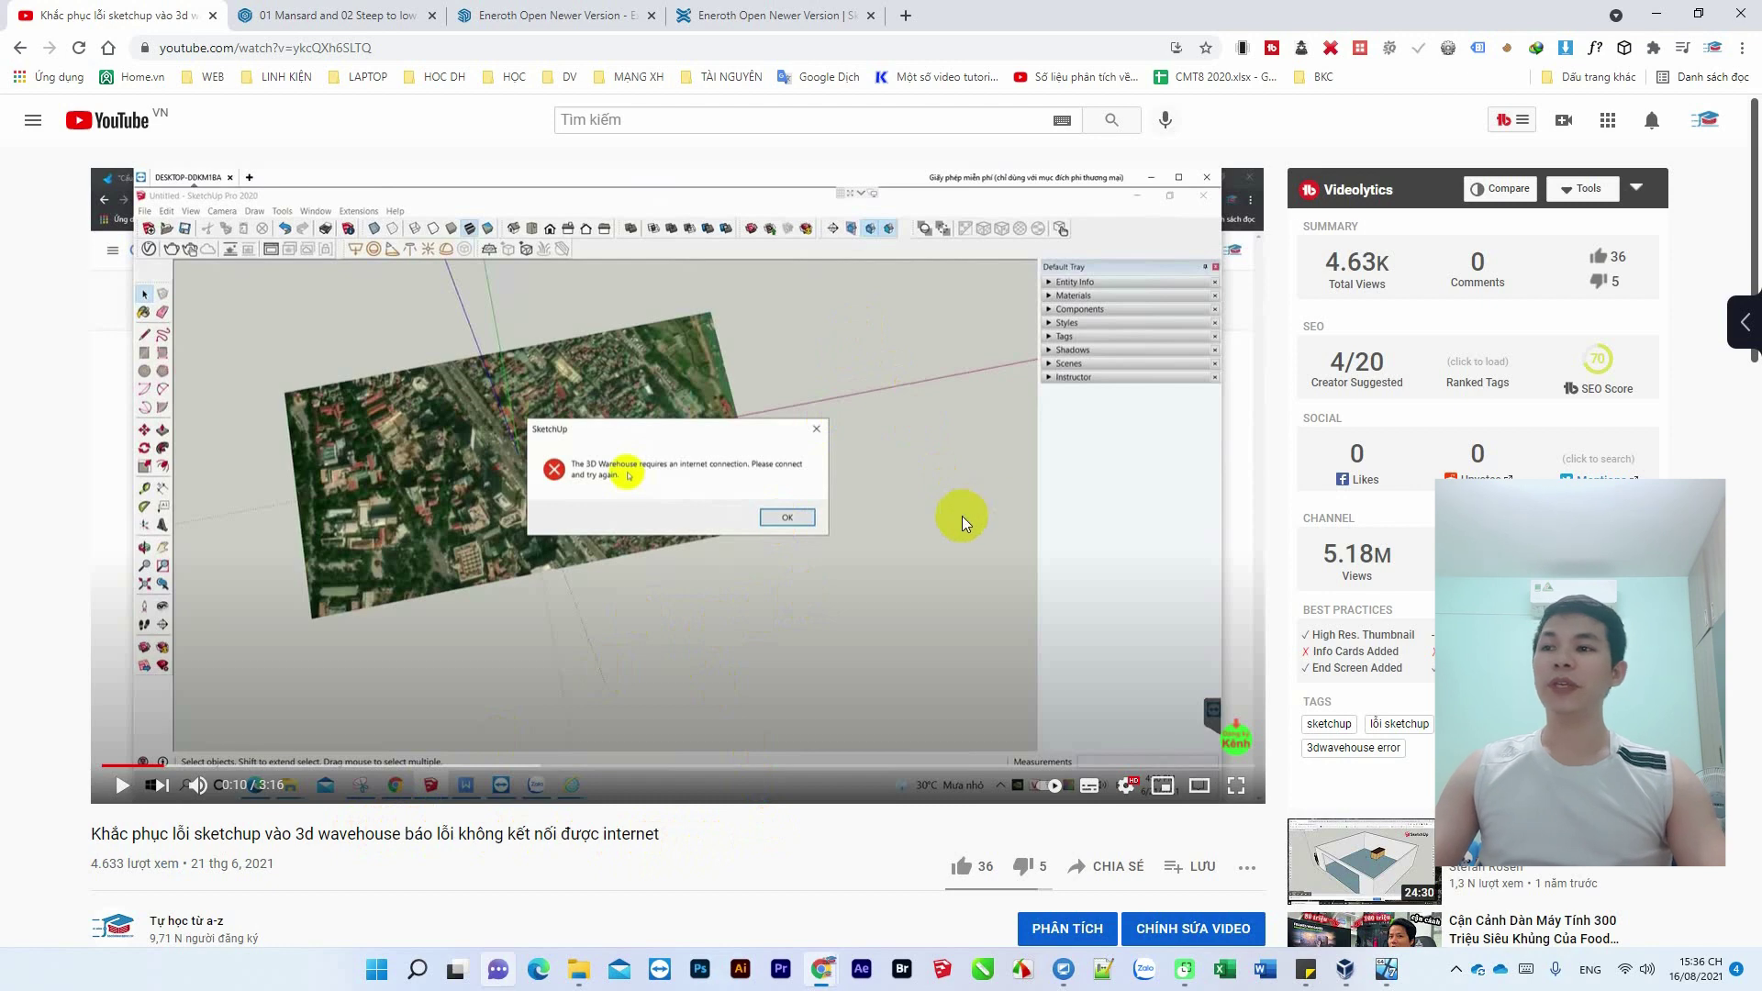
pyautogui.click(1657, 14)
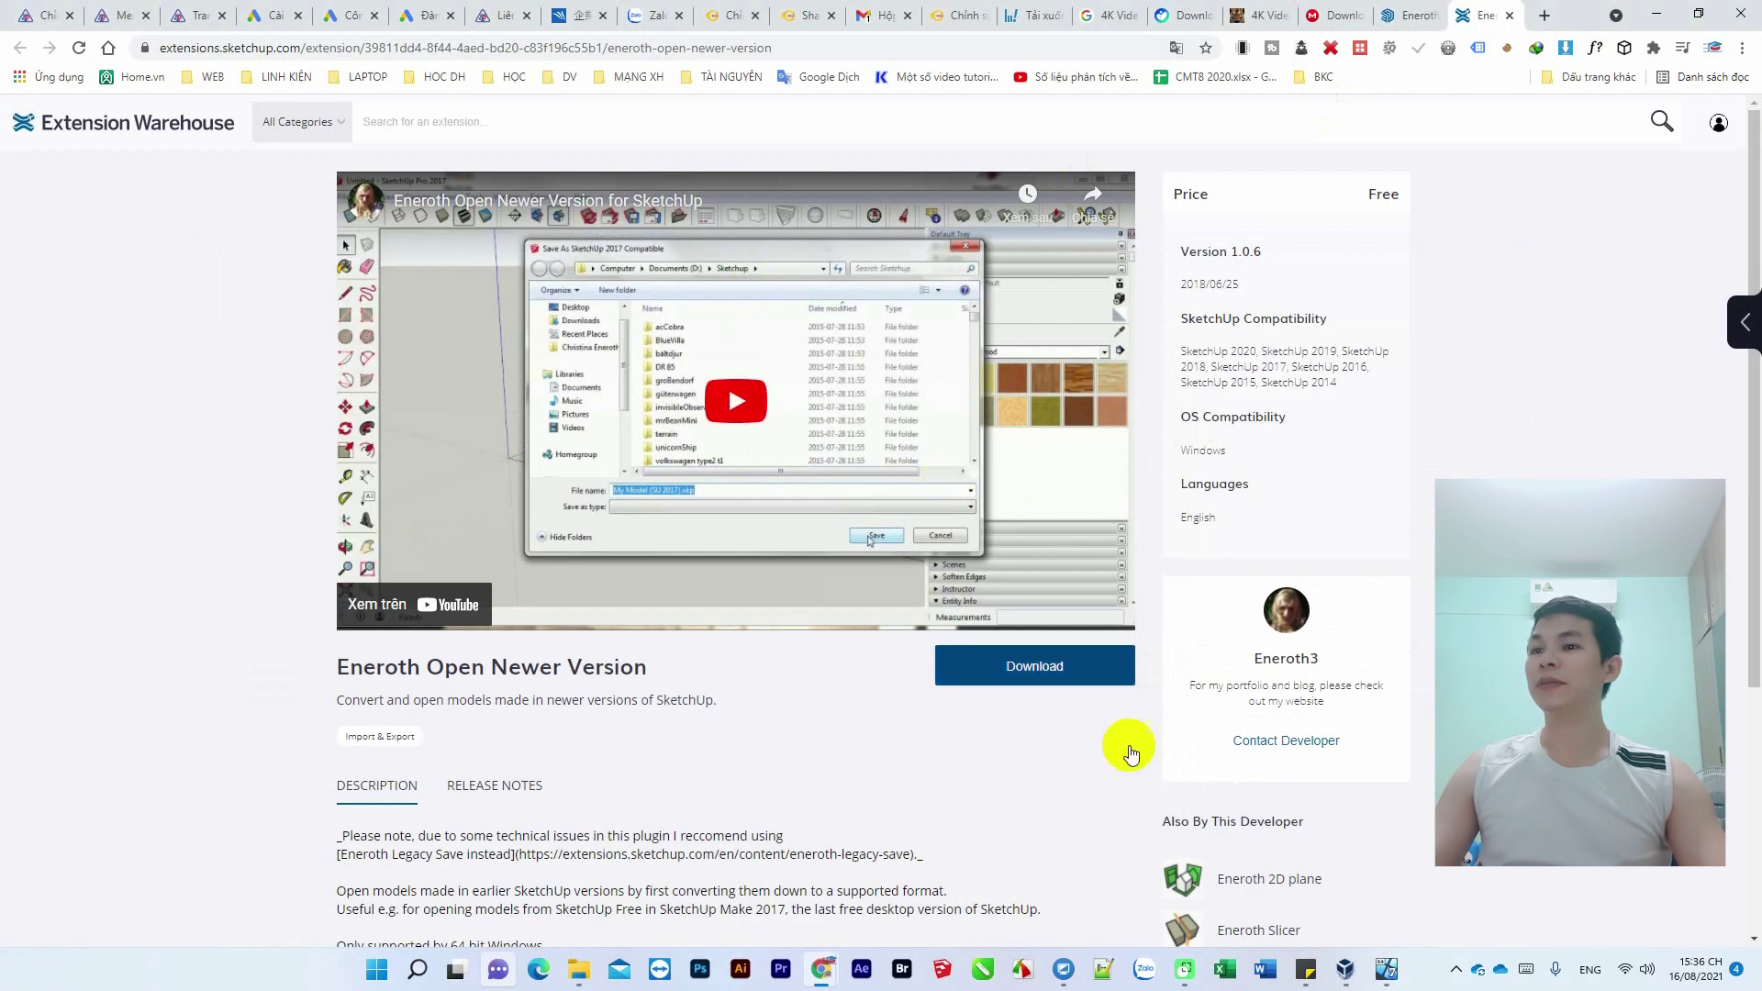
pyautogui.click(1384, 968)
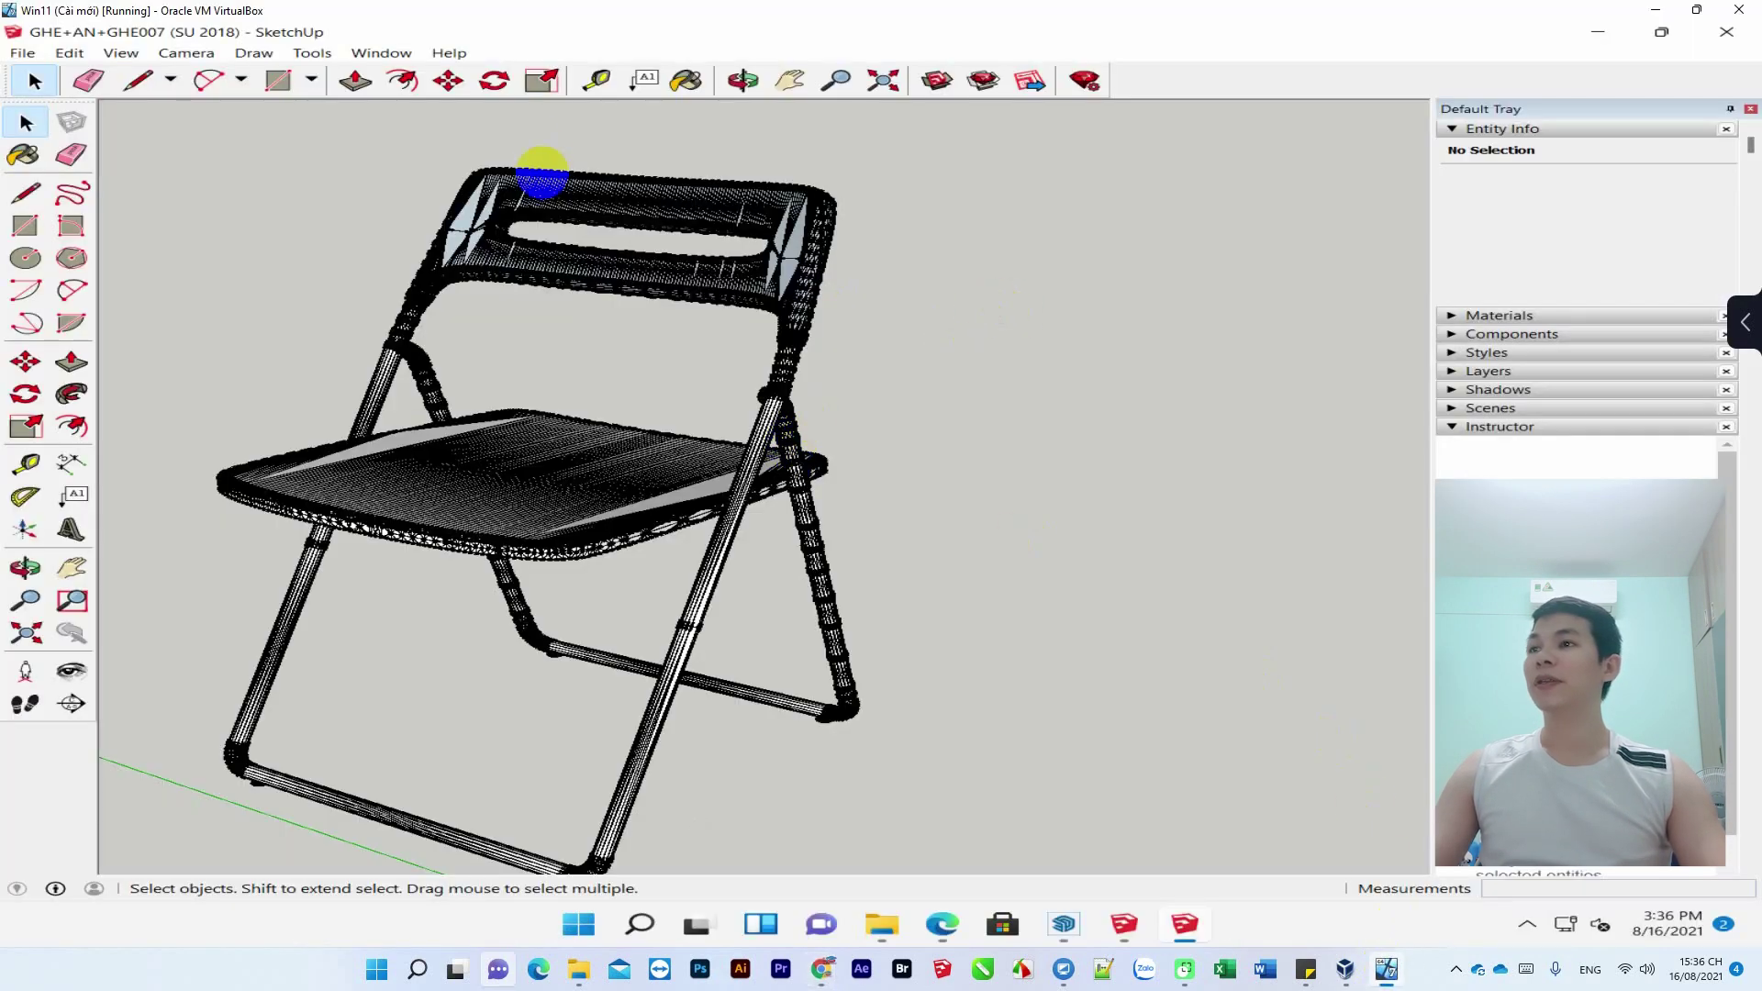
# - Orbit the chair, then start the 3D Warehouse sign-in from SketchUp 2020
pyautogui.moveTo(582, 475); pyautogui.dragTo(431, 346, button='middle')
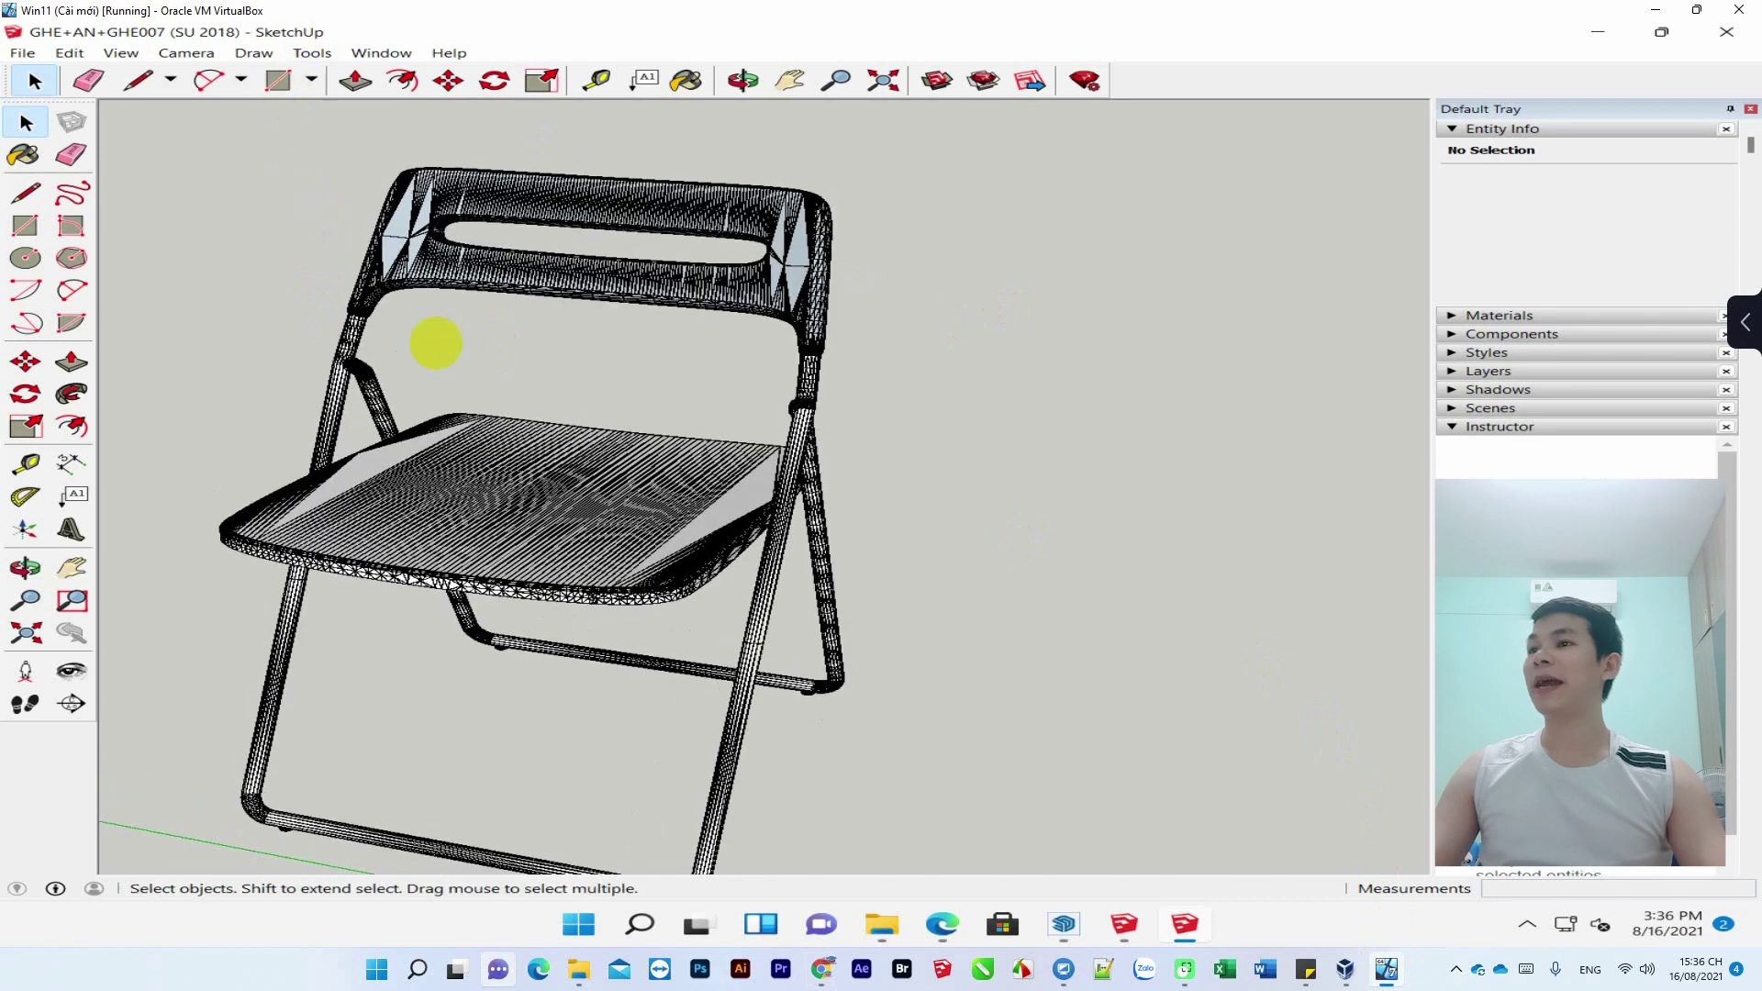
pyautogui.moveTo(553, 545); pyautogui.dragTo(578, 630, button='middle')
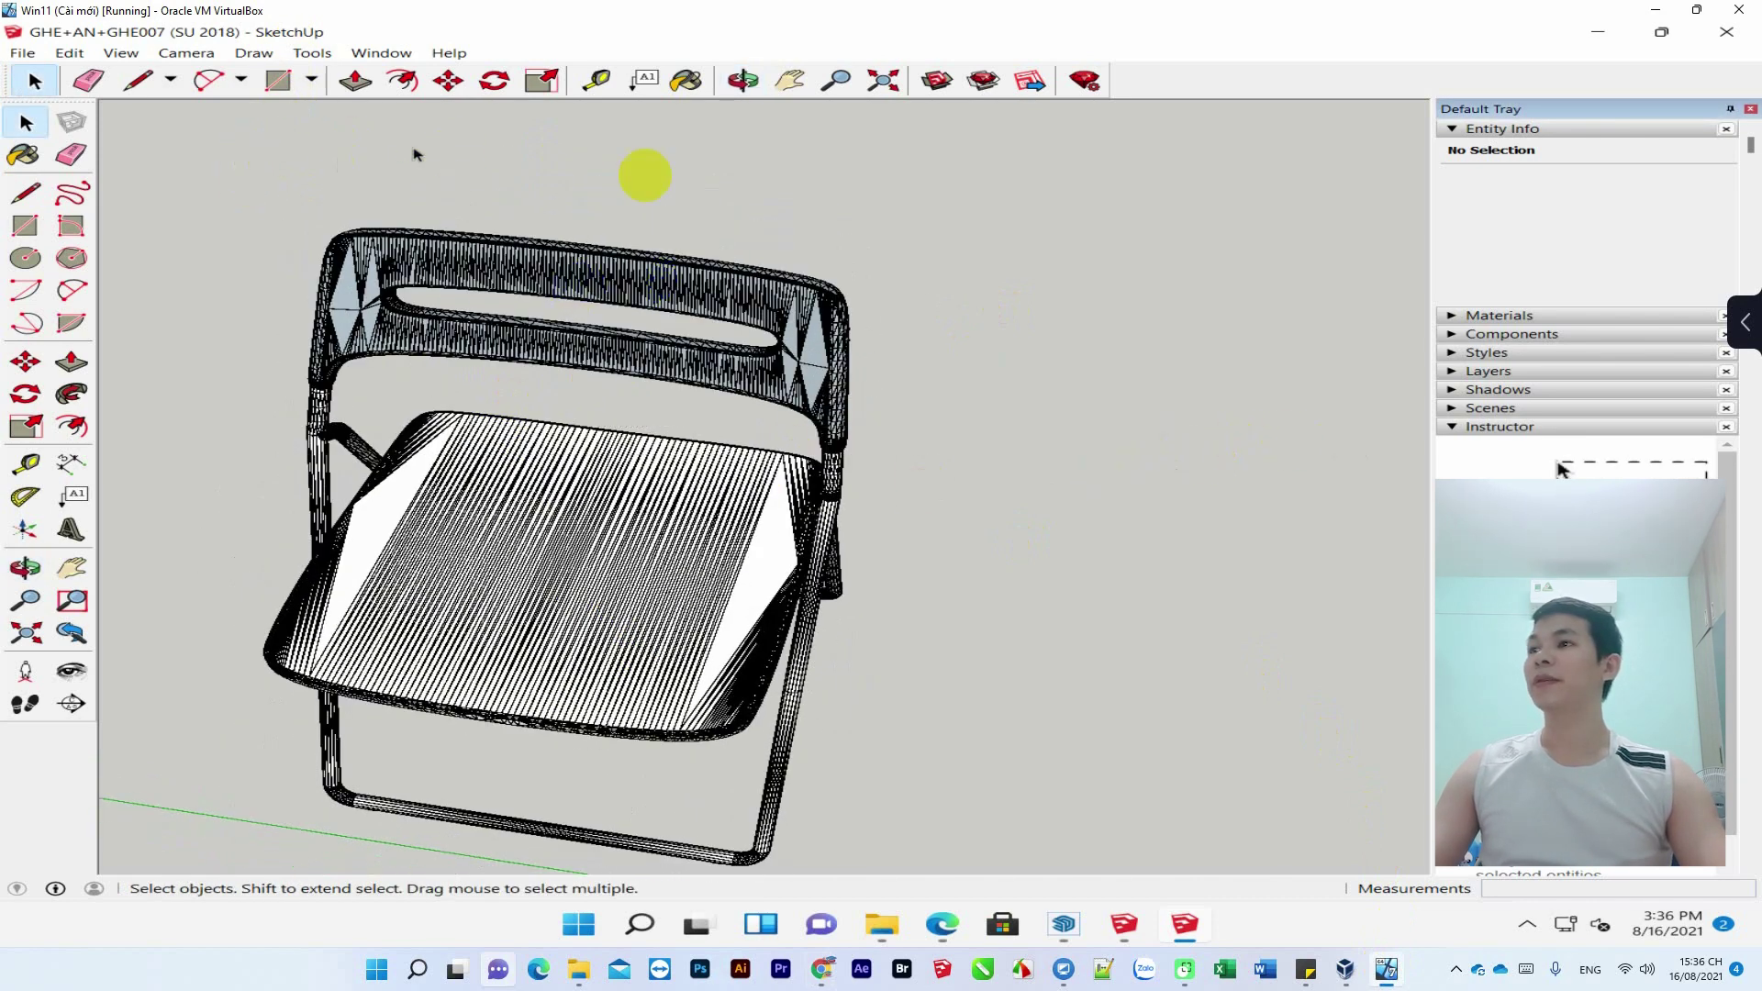
pyautogui.click(1125, 922)
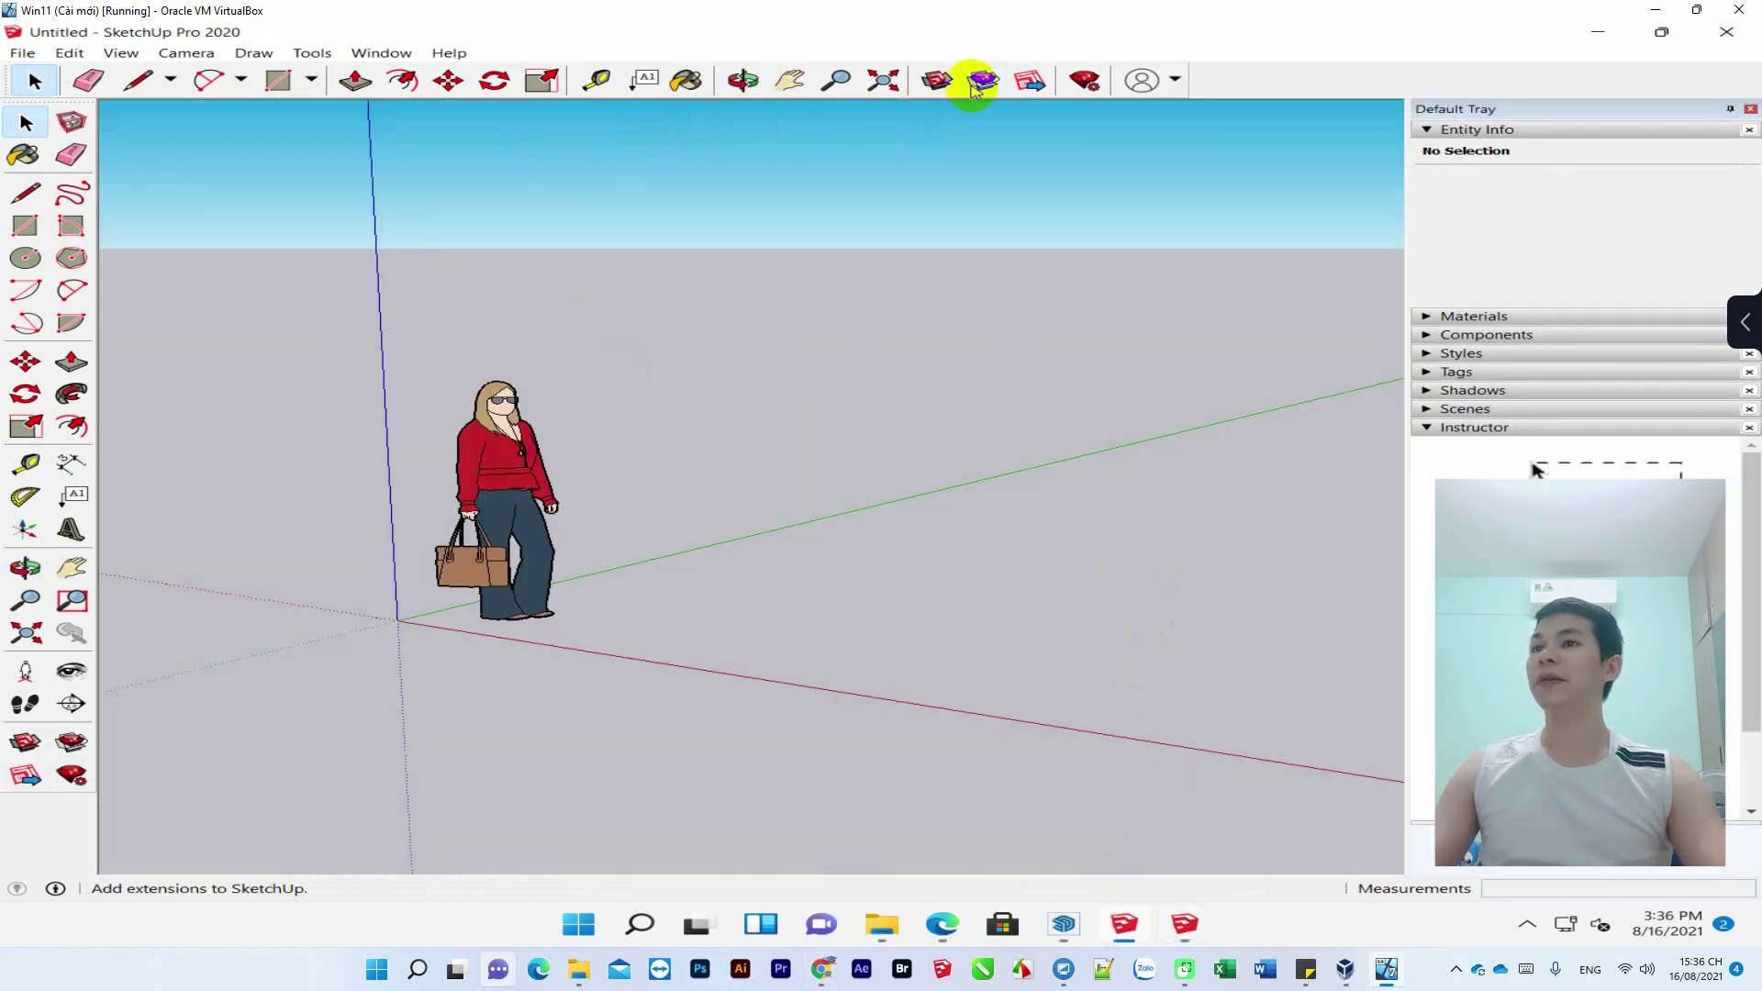
pyautogui.click(940, 83)
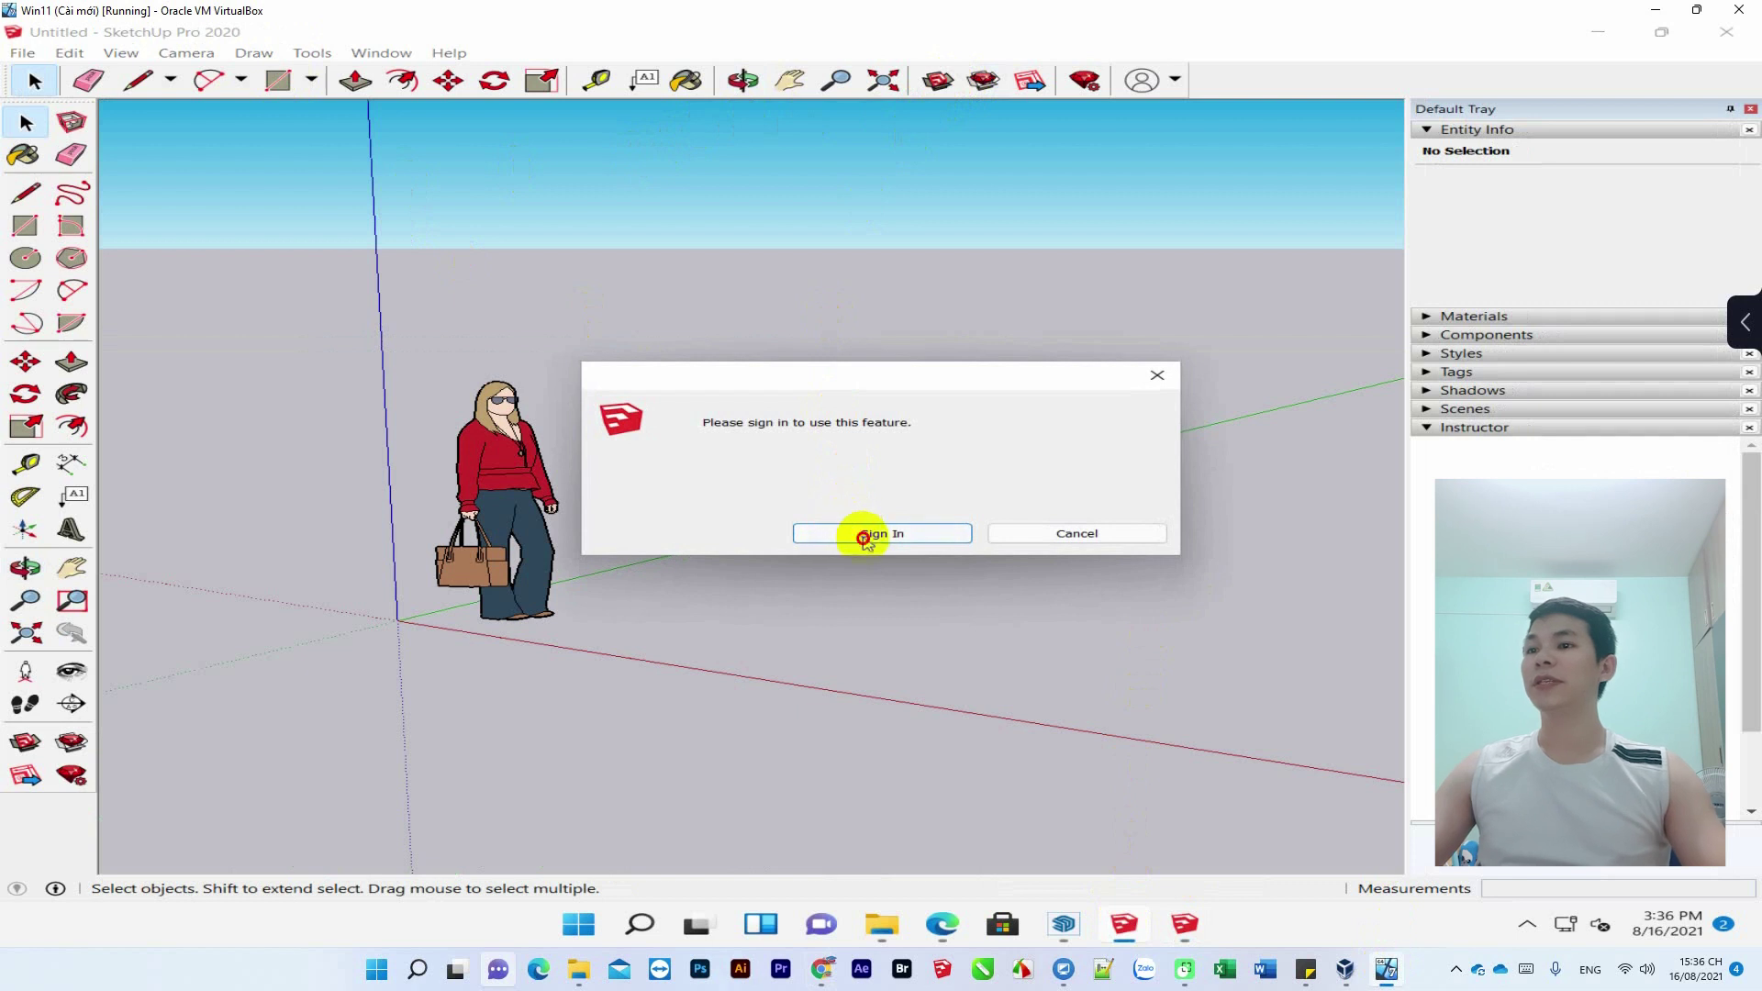
pyautogui.click(862, 538)
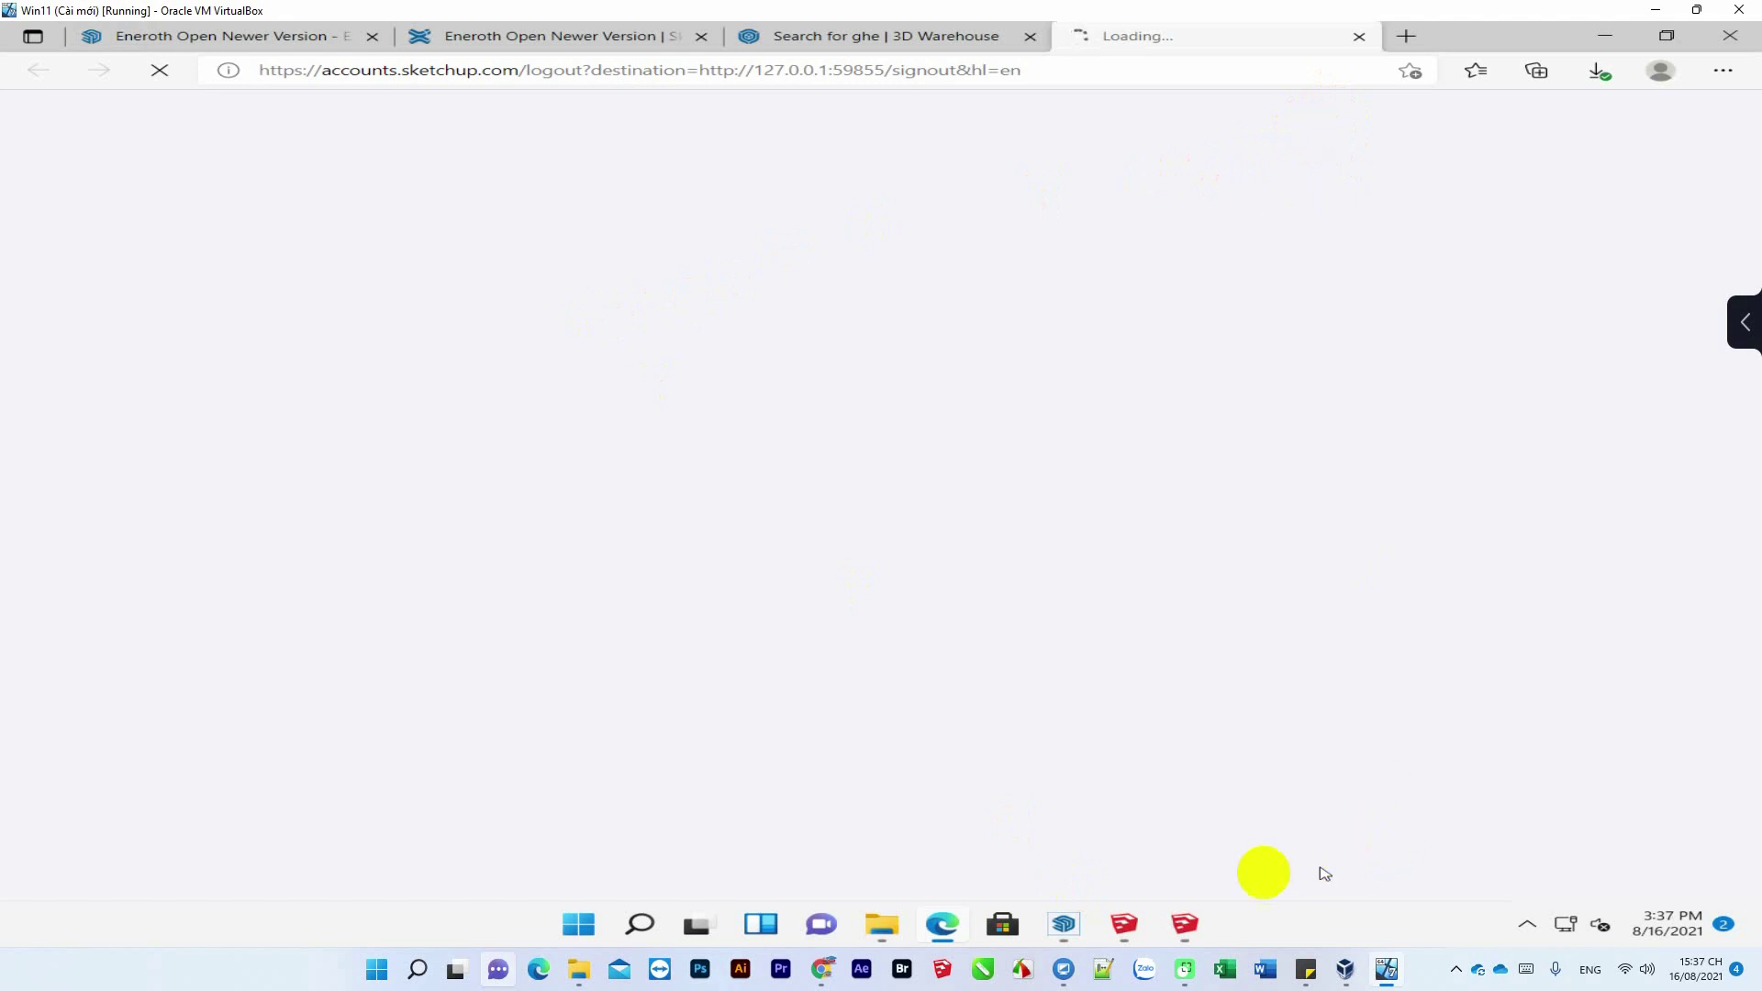
pyautogui.moveTo(823, 969)
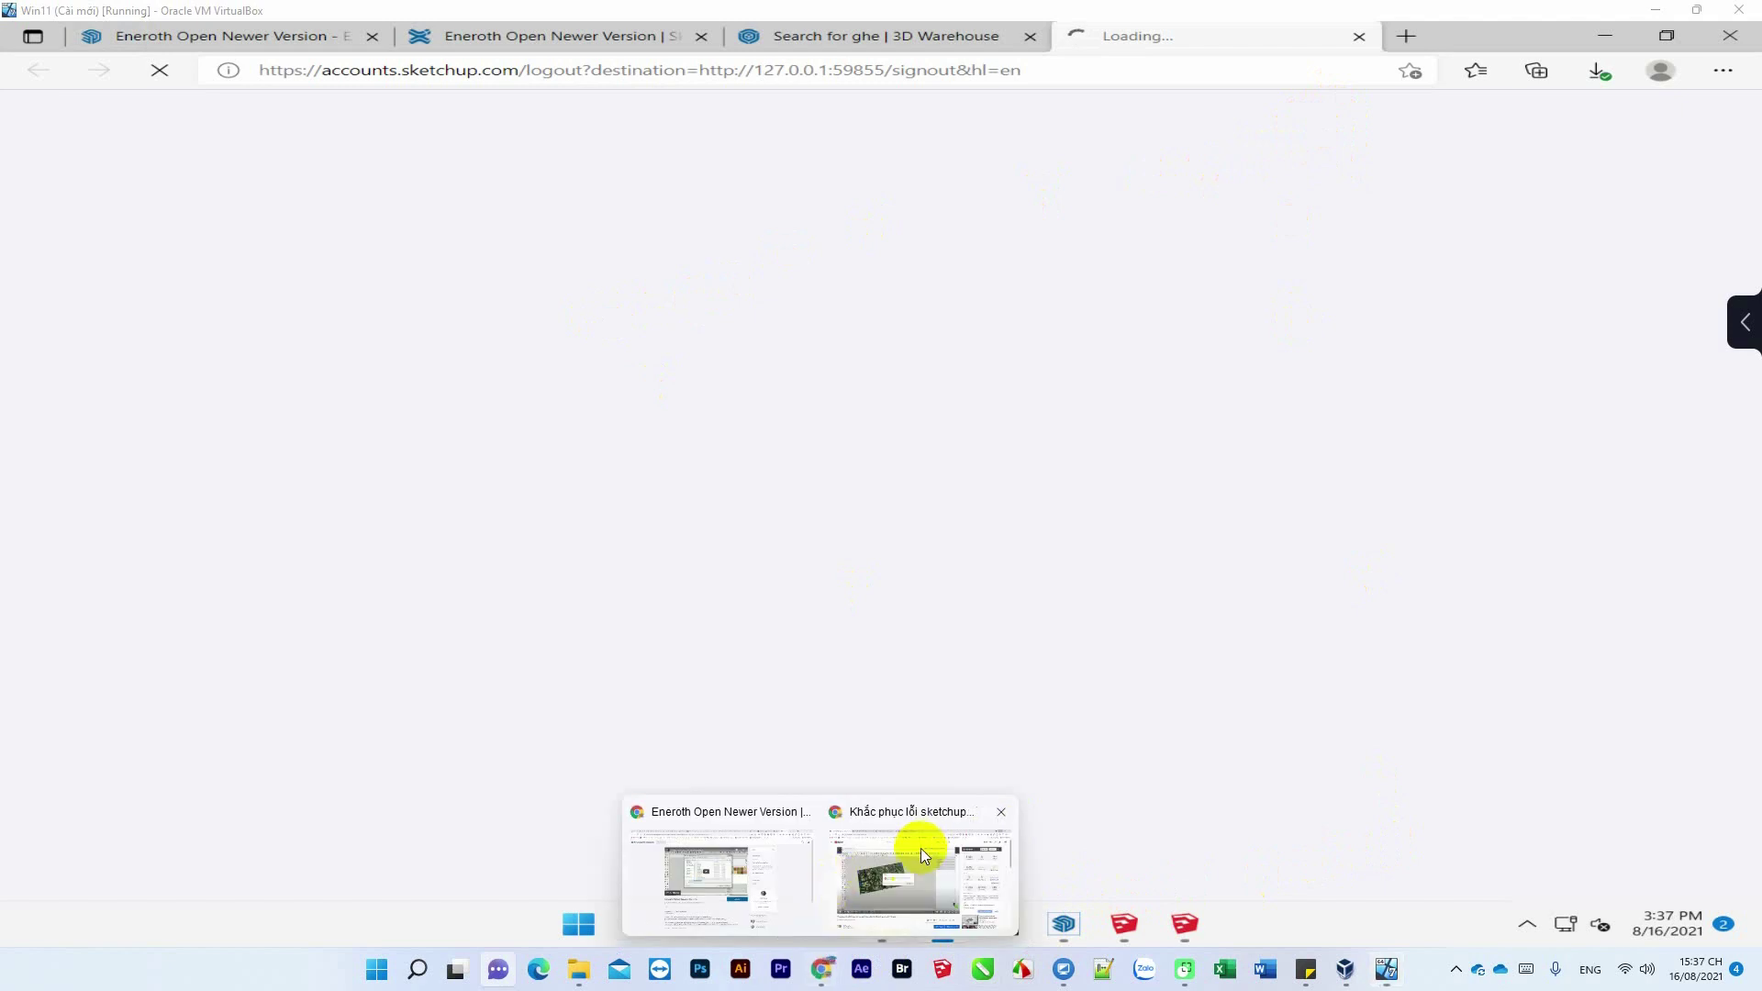
# - Reread the YouTube error video title, then minimize Chrome to reveal the Trimble sign-in page
pyautogui.click(905, 872)
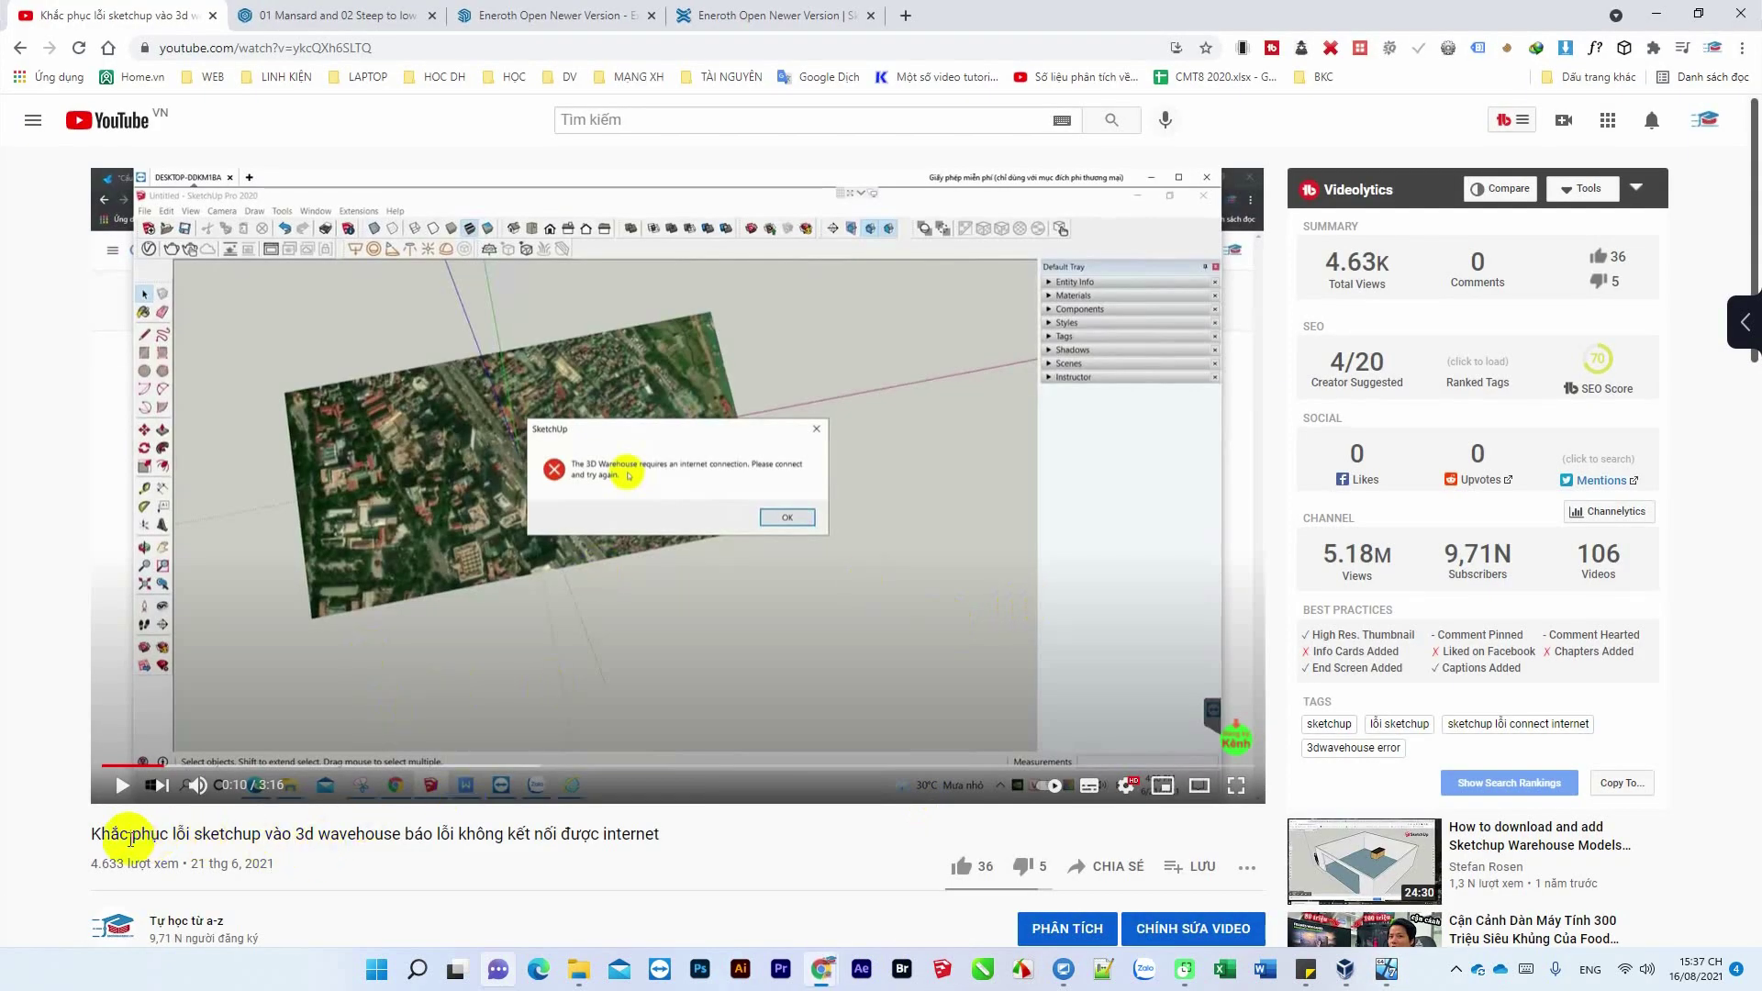
pyautogui.moveTo(225, 833); pyautogui.dragTo(658, 845)
pyautogui.click(657, 846)
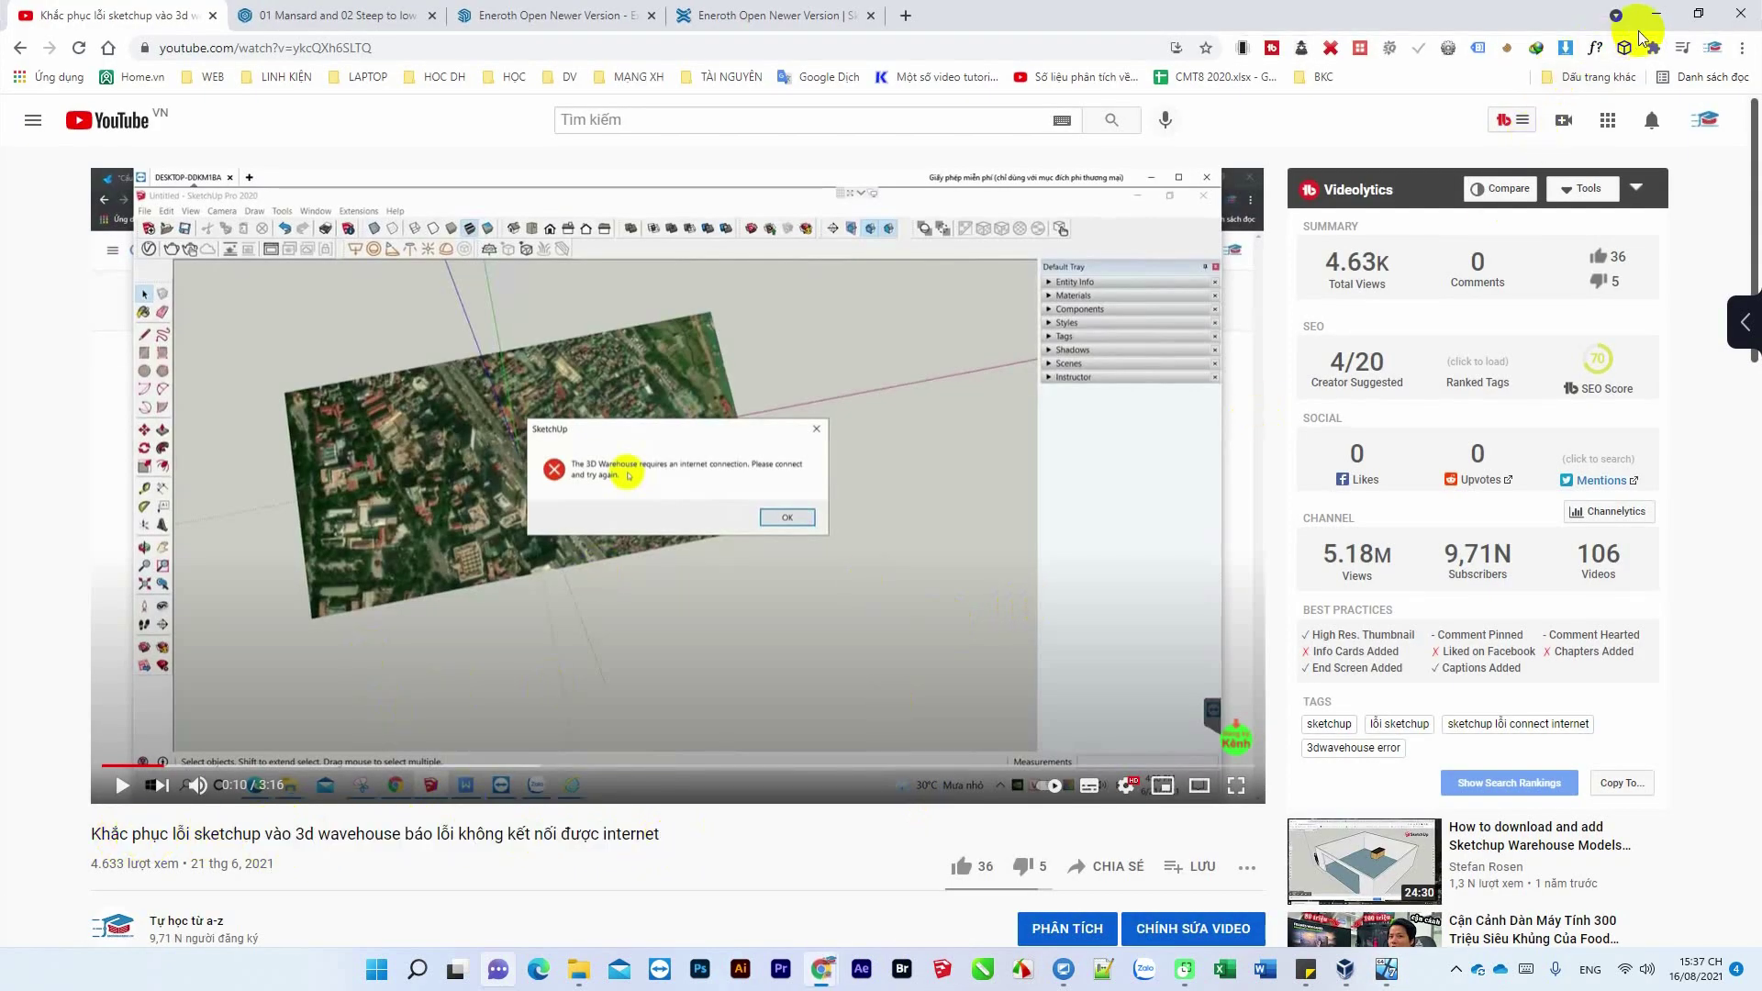
pyautogui.click(1652, 18)
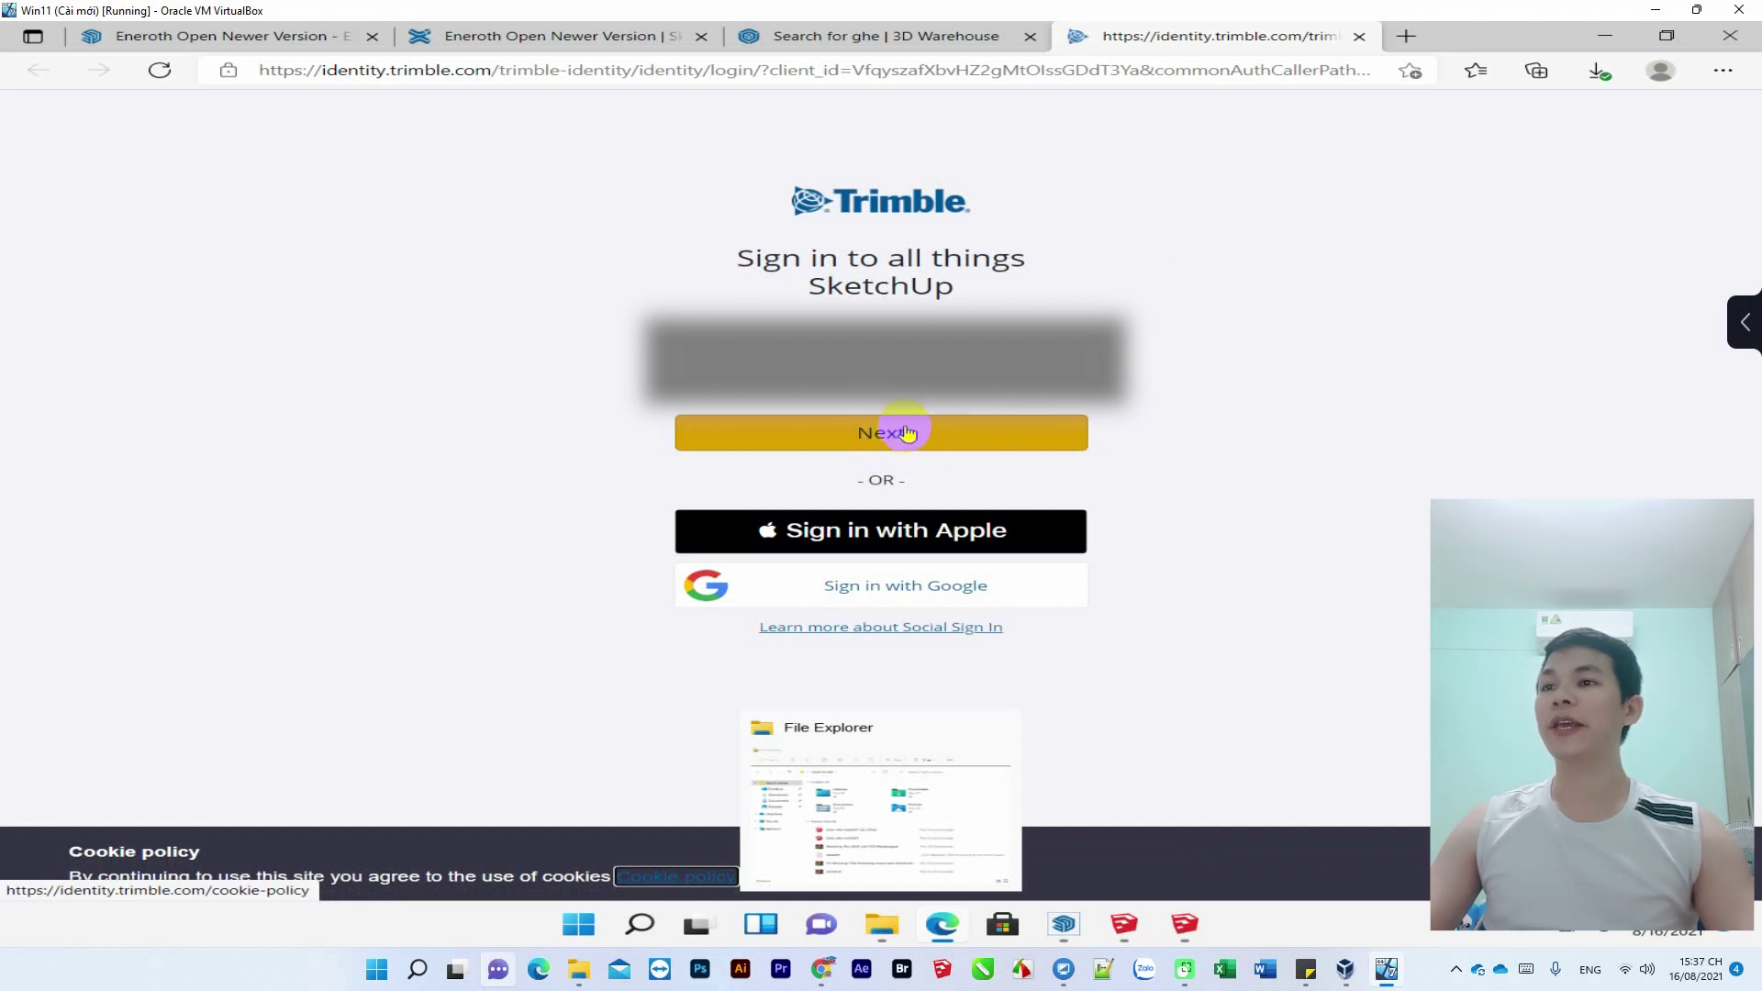
# - Sign in with the account password, decline saving it, and close the signed-in confirmation tab
pyautogui.click(899, 432)
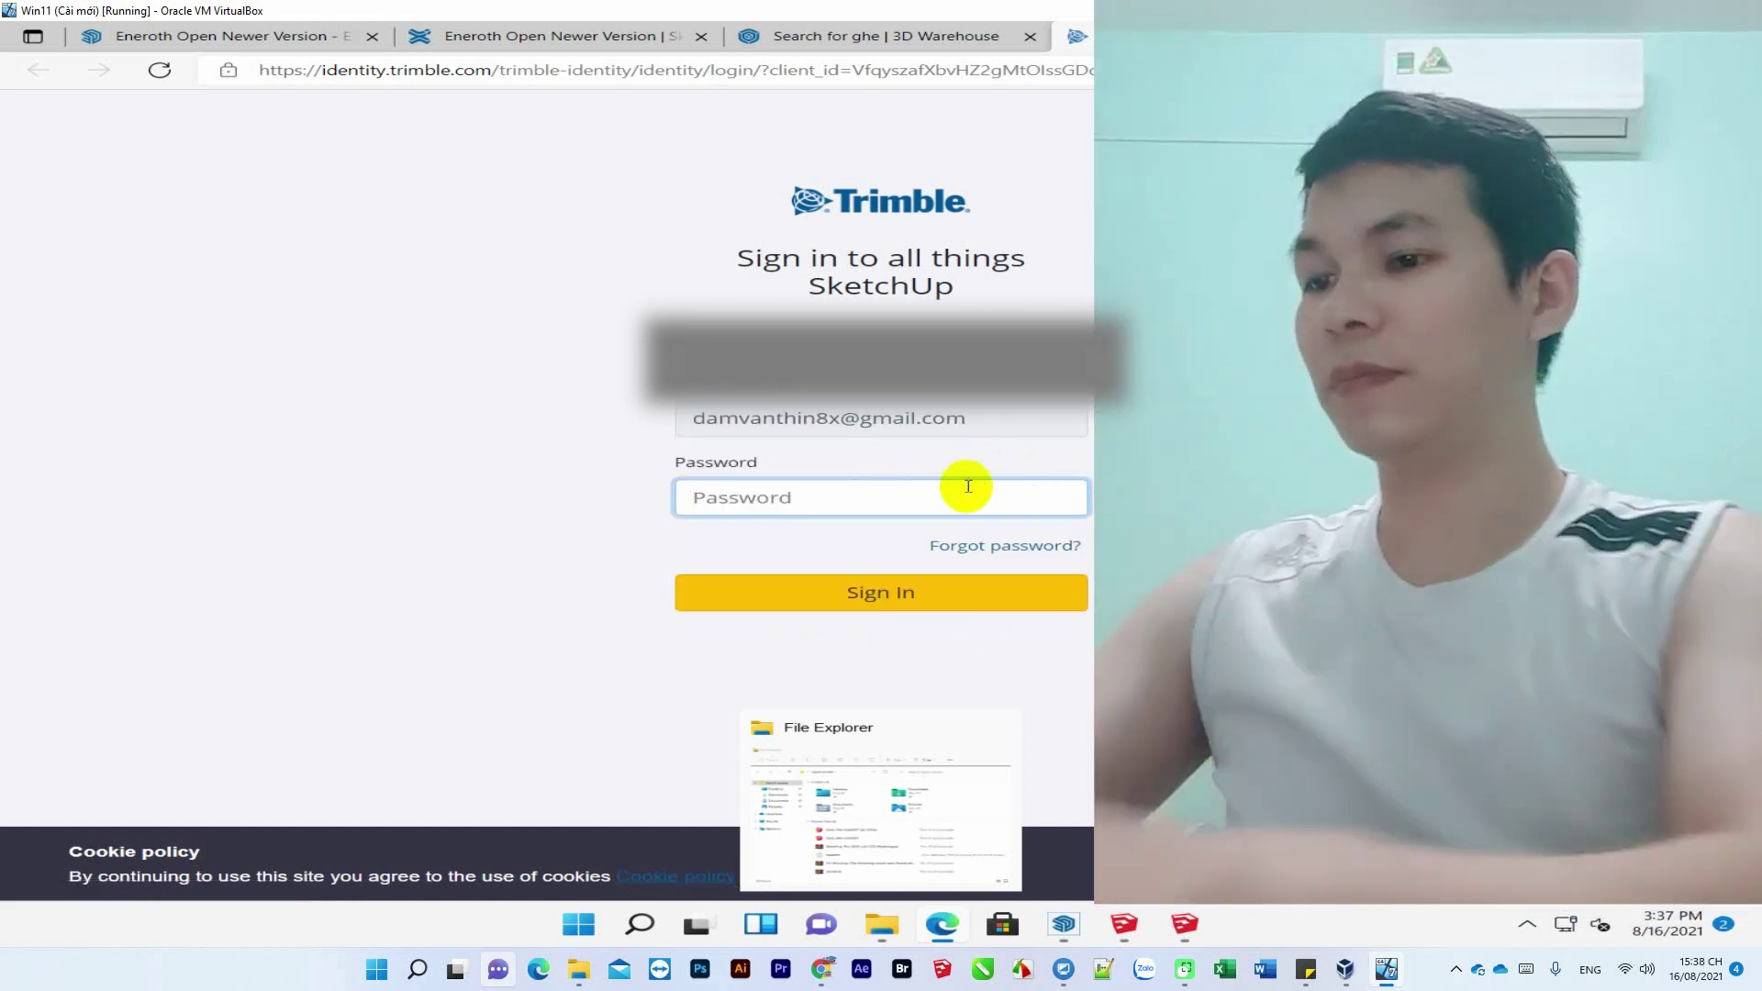
pyautogui.write('**********')
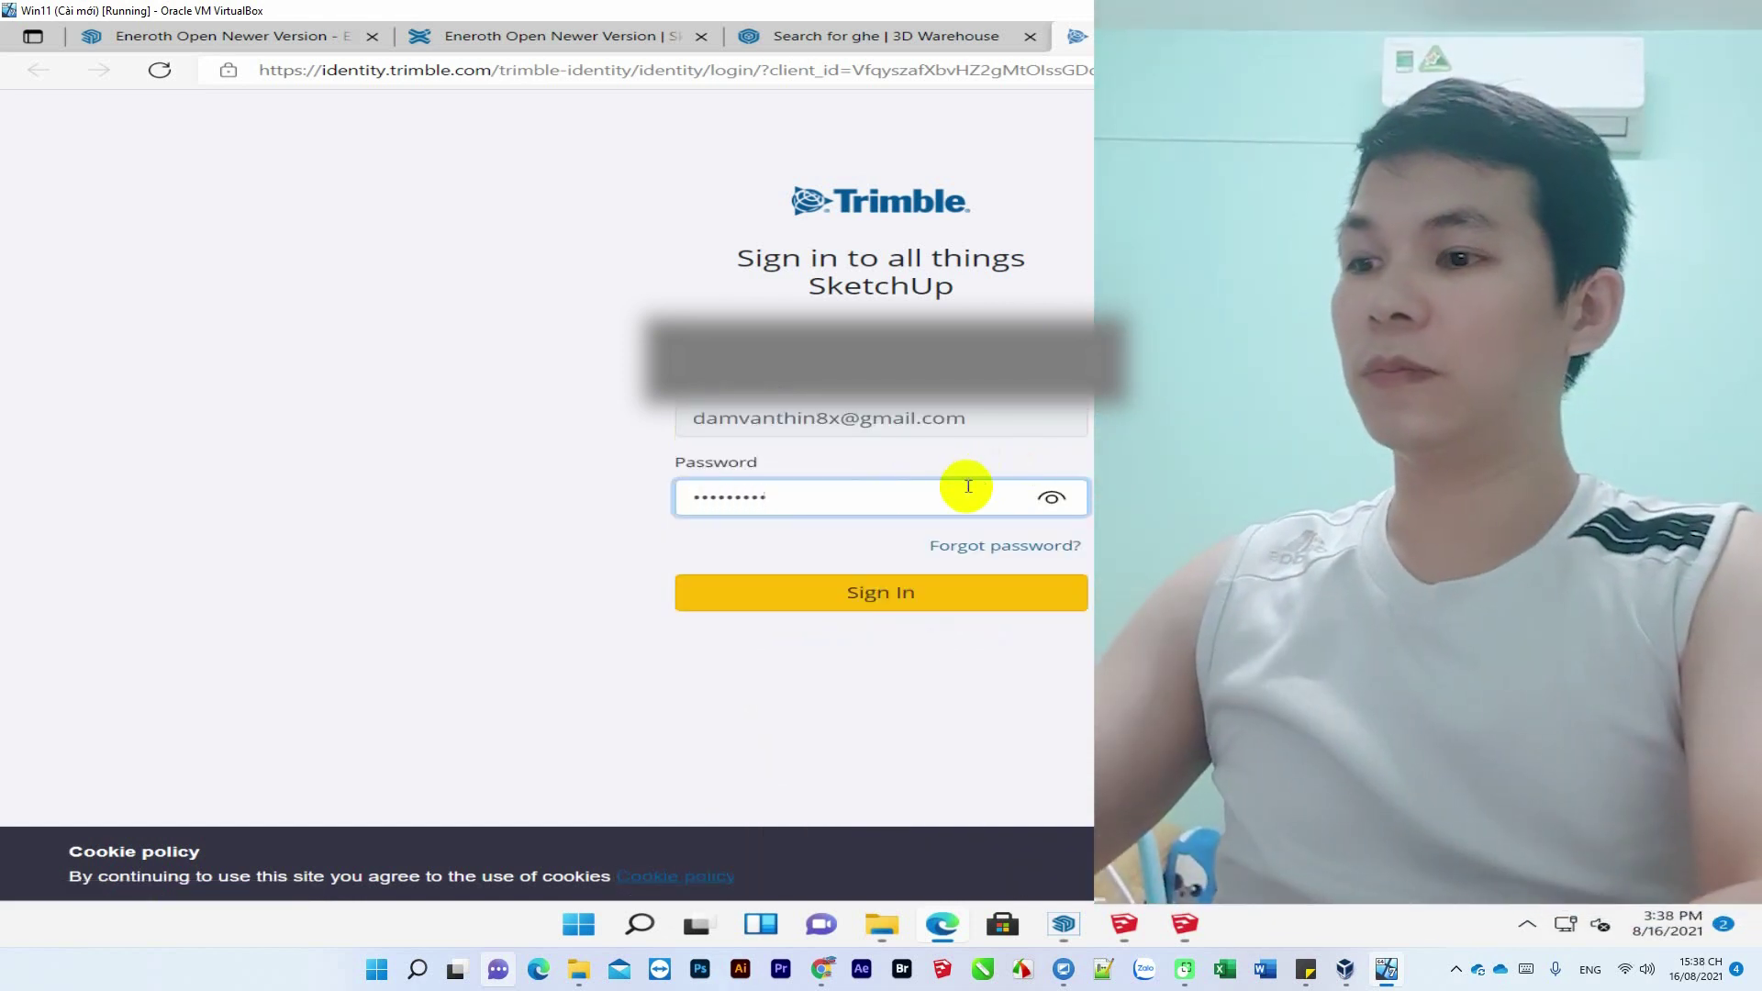
pyautogui.write('*')
pyautogui.press('Return')
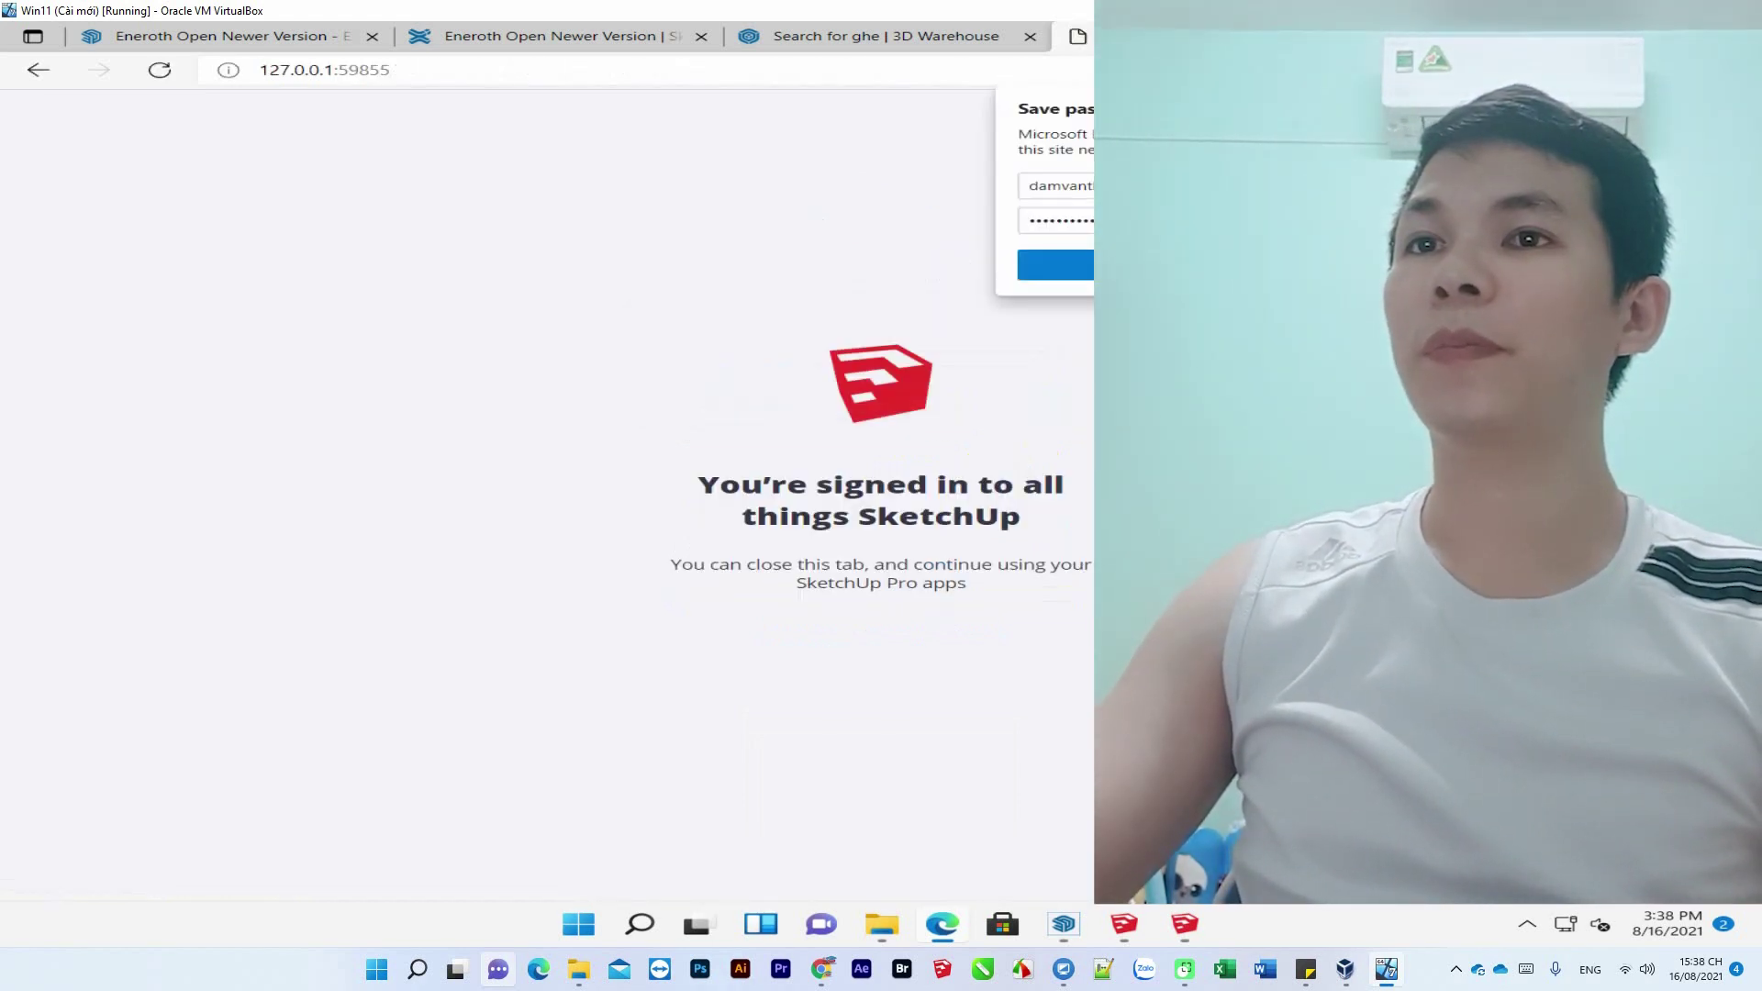
pyautogui.click(913, 514)
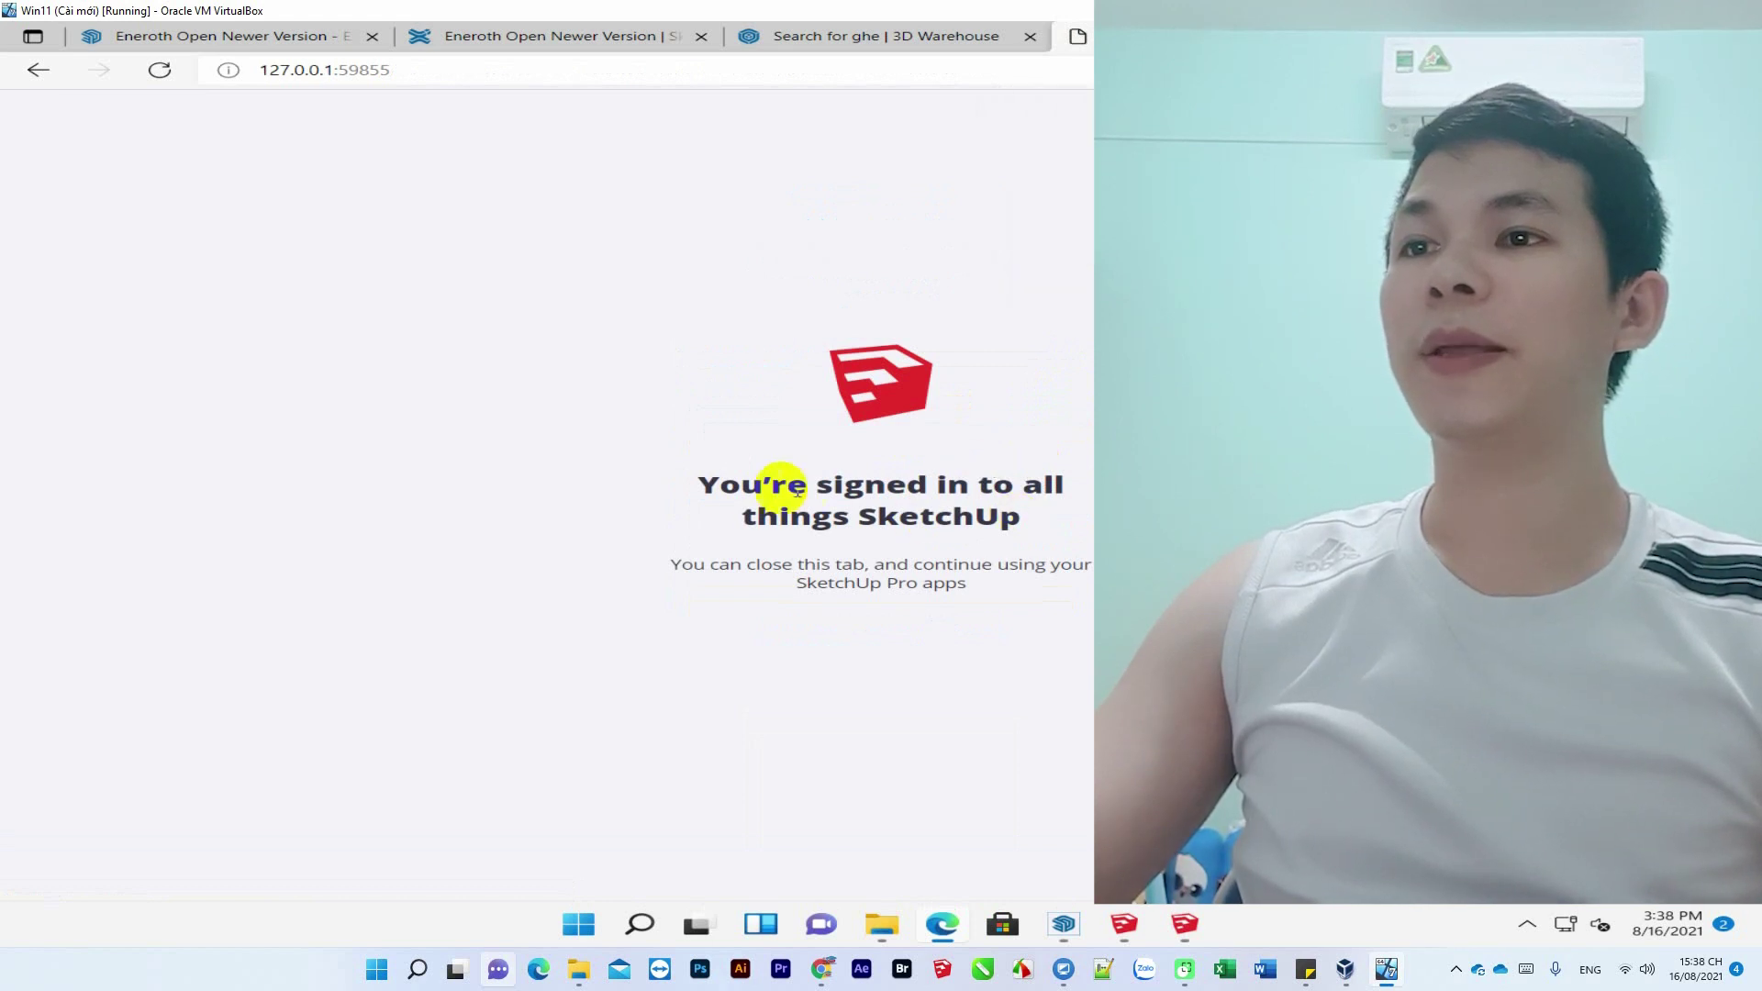
pyautogui.moveTo(817, 487); pyautogui.dragTo(1062, 515)
pyautogui.click(916, 499)
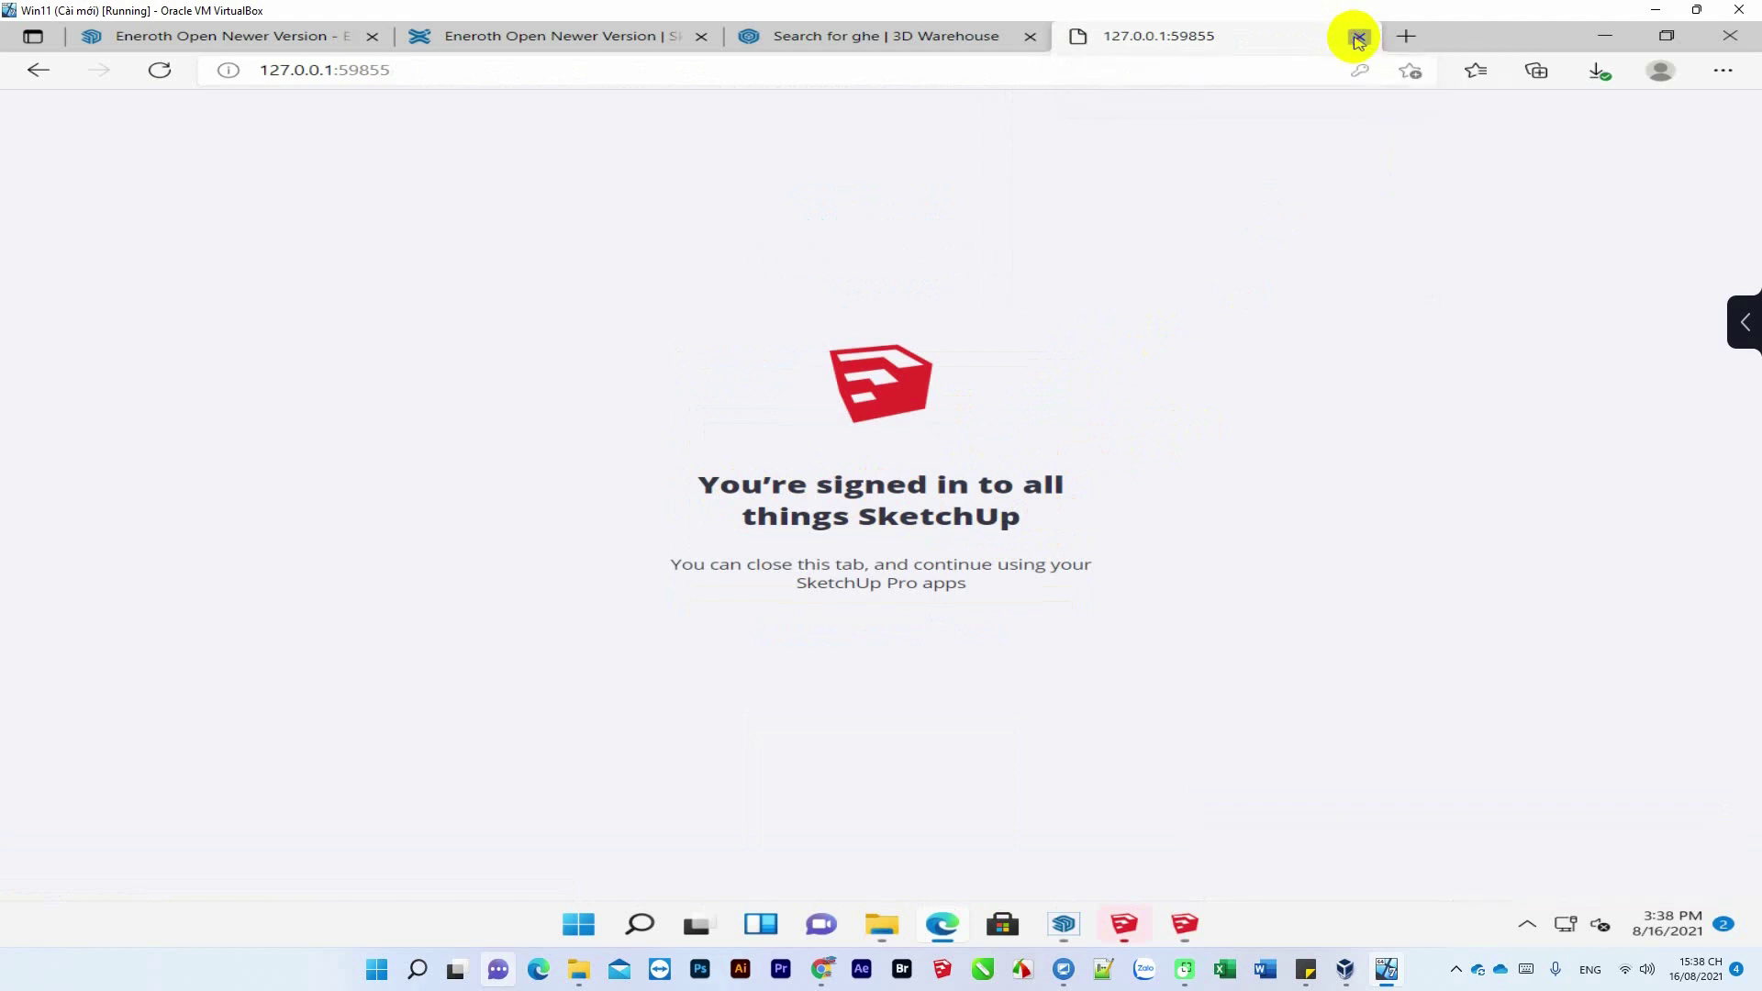
pyautogui.click(1359, 37)
# - Minimize the browser and drag the blank 3D Warehouse window down and to the right
pyautogui.click(1605, 36)
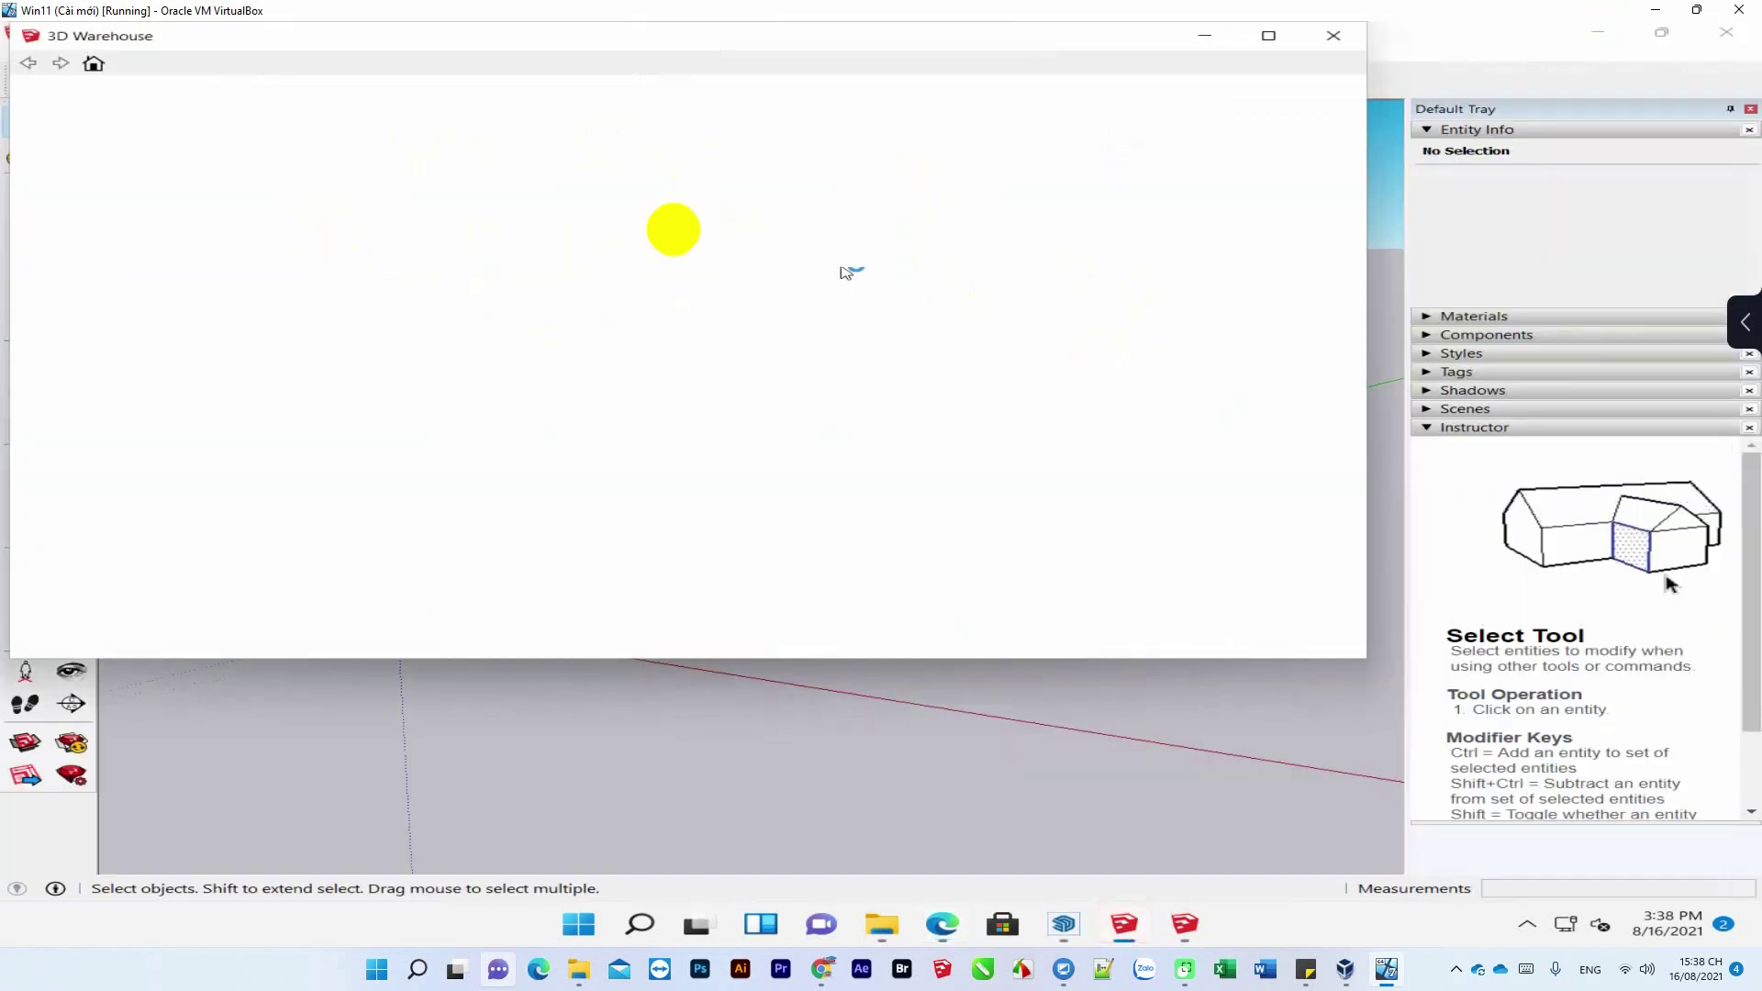
pyautogui.click(654, 44)
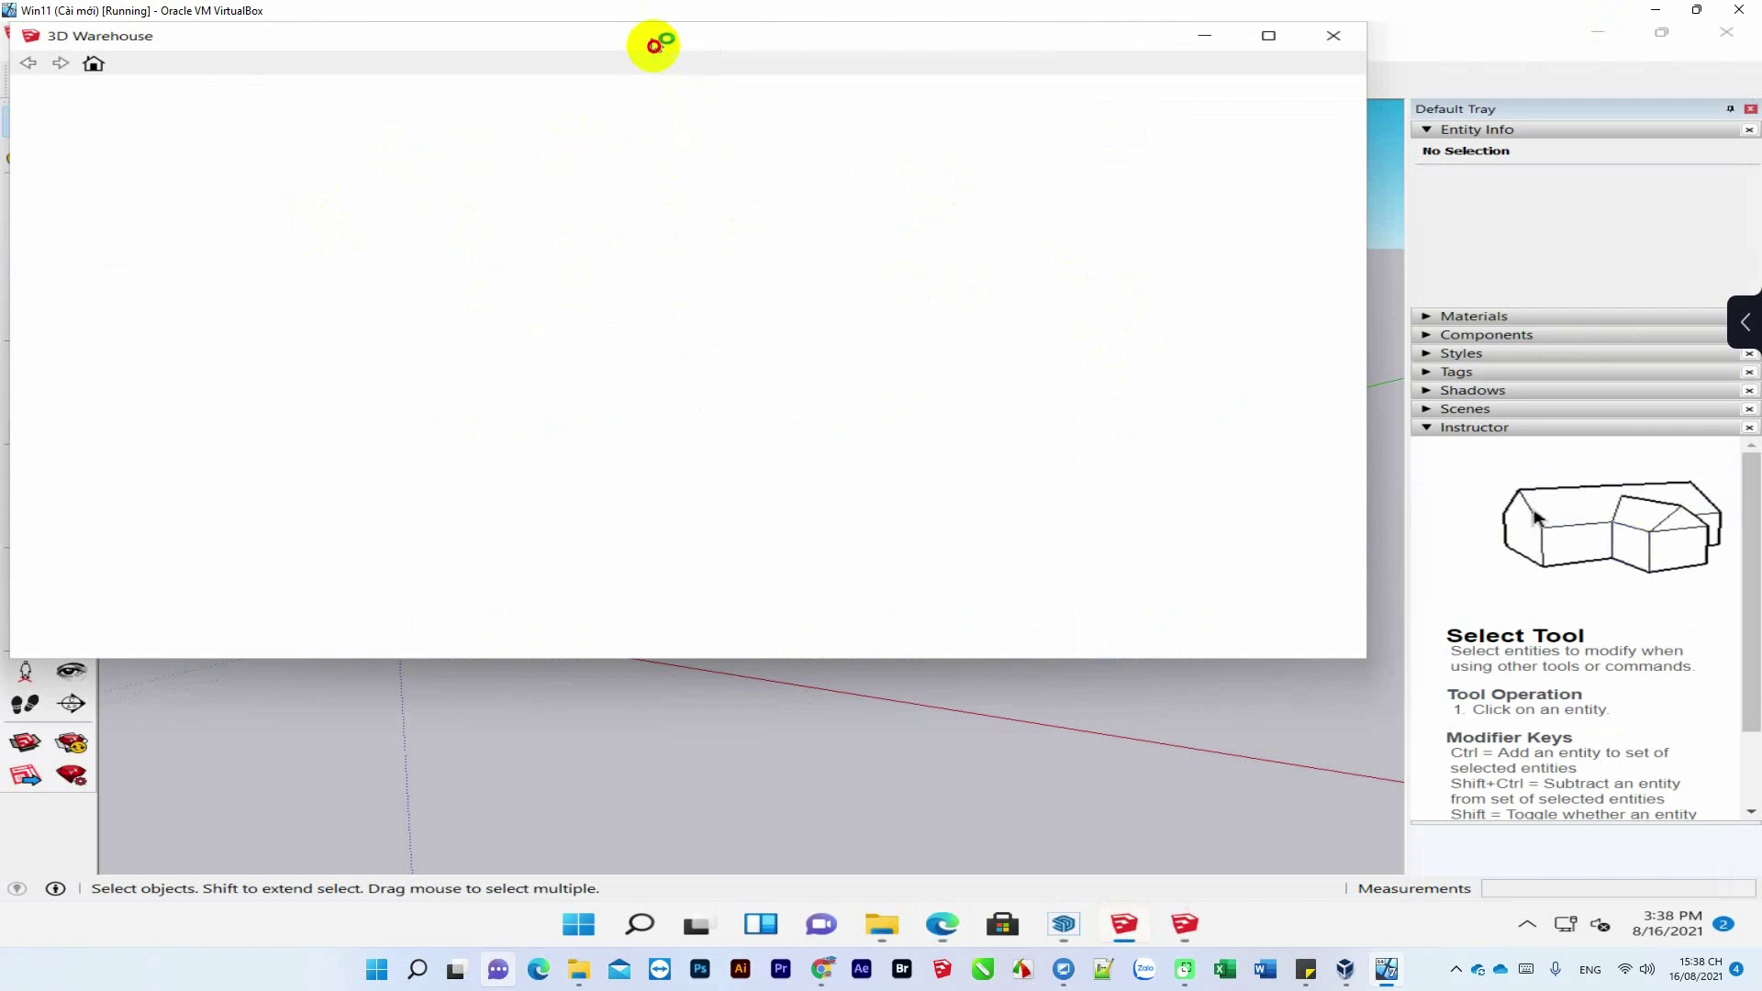
pyautogui.moveTo(654, 44); pyautogui.dragTo(638, 179)
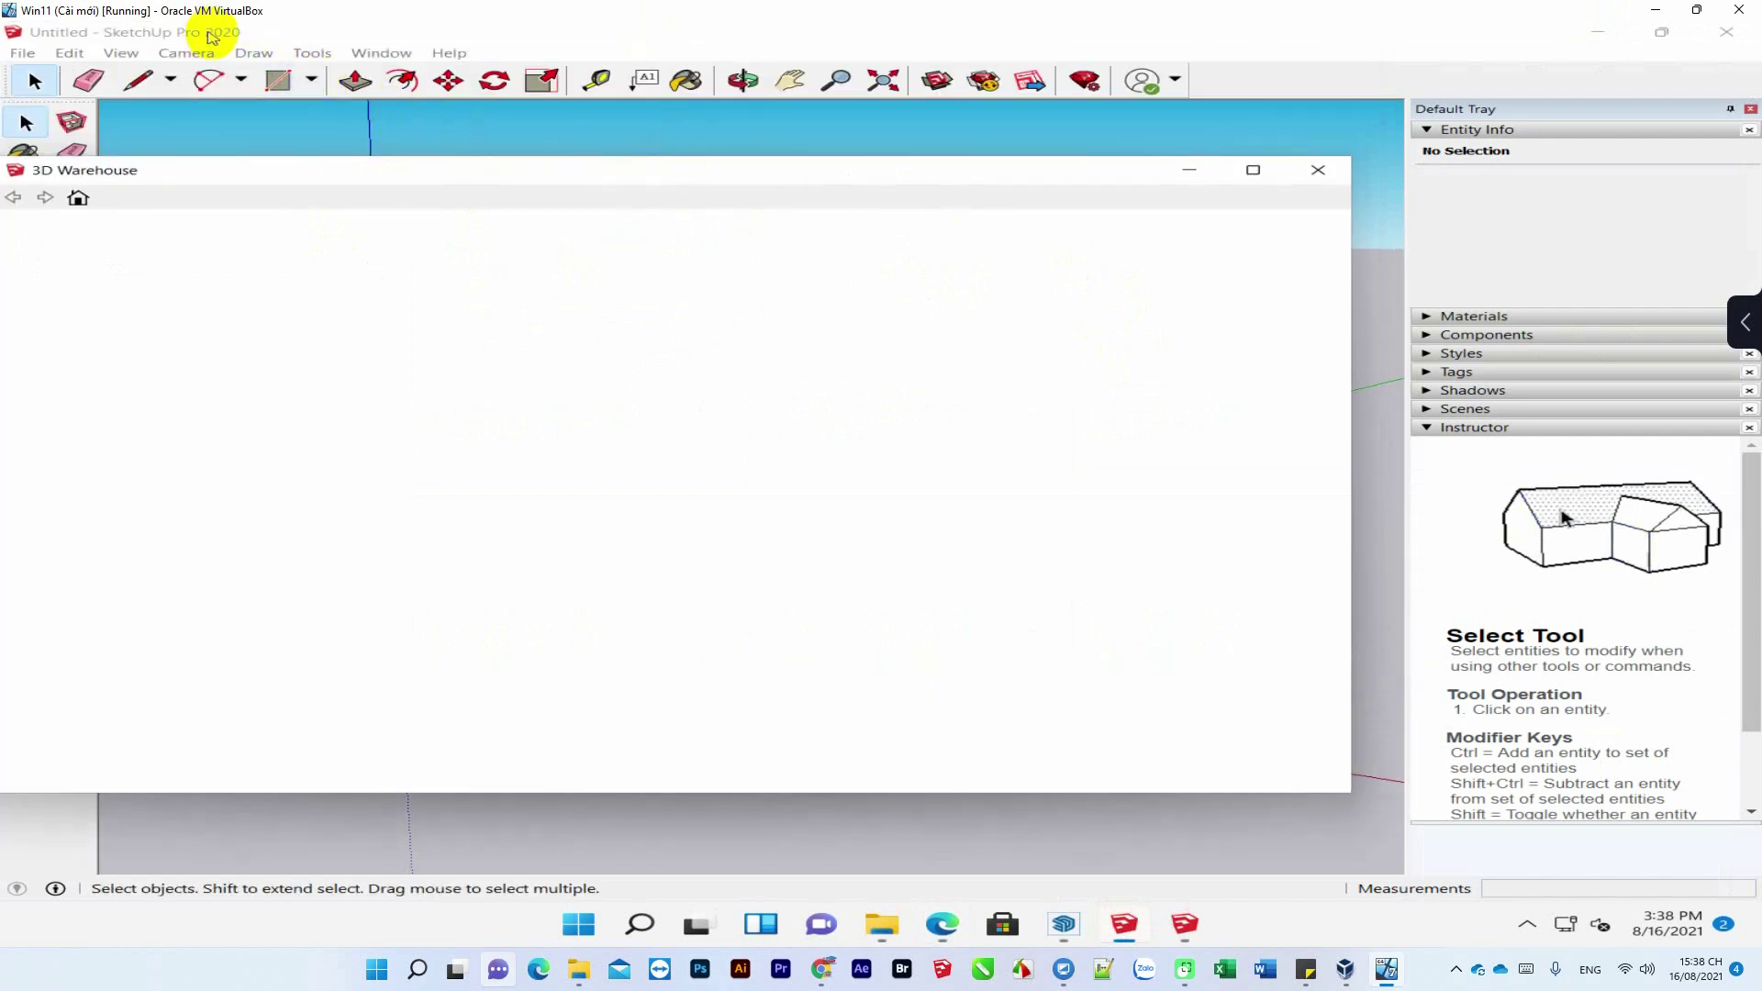
pyautogui.moveTo(798, 170)
pyautogui.mouseDown()
pyautogui.moveTo(959, 161)
pyautogui.moveTo(900, 139)
pyautogui.mouseUp()
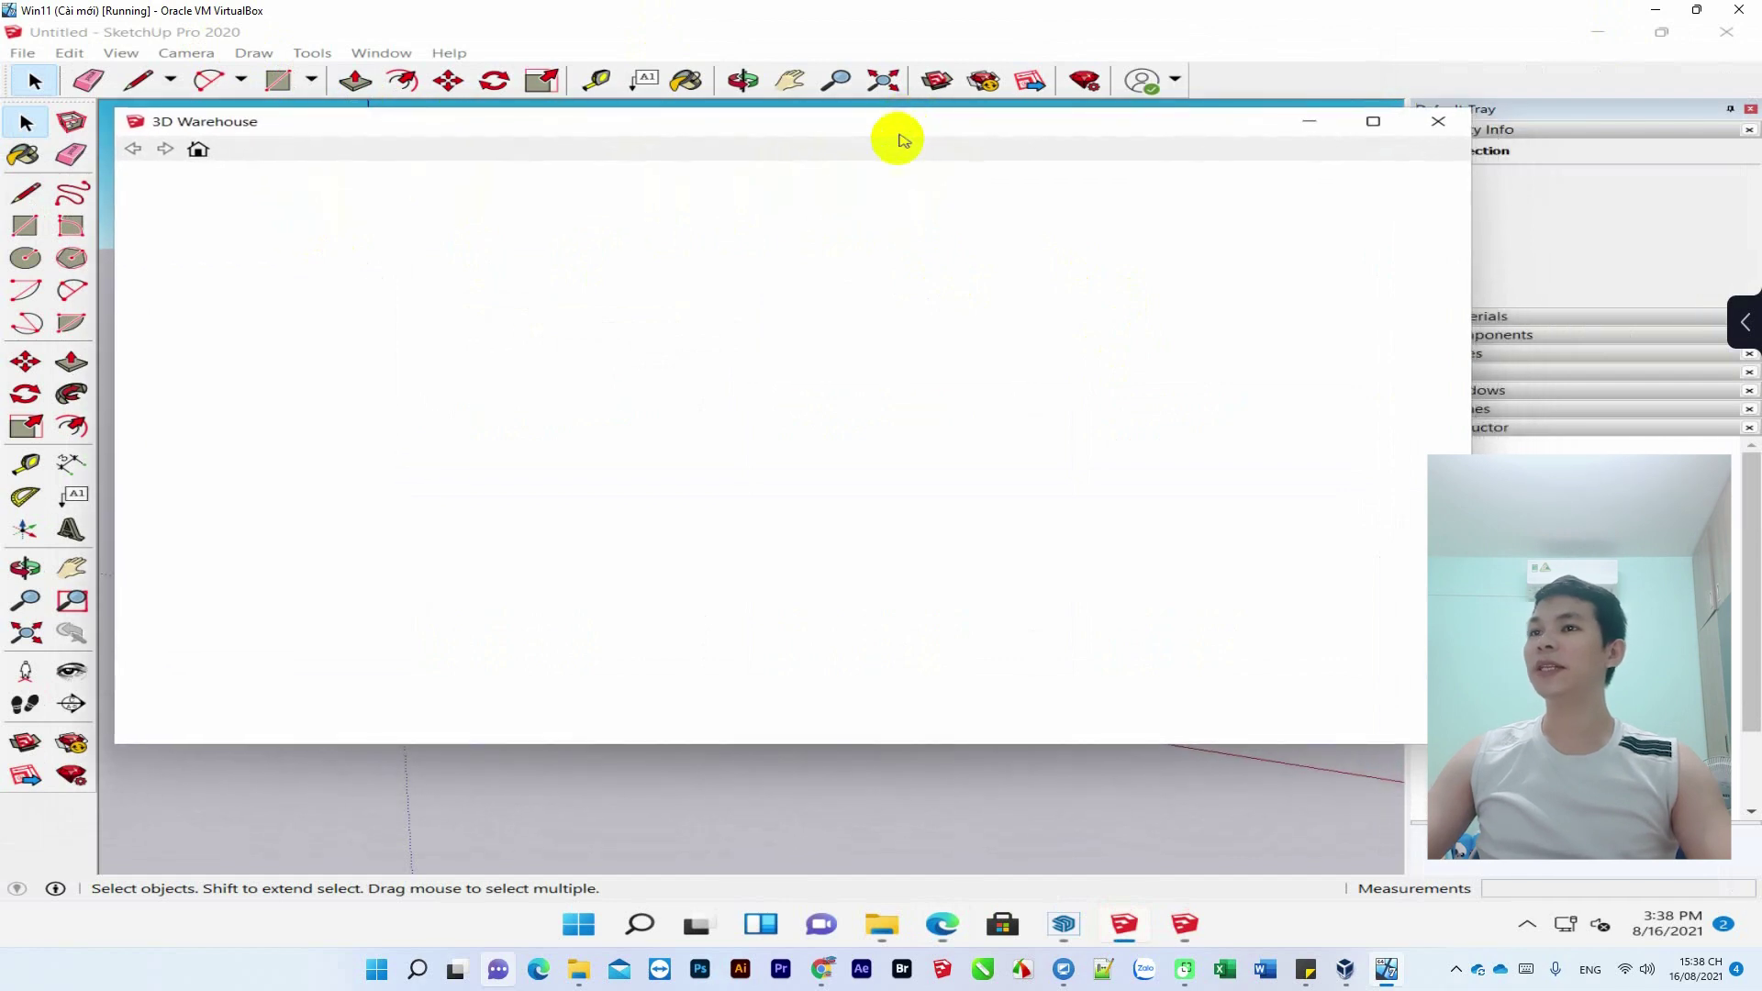
# - Return to the SketchUp 2018 chair model, then select and deselect the chair
pyautogui.click(1185, 927)
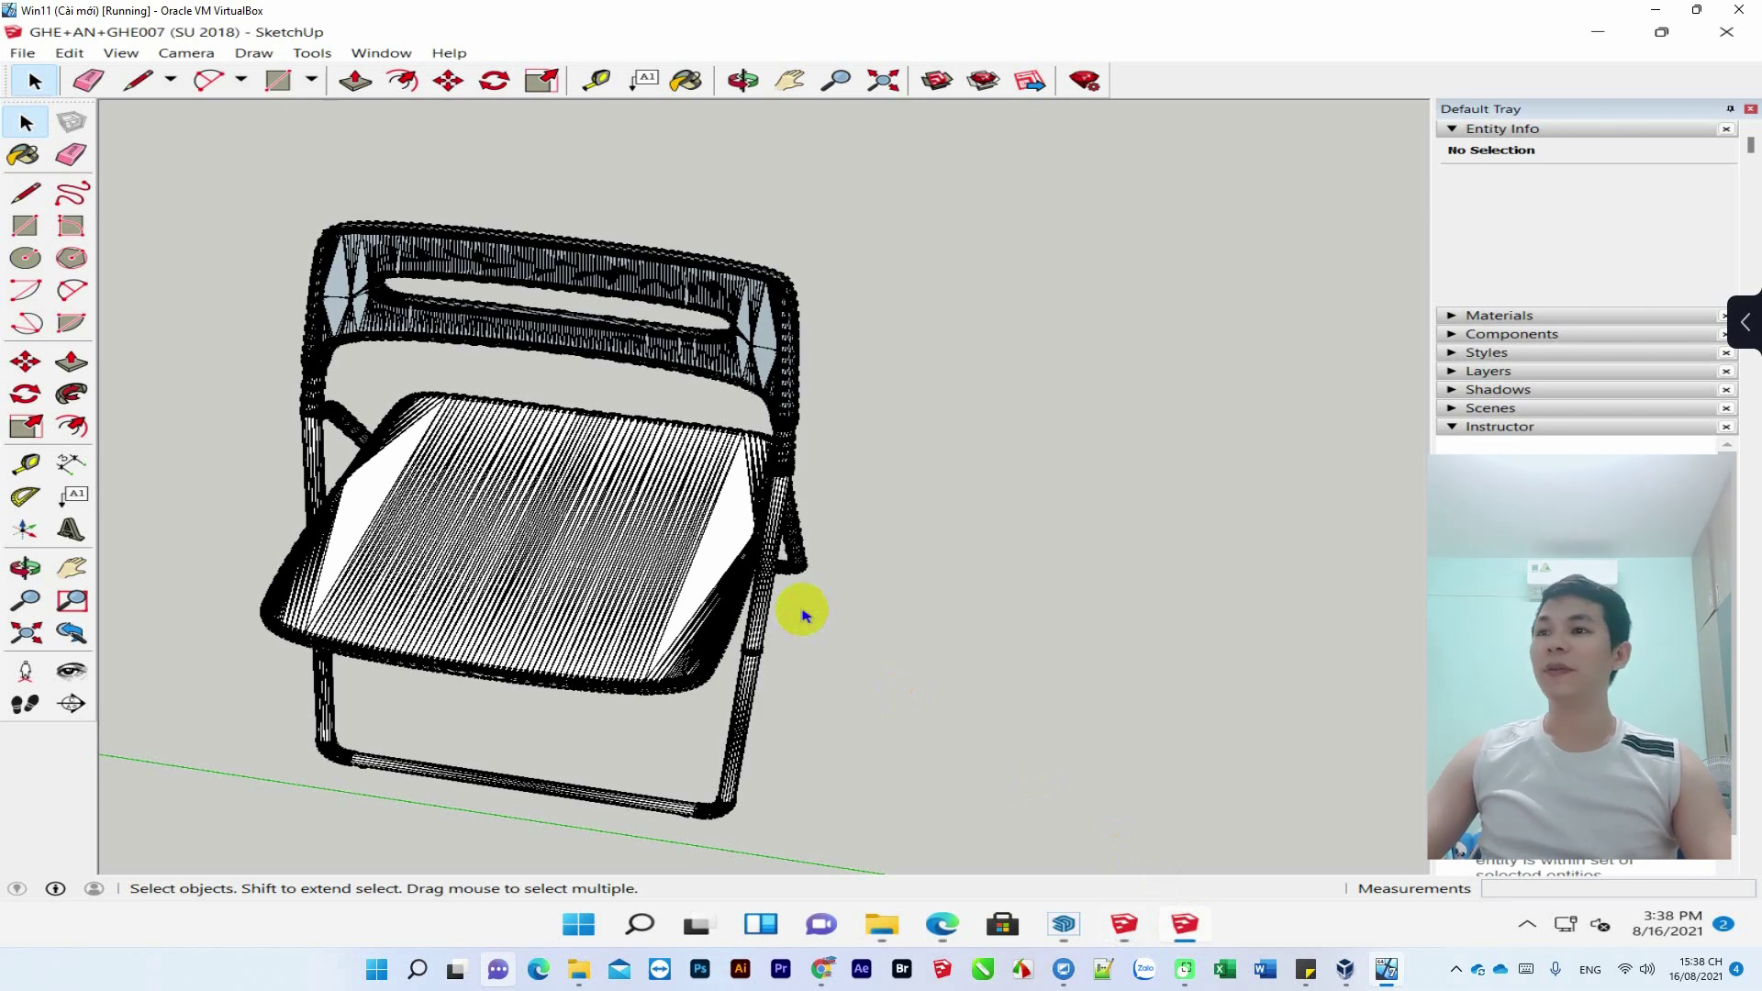
pyautogui.click(829, 358)
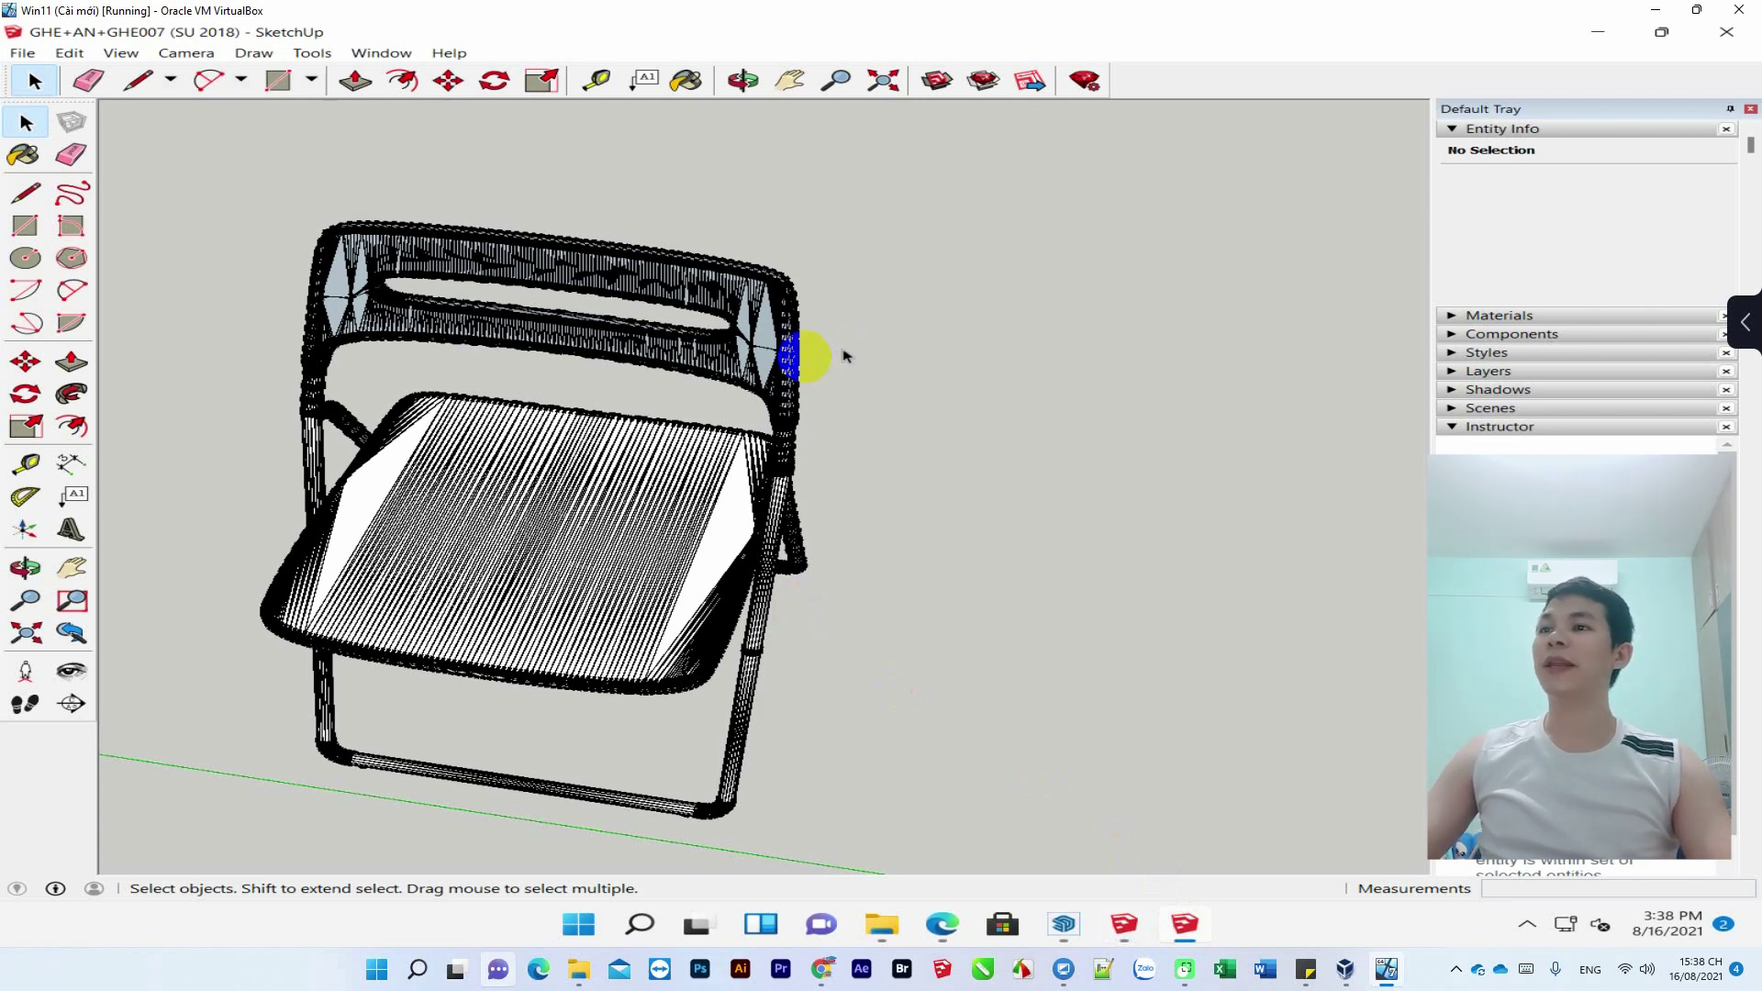
pyautogui.click(734, 365)
pyautogui.click(976, 382)
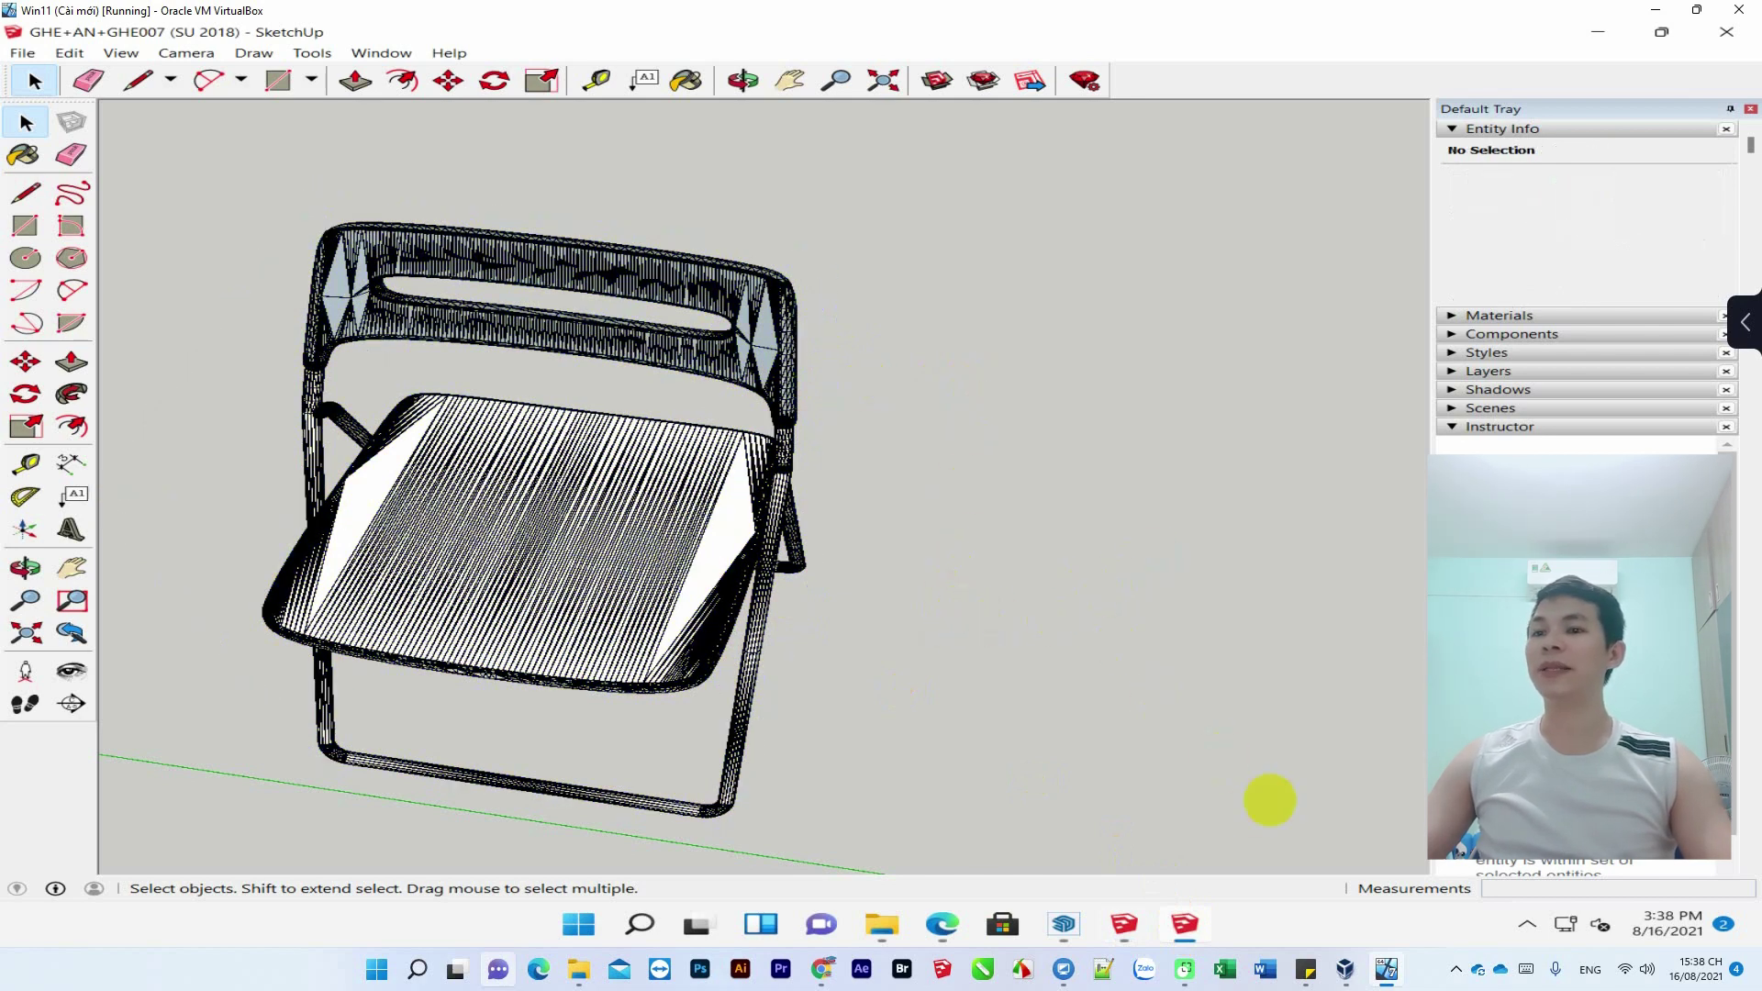
# - Bring SketchUp 2020 forward and let its 3D Warehouse home page load
pyautogui.click(1125, 928)
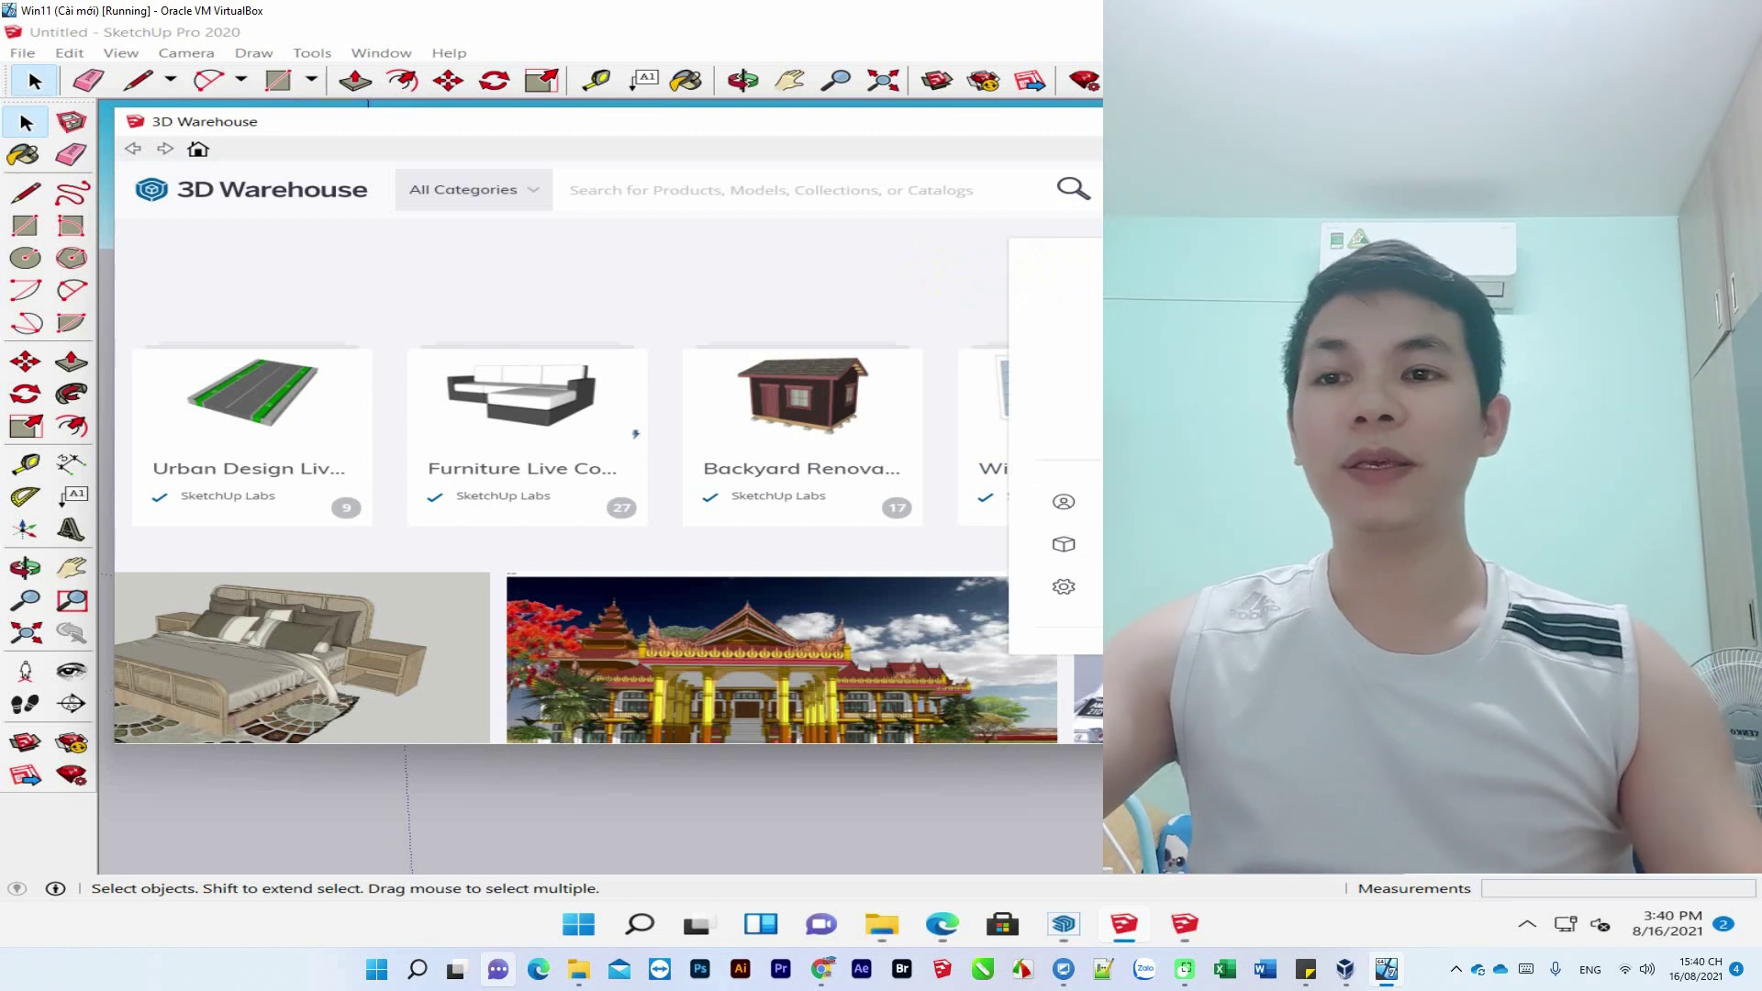
pyautogui.scroll(-1, 605, 459)
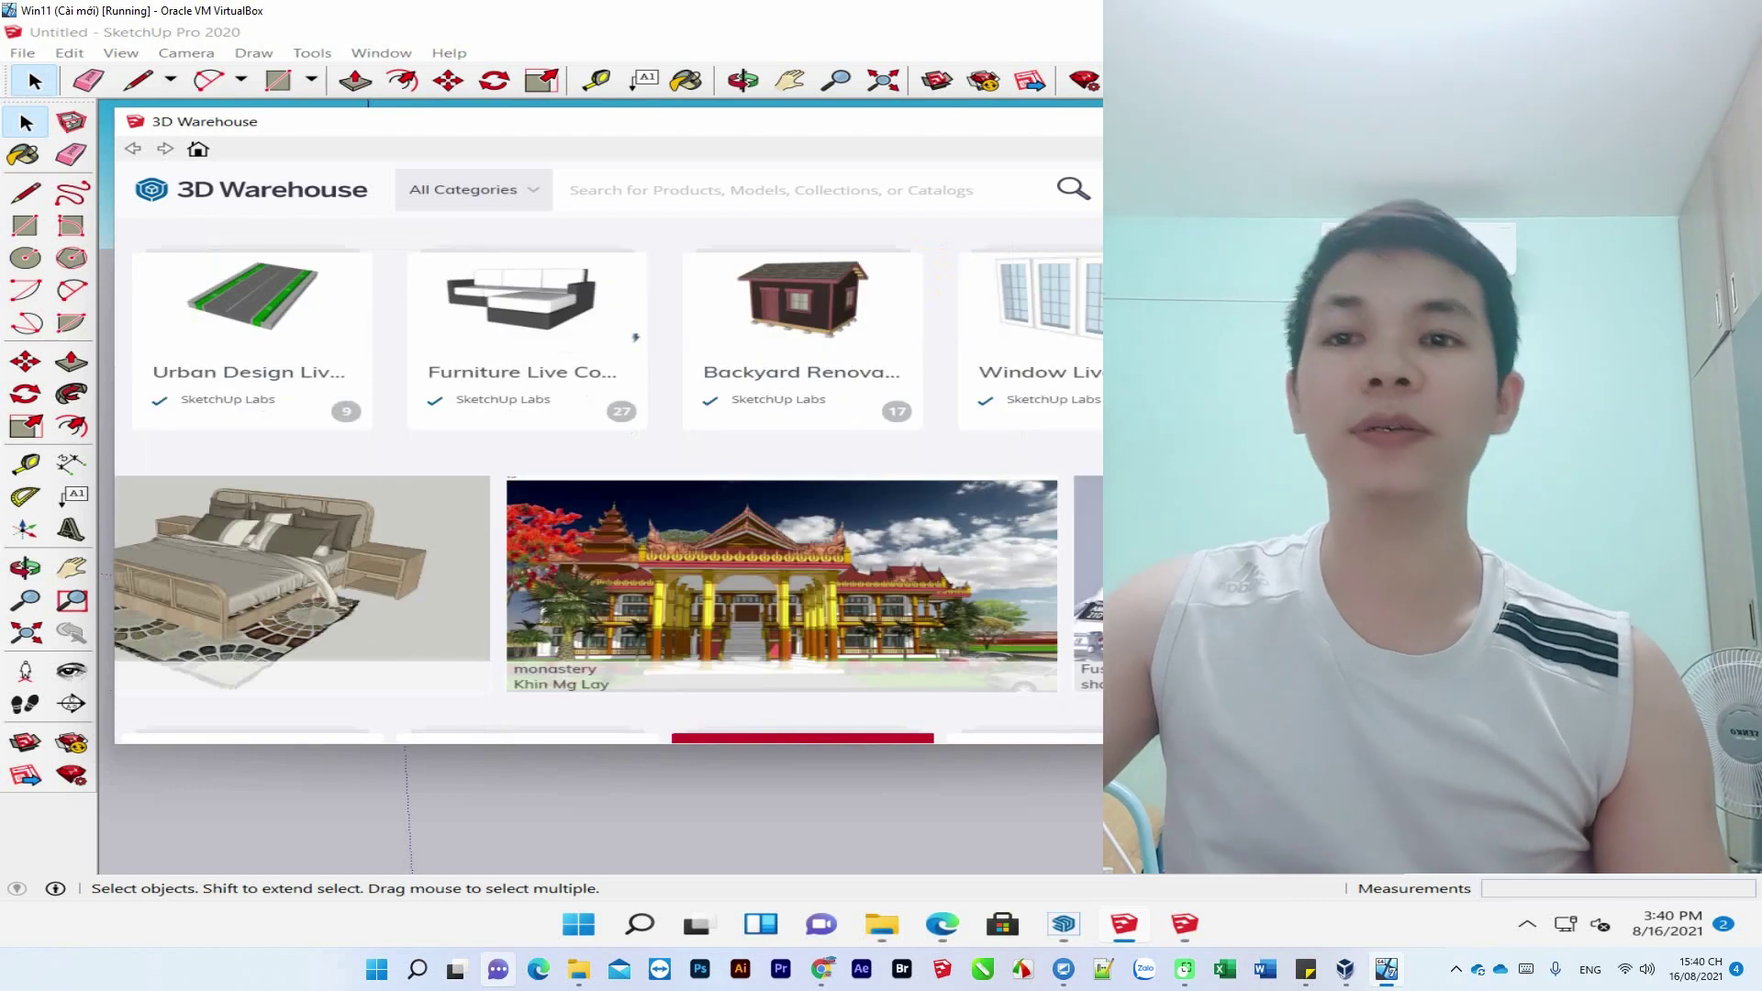